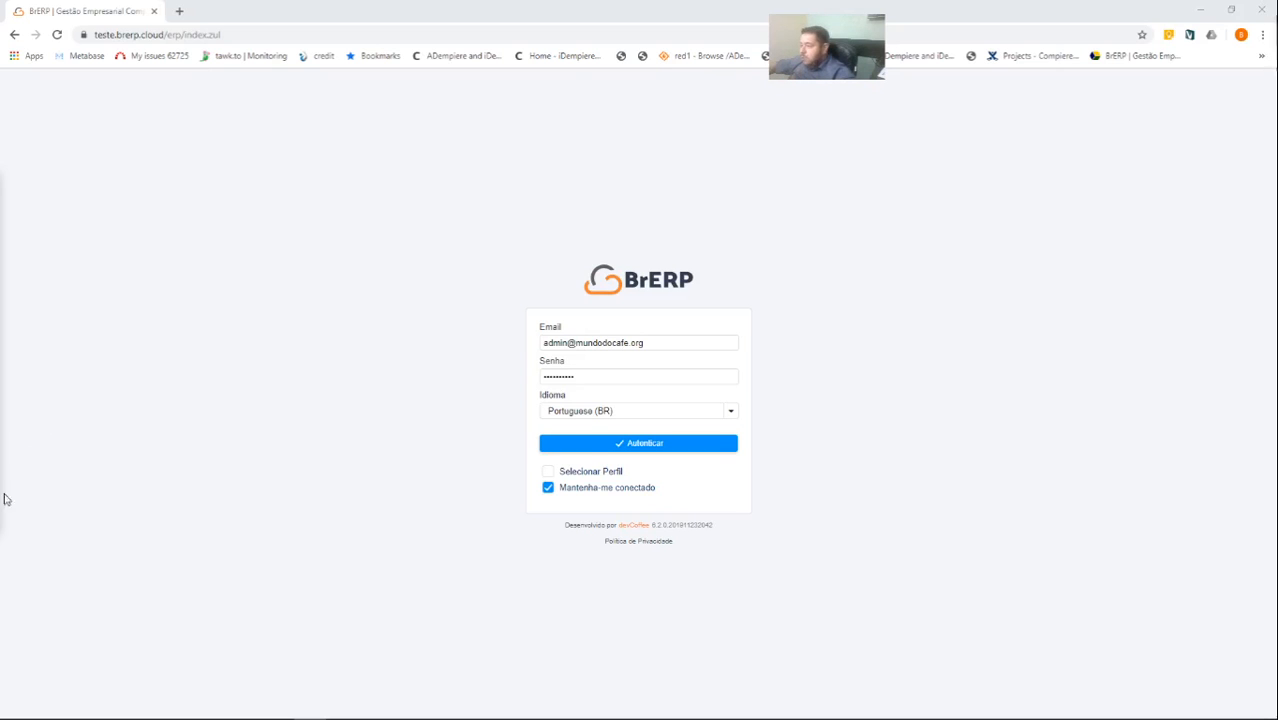
Step: Log in with the prefilled credentials and open the Tipo de Documento window, leaving no Organização window open
left_click(628, 446)
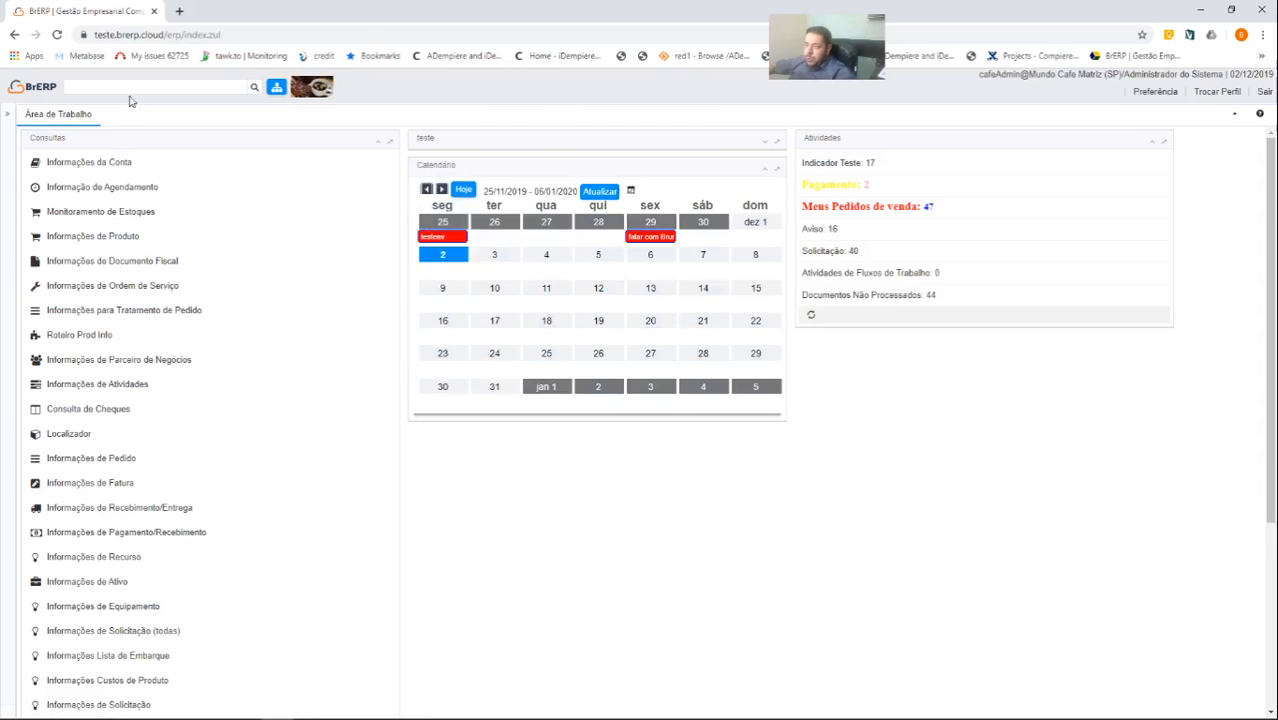
left_click(140, 88)
type("ui")
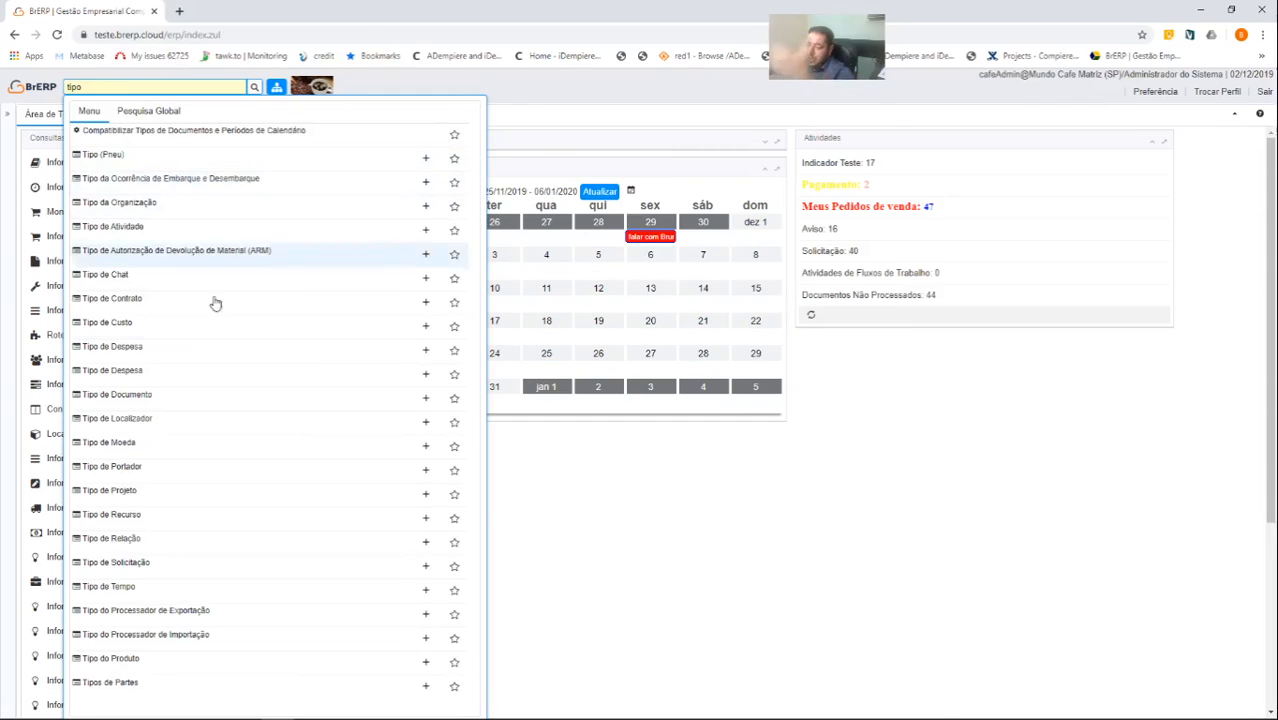
left_click(190, 396)
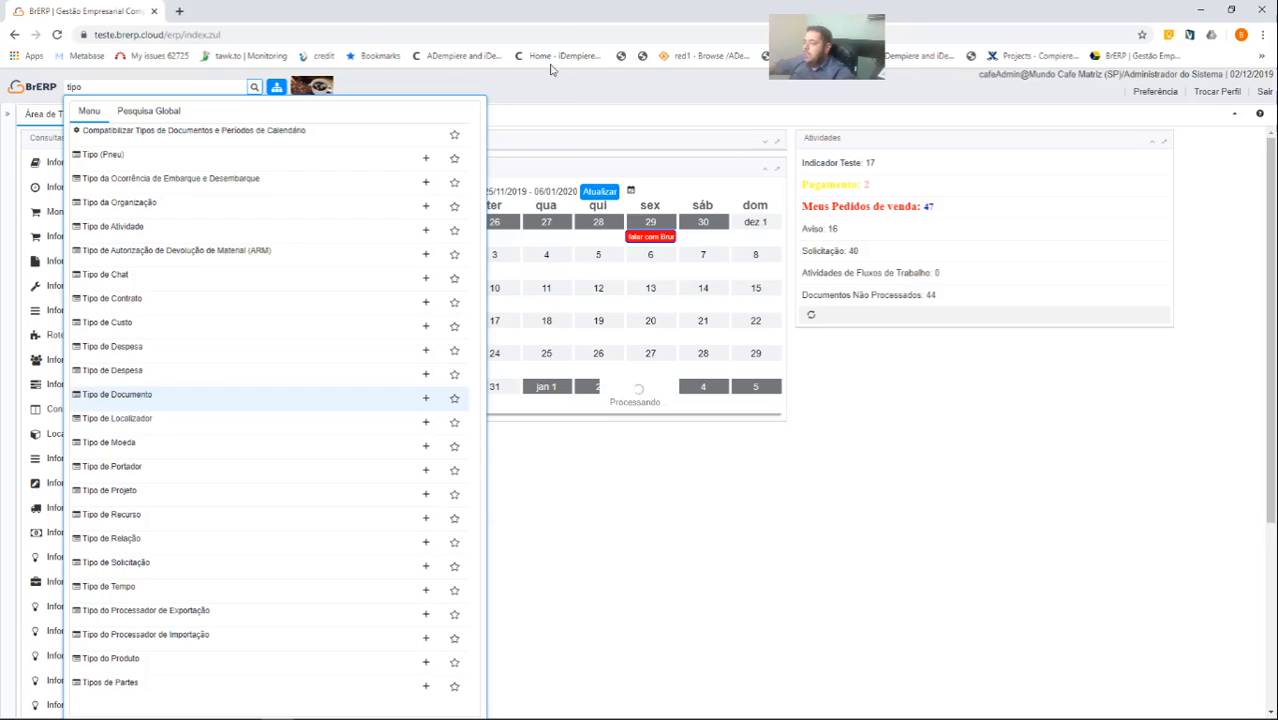
left_click(770, 196)
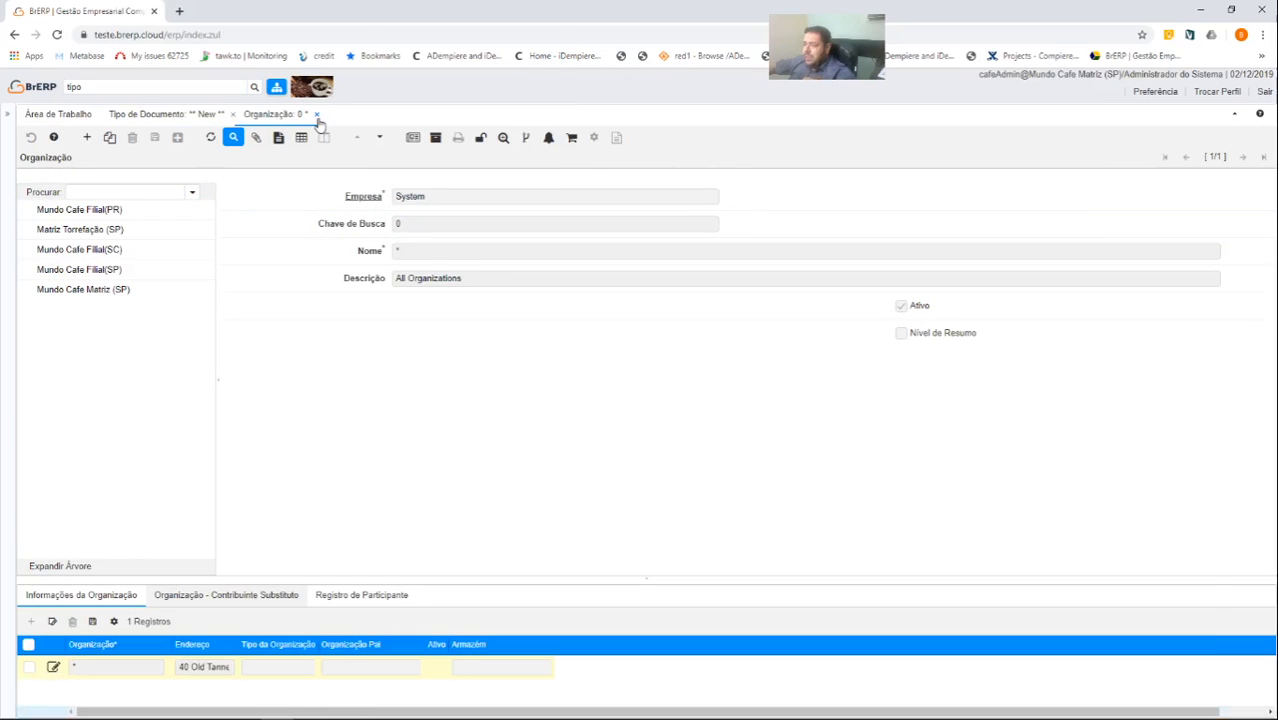
left_click(317, 115)
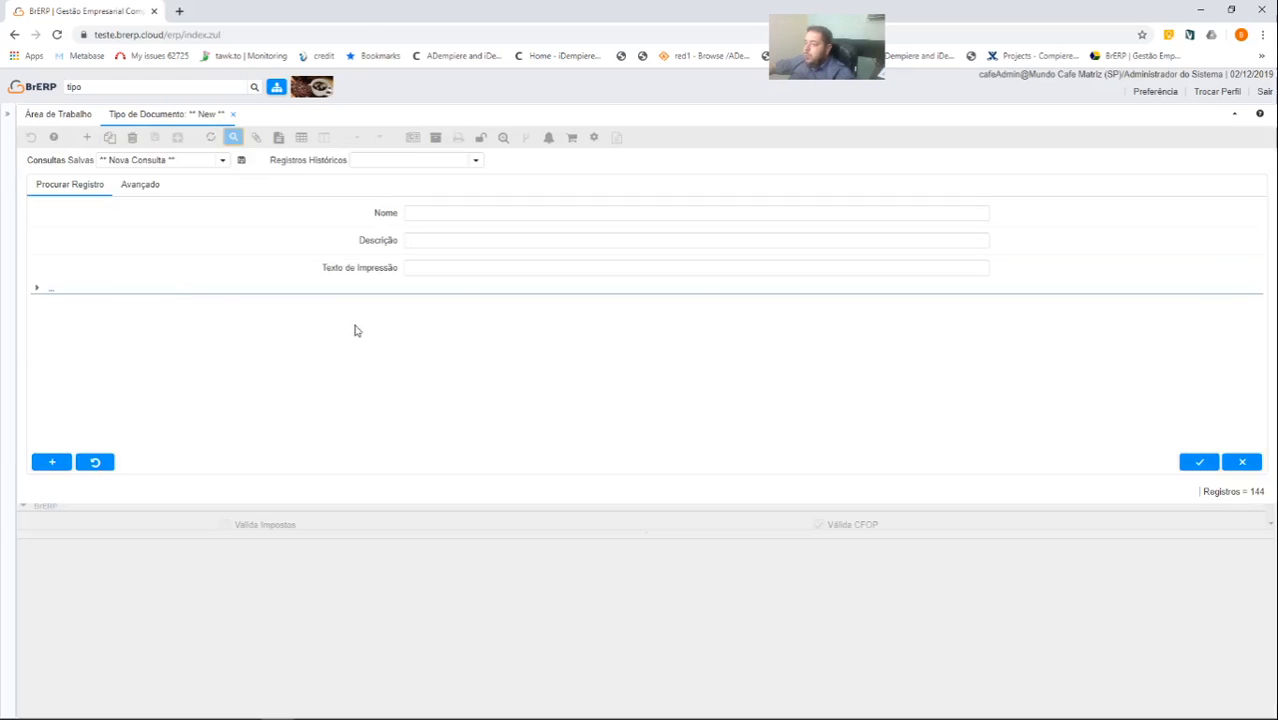
Step: Expand the extra search criteria and search for document types with Tipo de Base de Documento set to Ordem de Venda
left_click(38, 290)
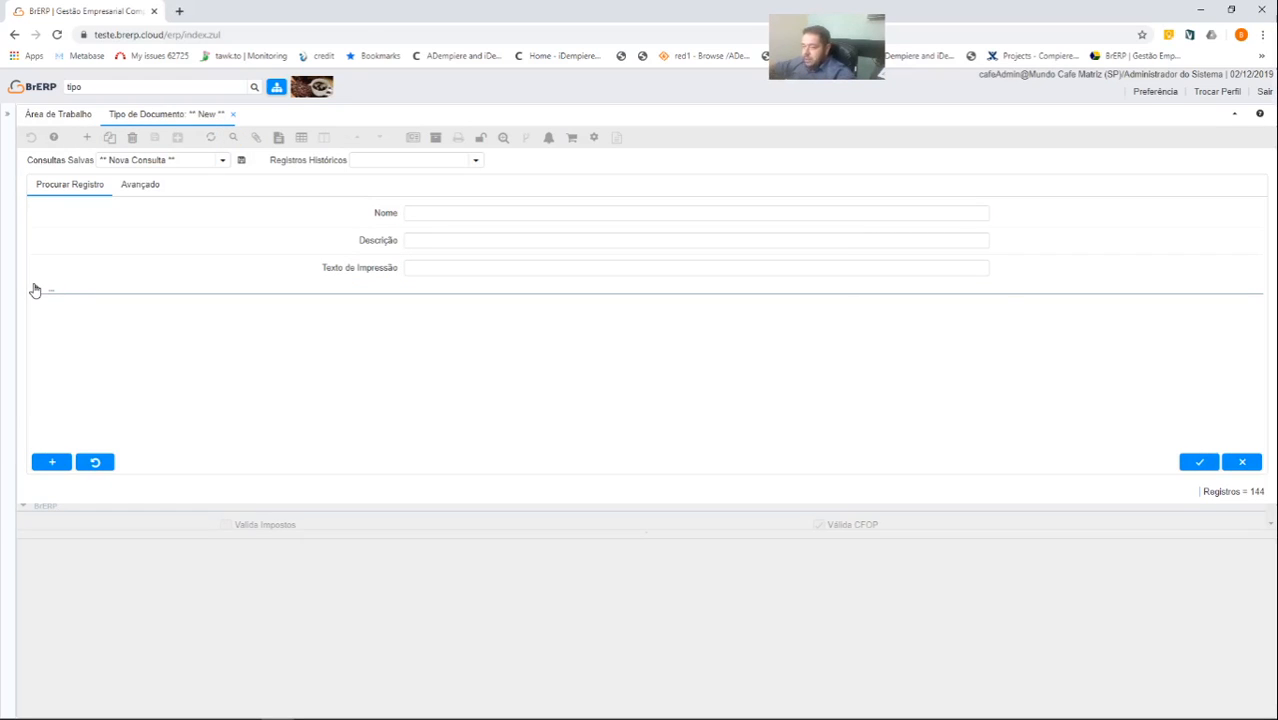
key("ctrl+f")
type("base")
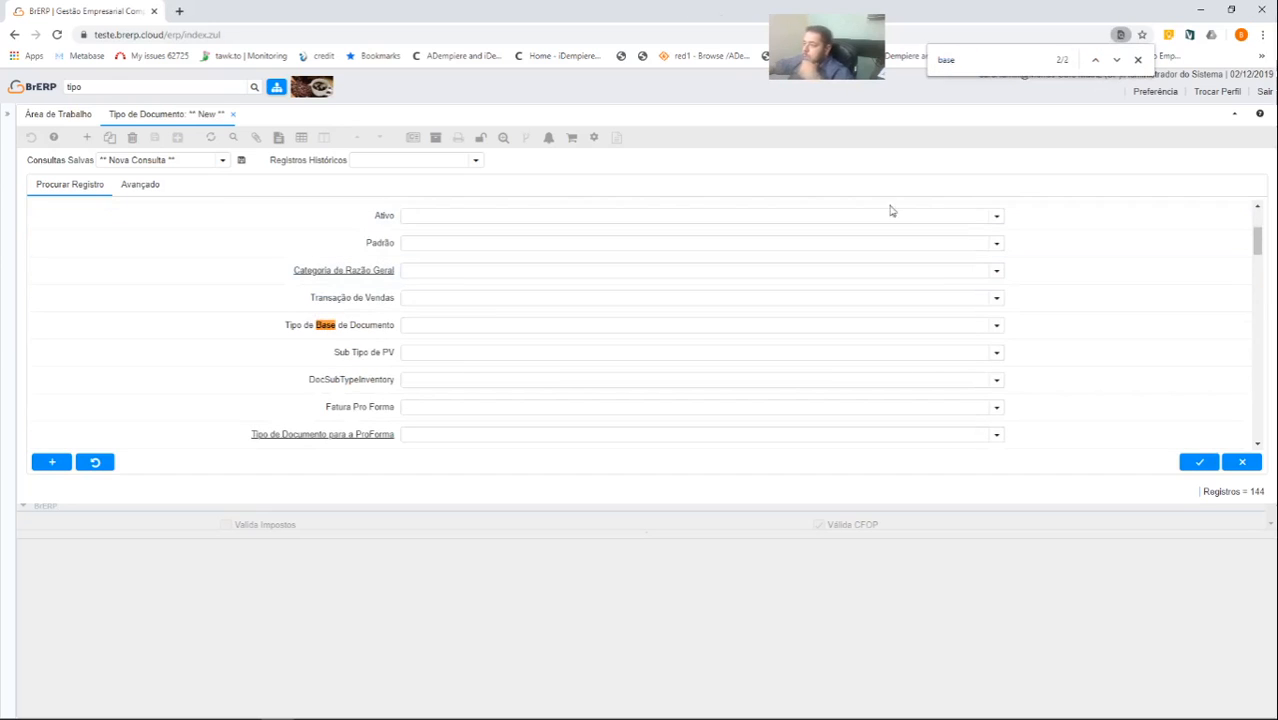
left_click(996, 325)
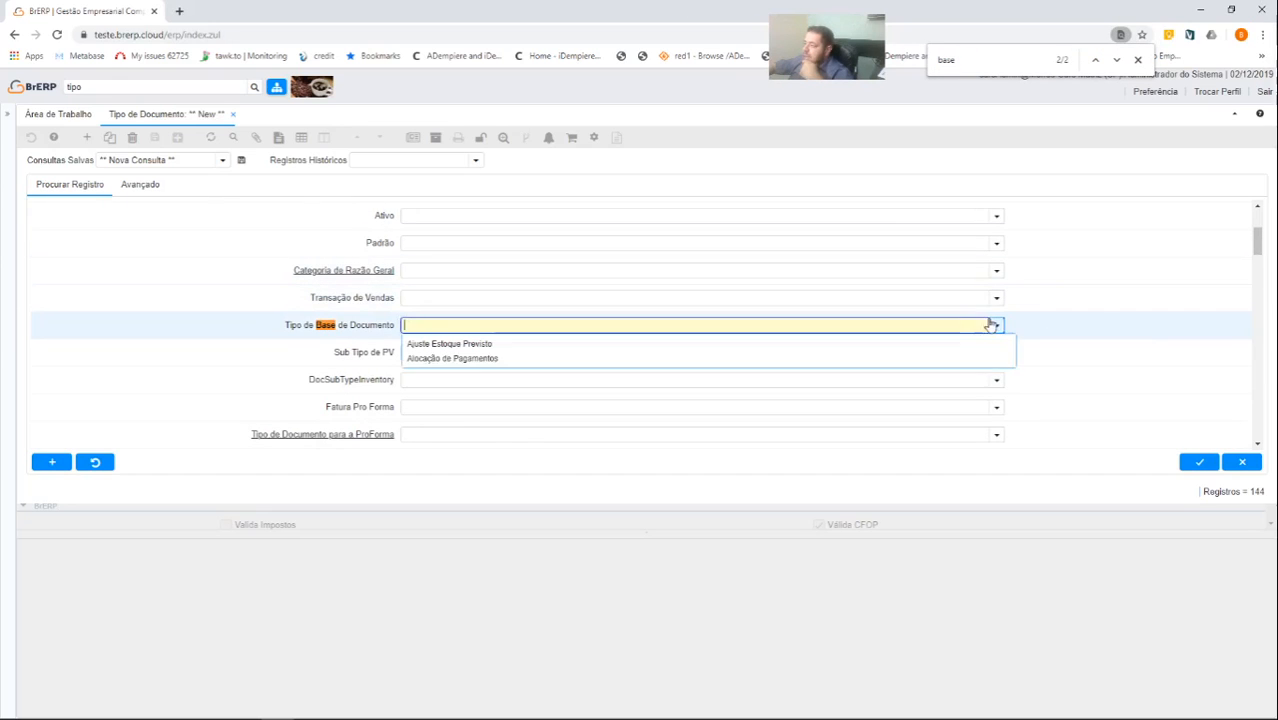
type("ordem,")
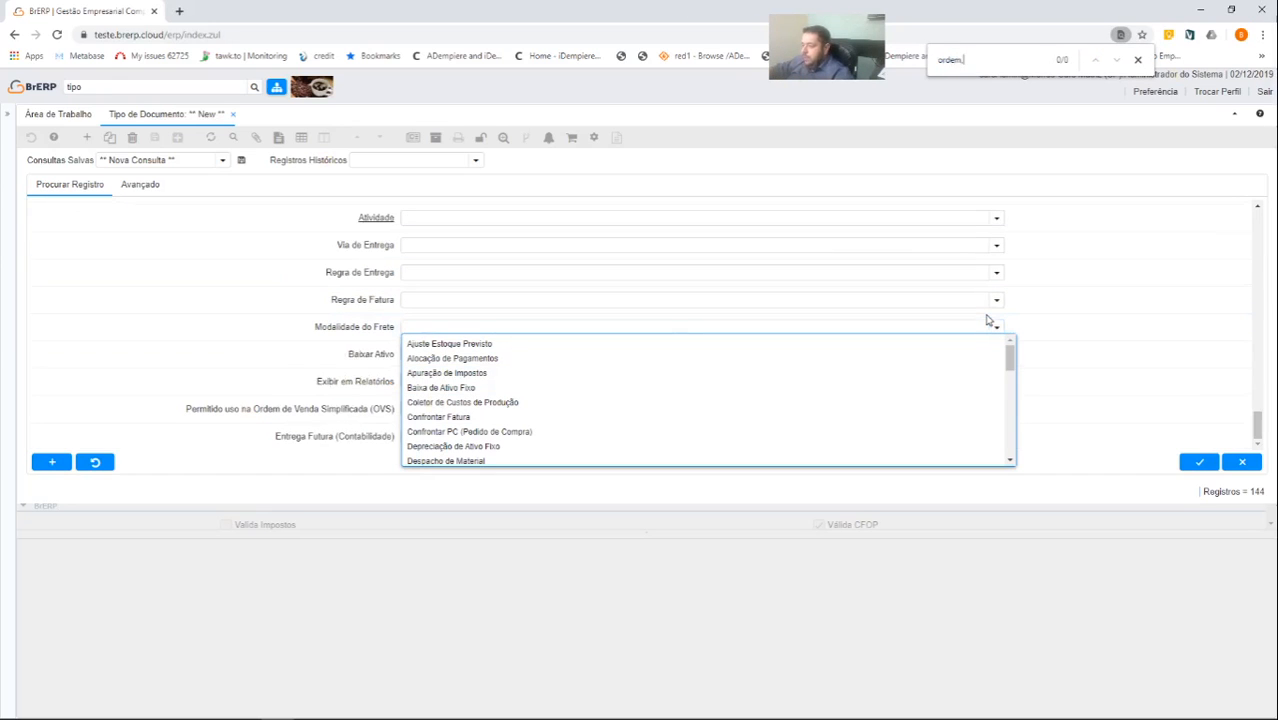
key("BackSpace")
key("Return")
key("Return")
key("Return")
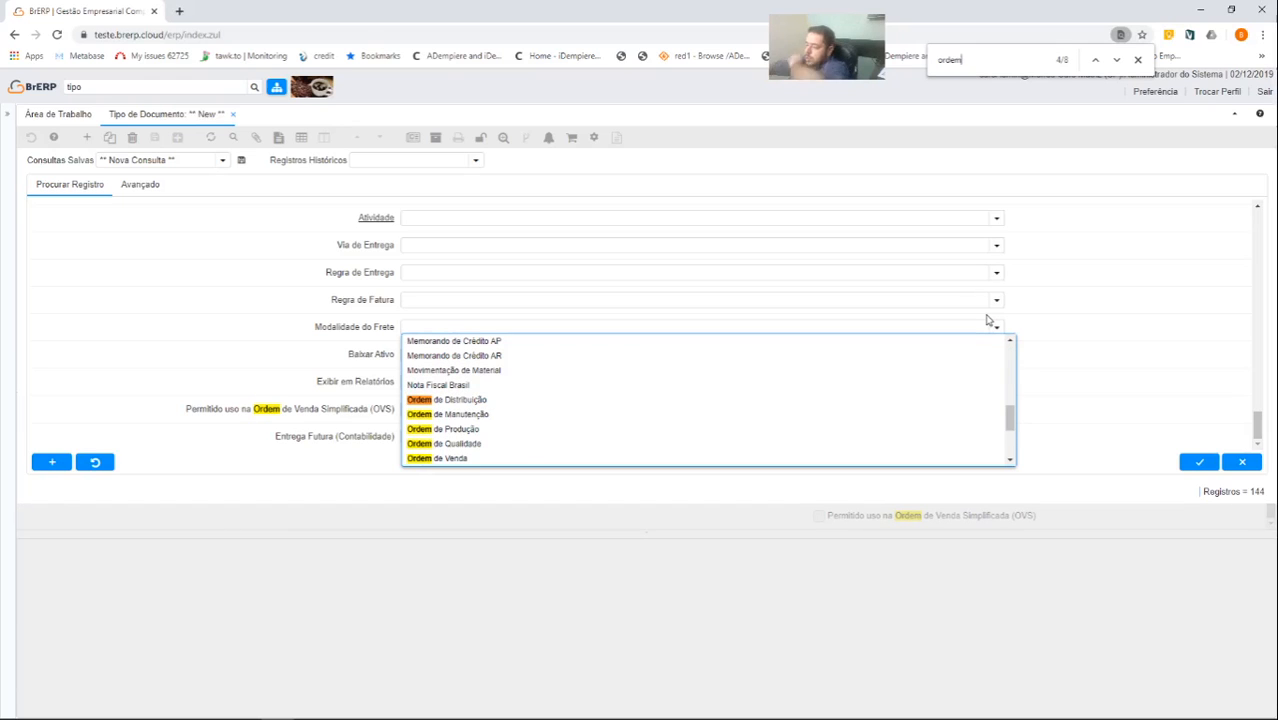
left_click(537, 460)
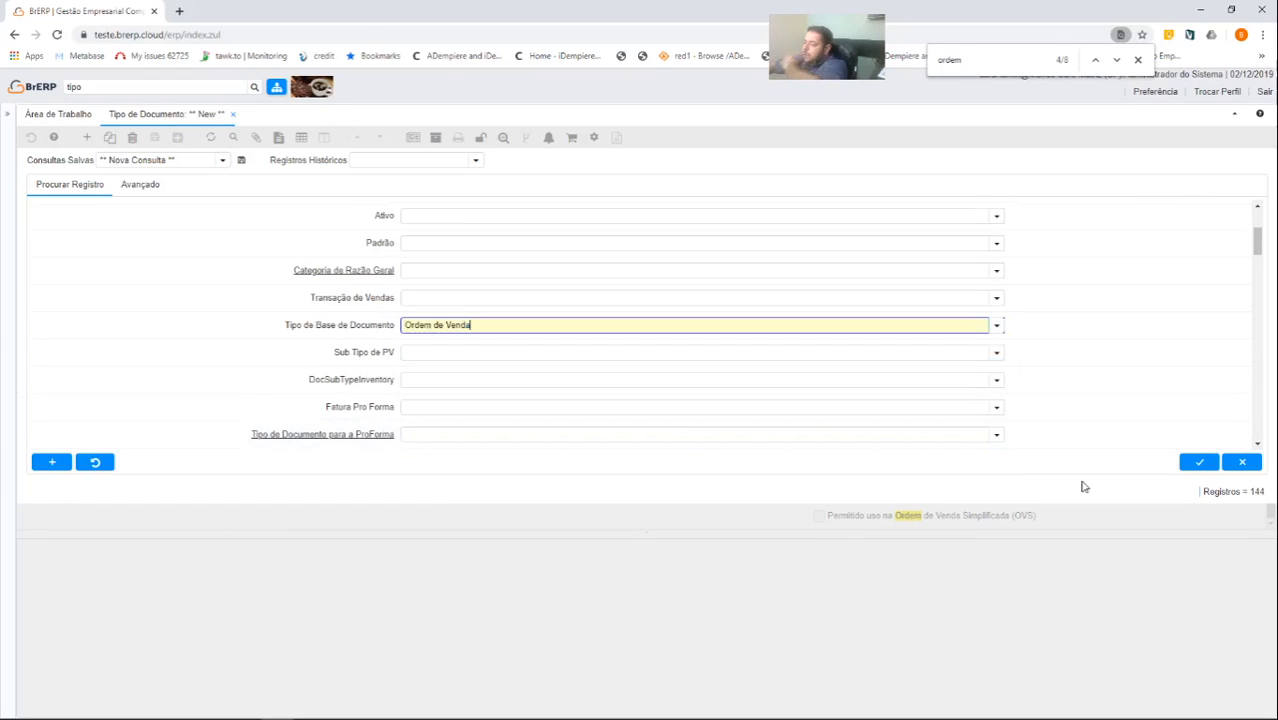
left_click(1198, 462)
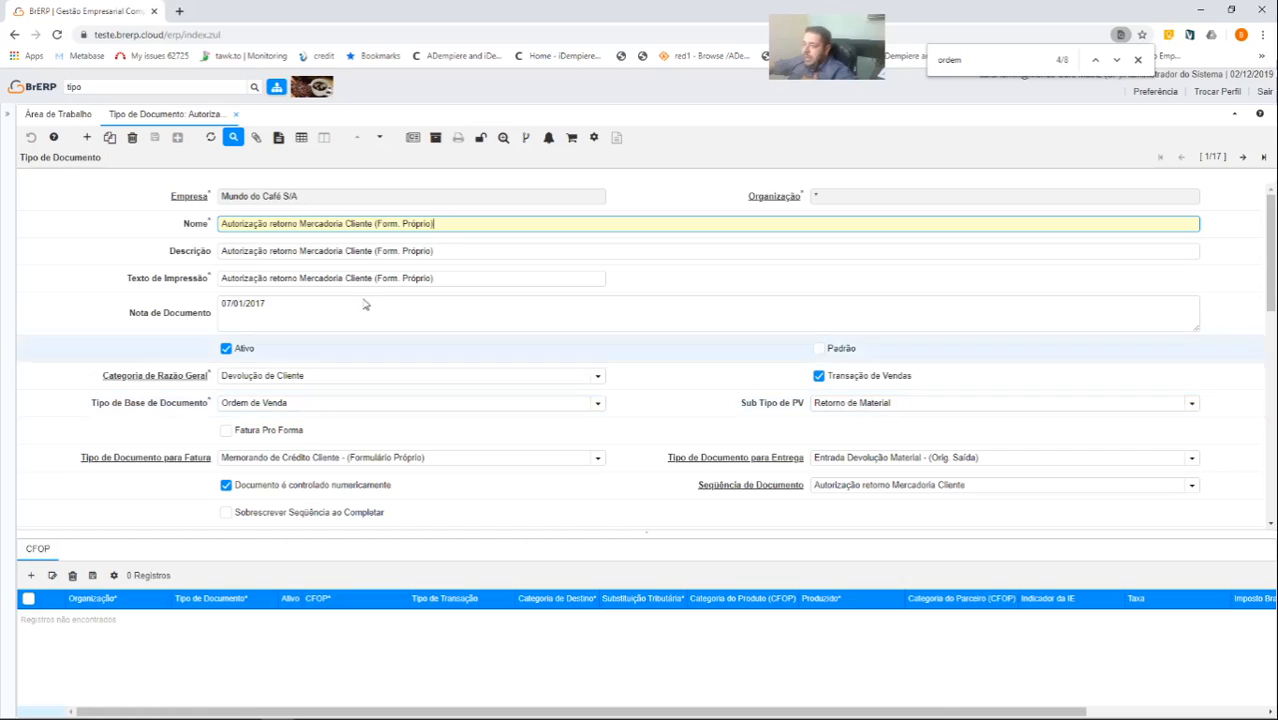
Step: Review the Autorização retorno Mercadoria document types, checking their Sub Tipo de PV and linked invoice and delivery documents
left_click(1243, 157)
left_click(1243, 157)
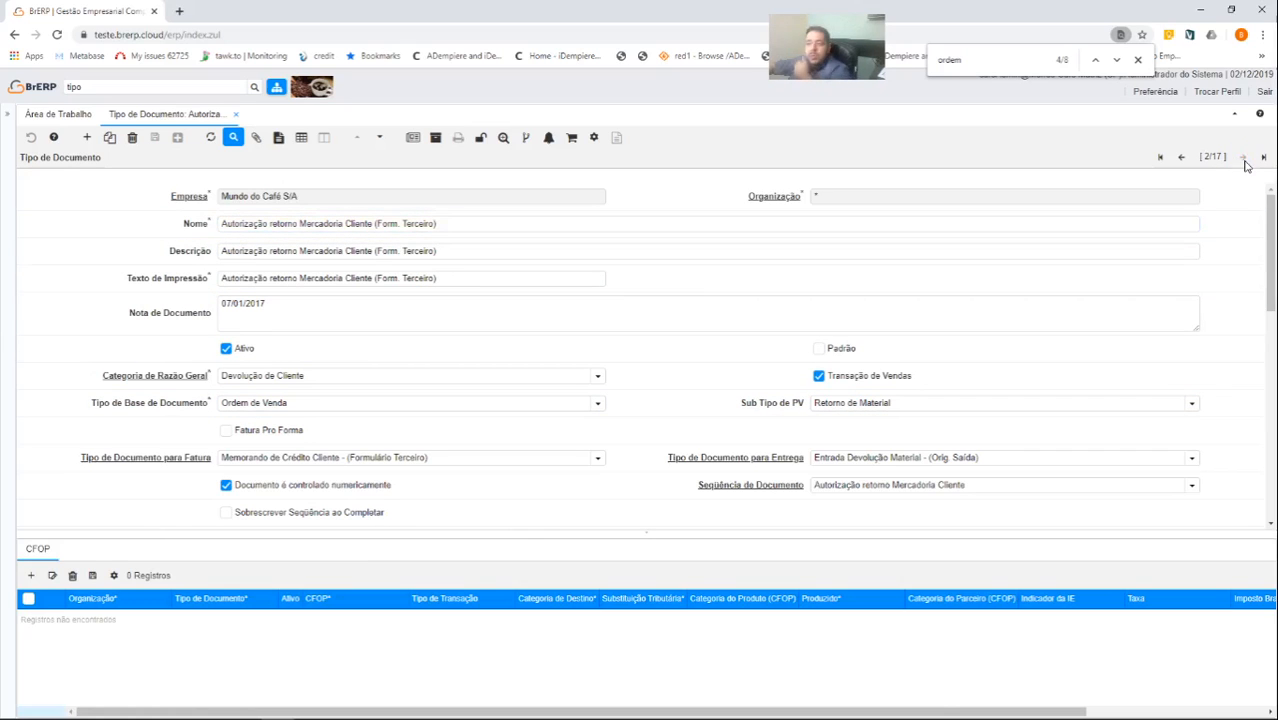
left_click(1243, 157)
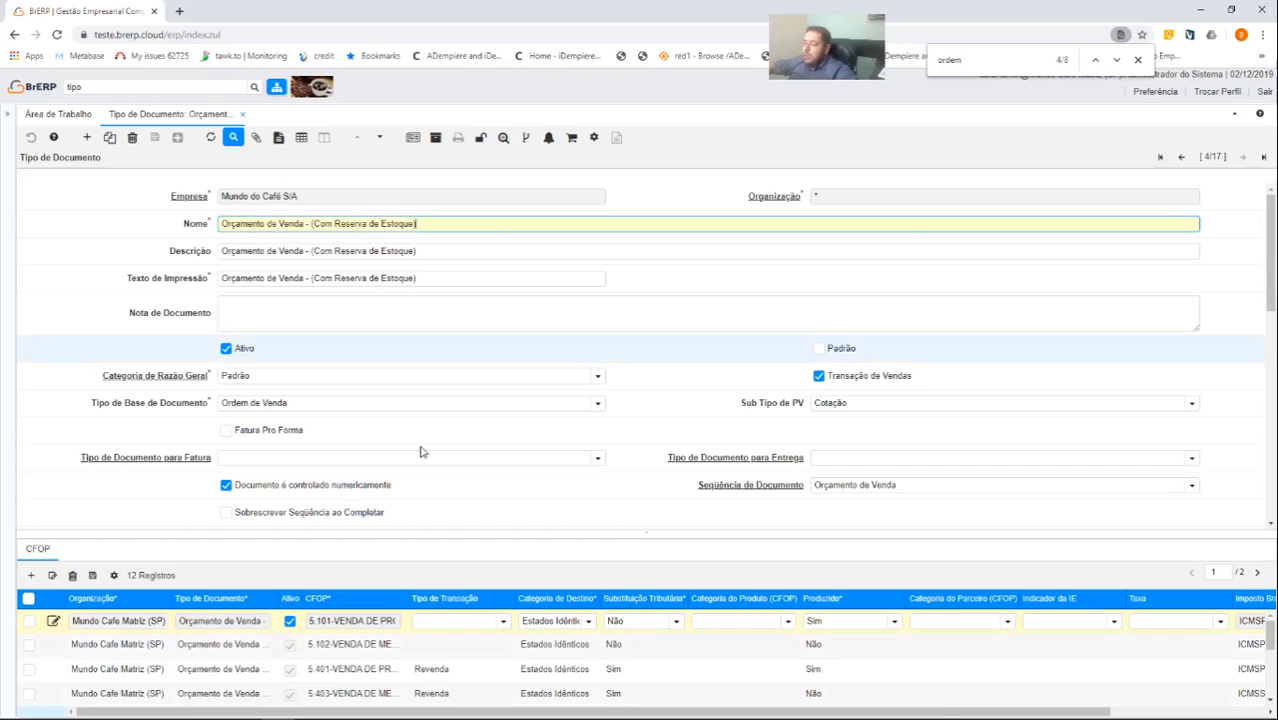
left_click(1181, 157)
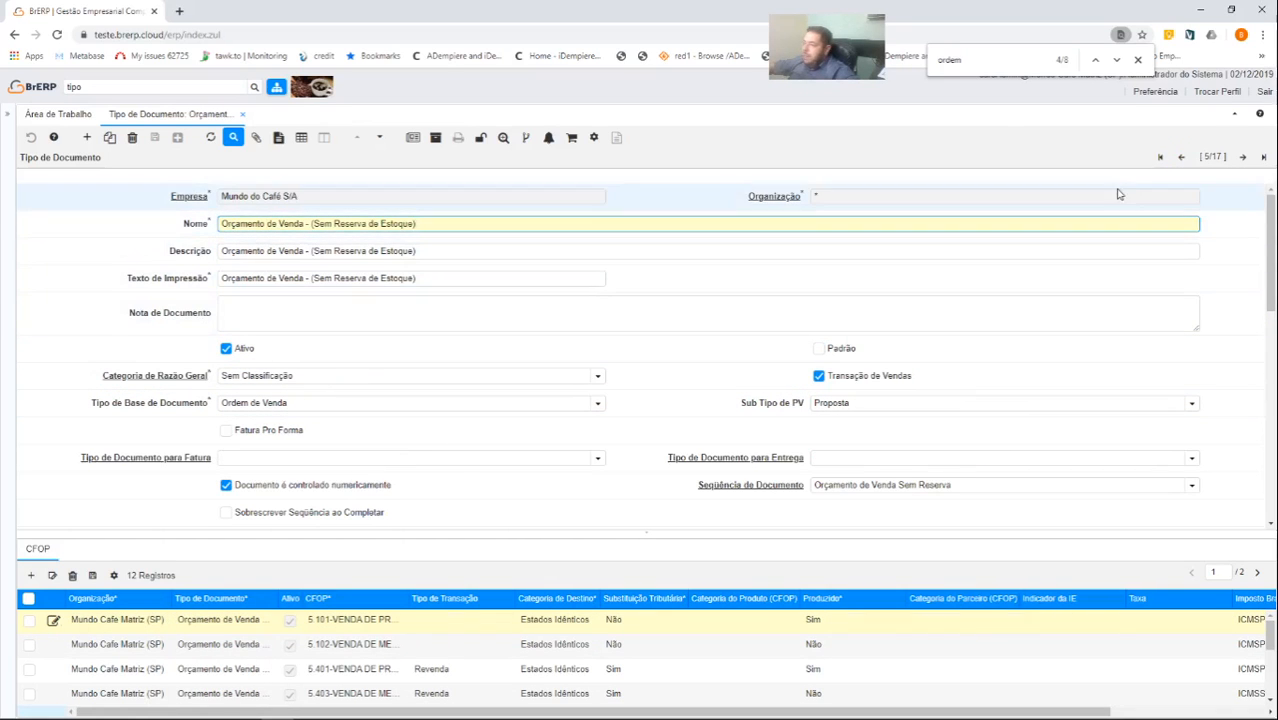
left_click(1181, 157)
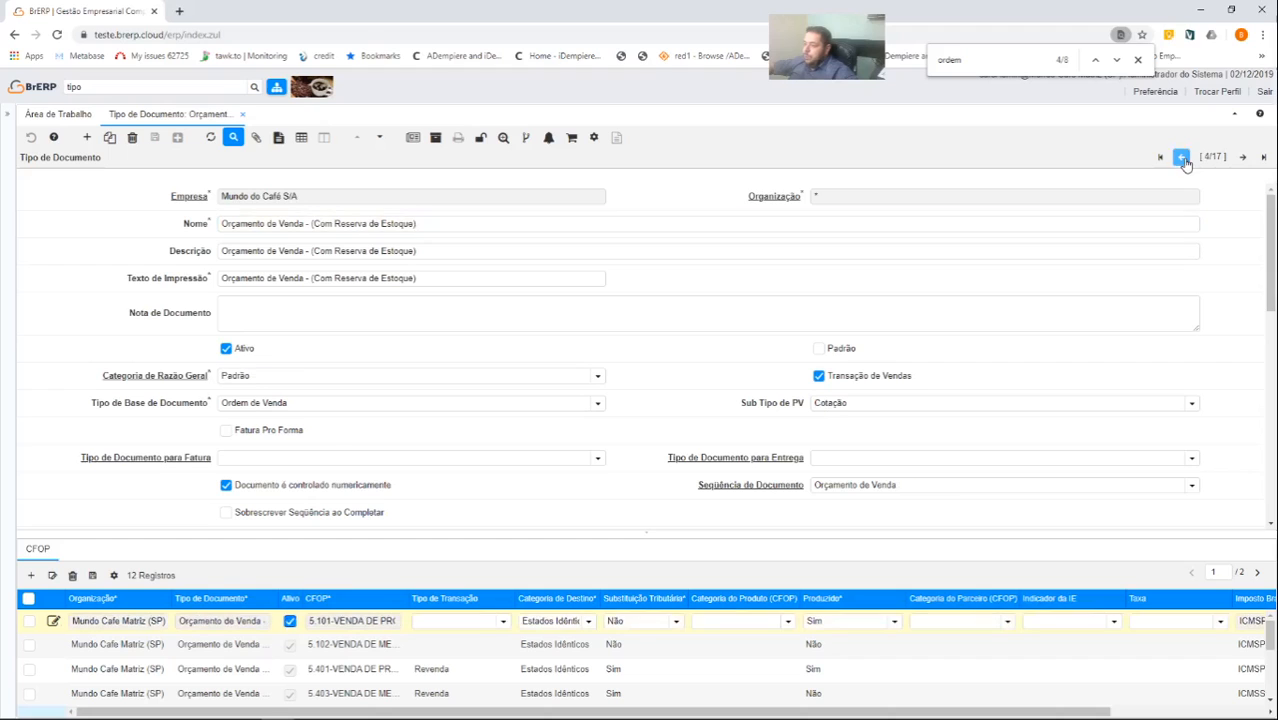
left_click(1181, 157)
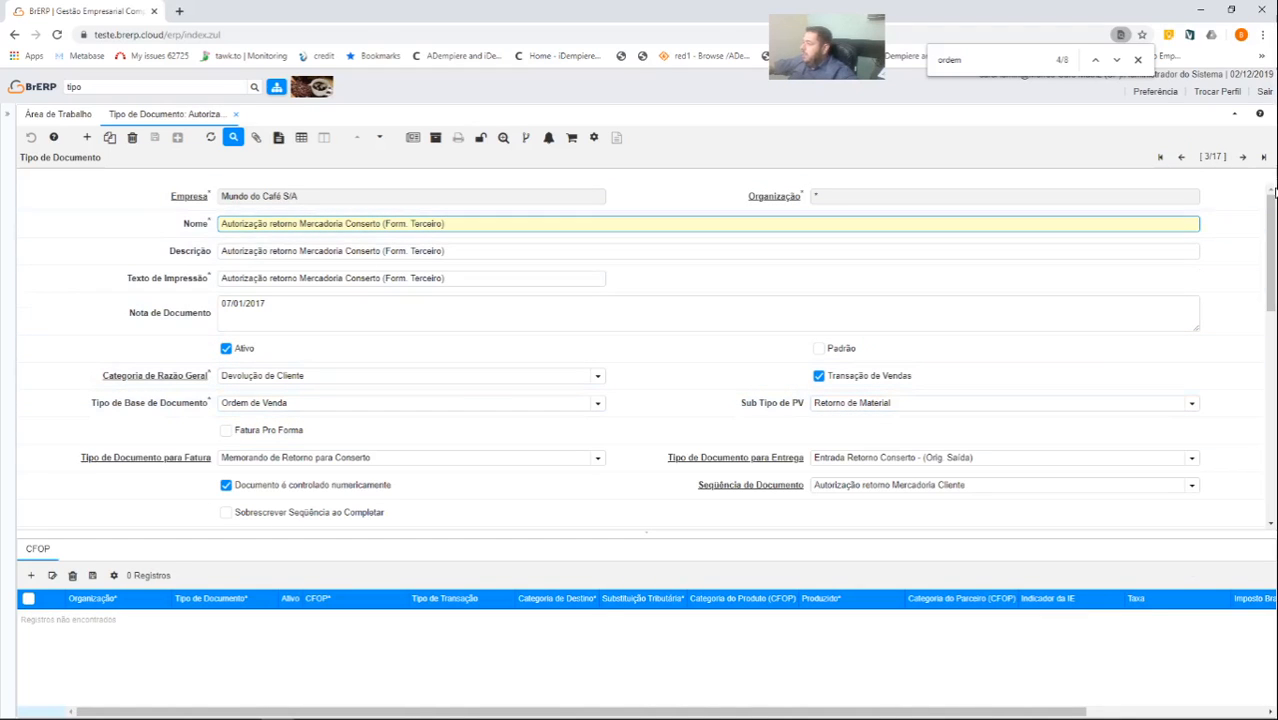
Step: Compare the Sub Tipo de PV of the two Orçamento de Venda types and the Ordem de Venda - (Balcão PDV) type
left_click(1242, 157)
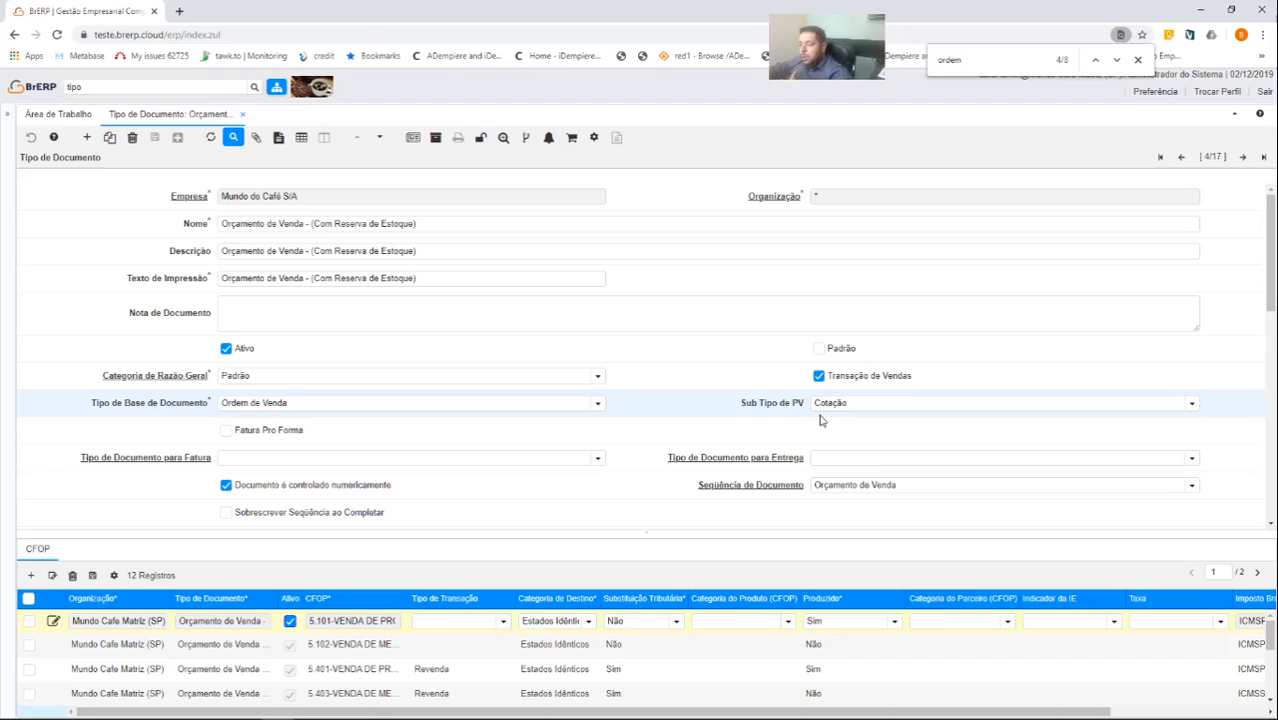
left_click(1242, 157)
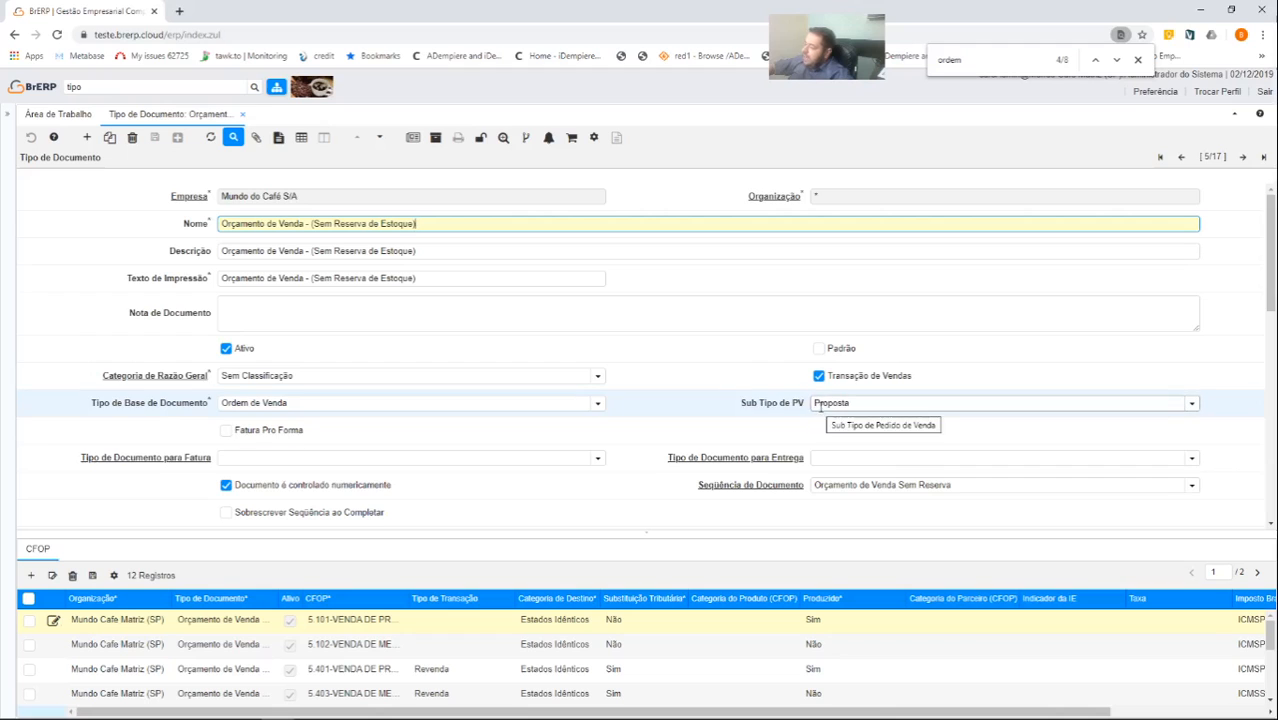
left_click(1241, 161)
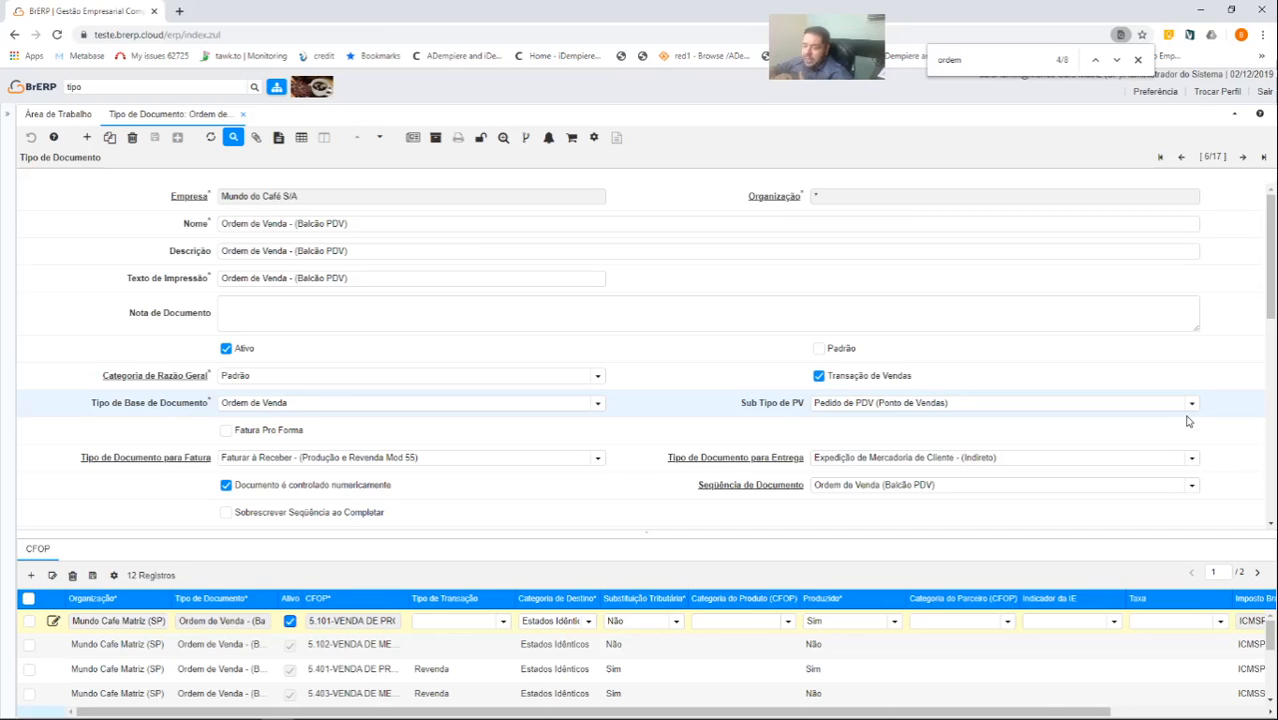
Step: Examine the full settings of the Ordem de Venda - Entrega Futura document type, including its BrERP section
left_click(1242, 157)
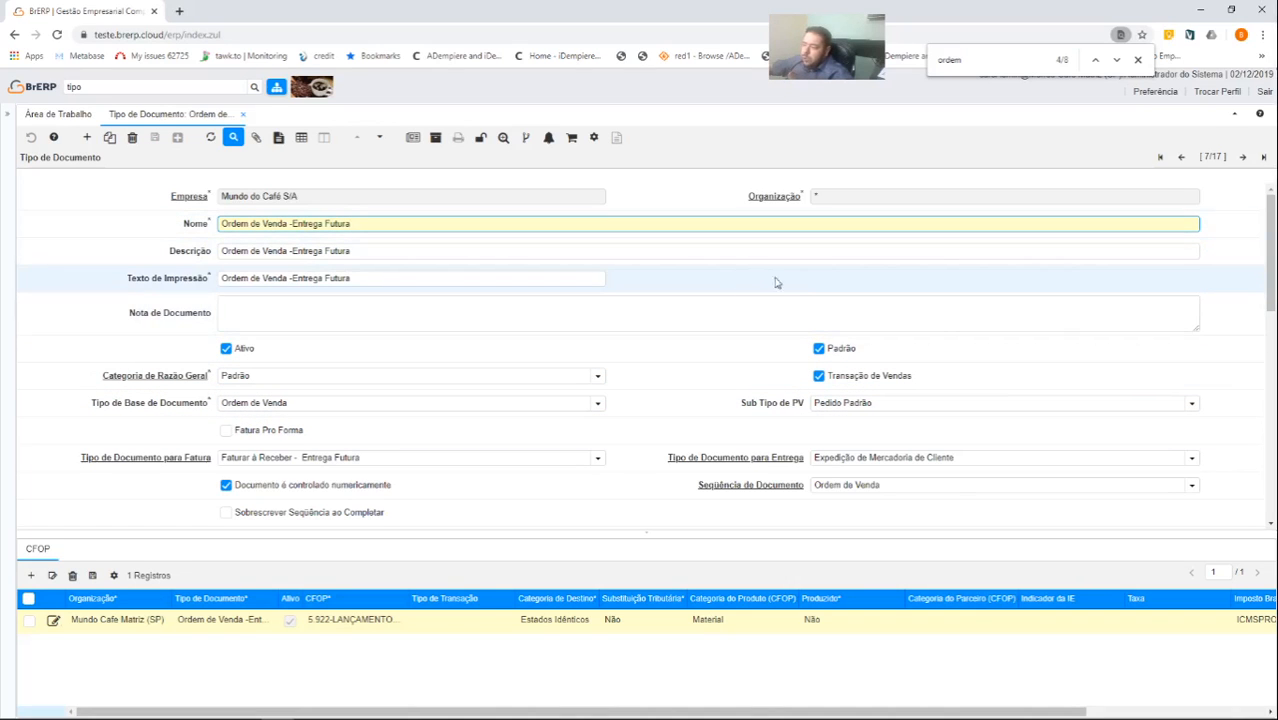
scroll(912, 388, "down", 2)
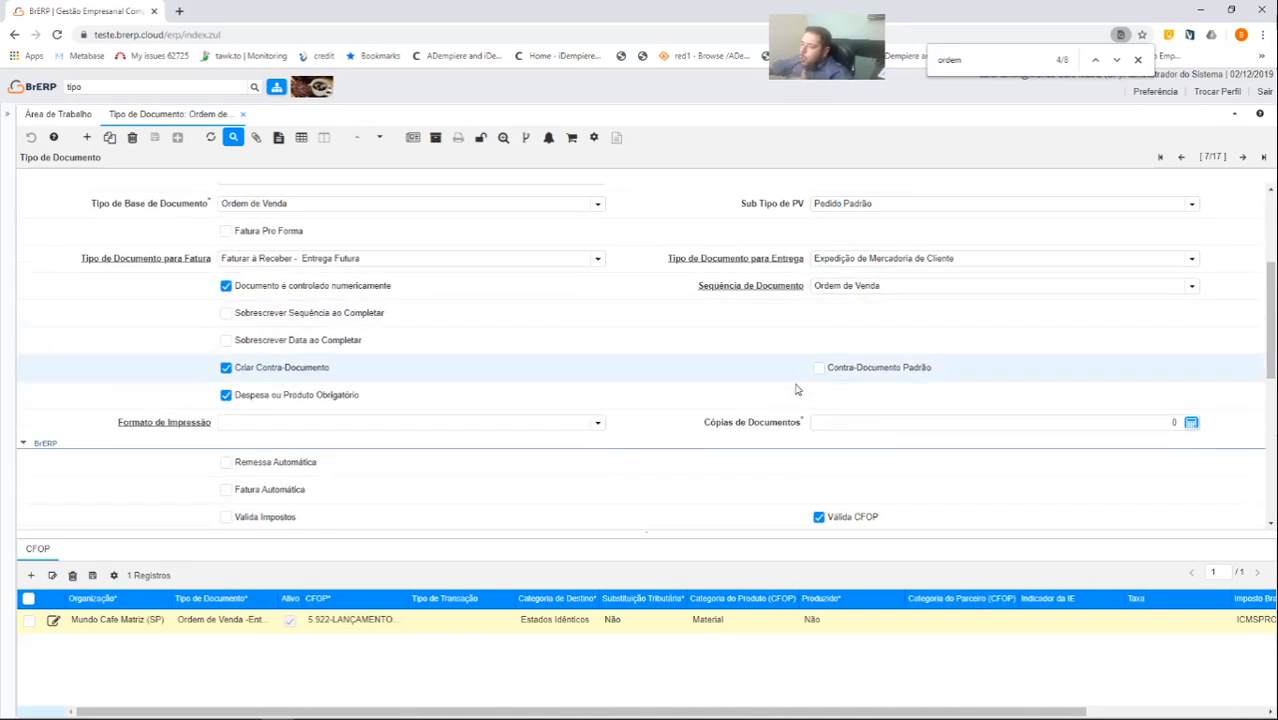
scroll(892, 345, "down", 2)
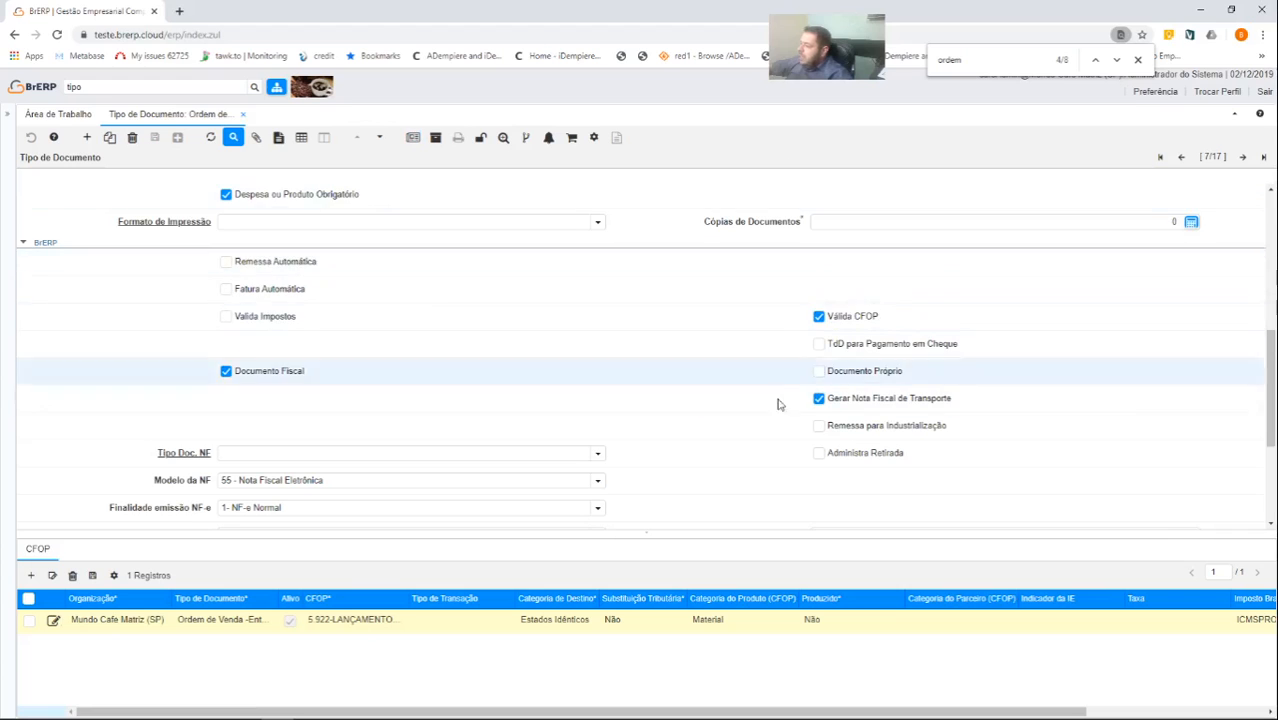
scroll(764, 277, "down", 1)
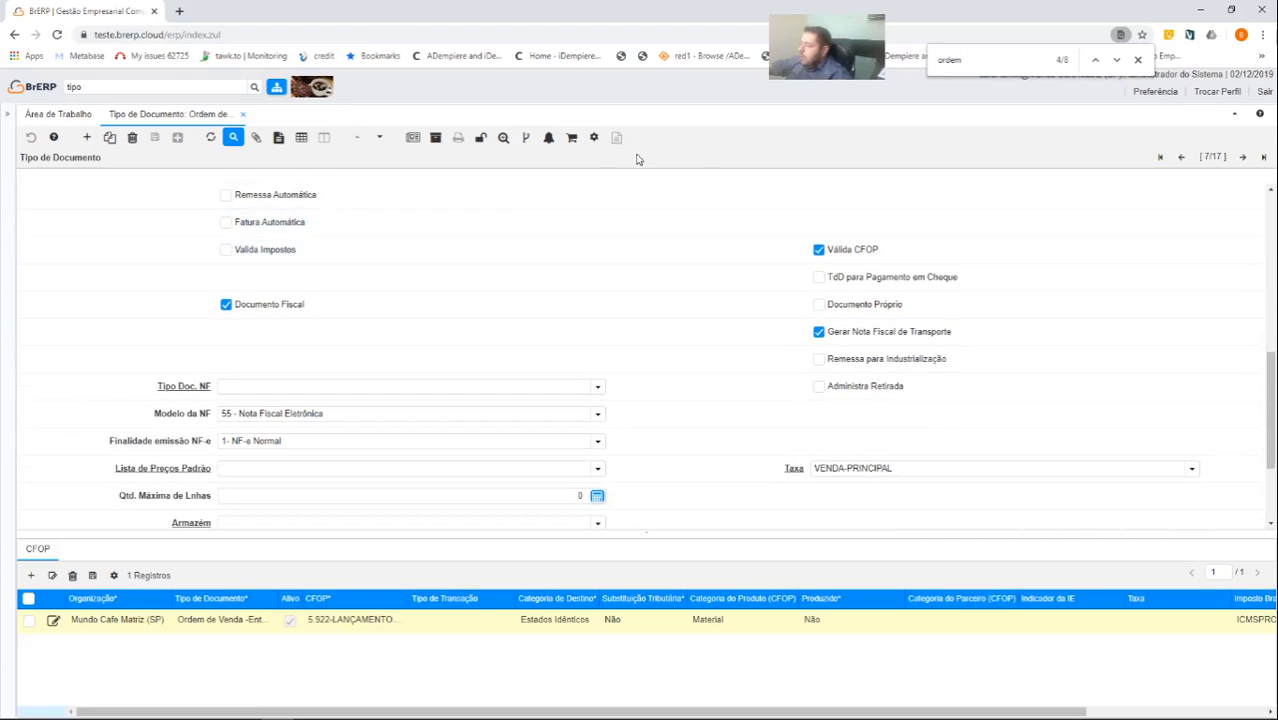
scroll(640, 255, "up", 6)
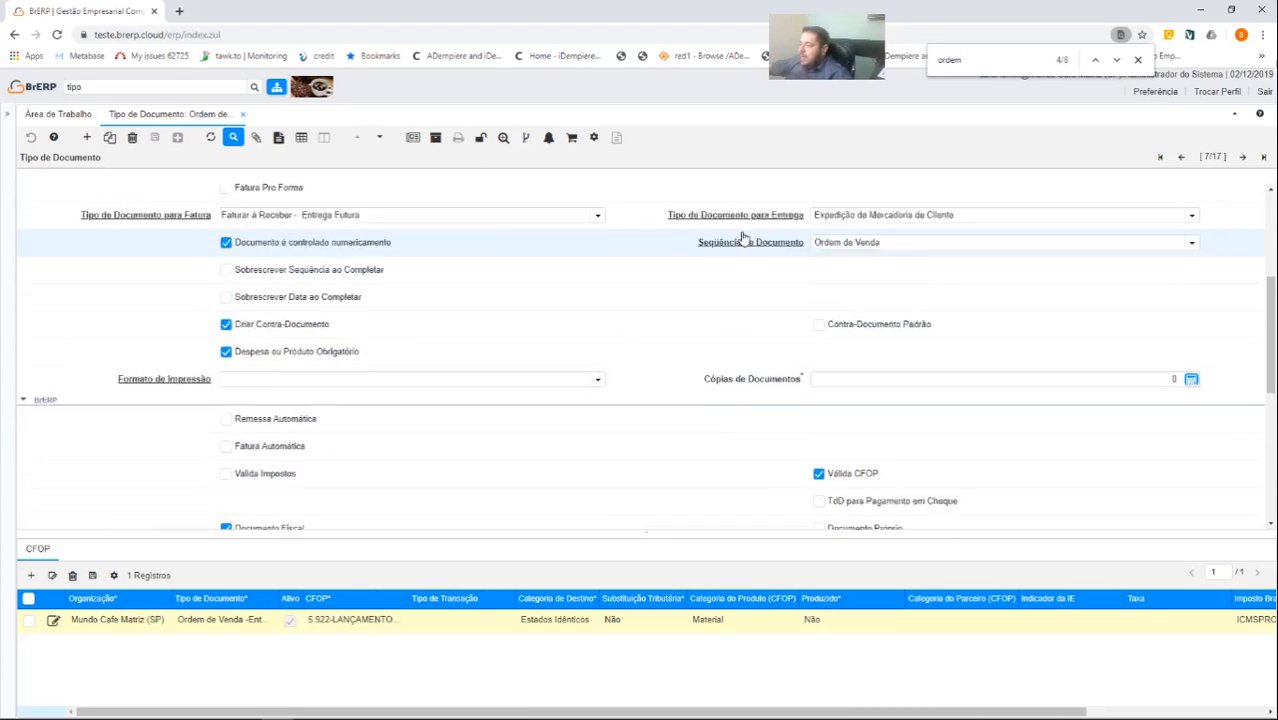
Step: Look through the following sales order types, including Exportação Mod 55, and return to Ordem de Venda (Pagamento Antecipado)
left_click(1241, 160)
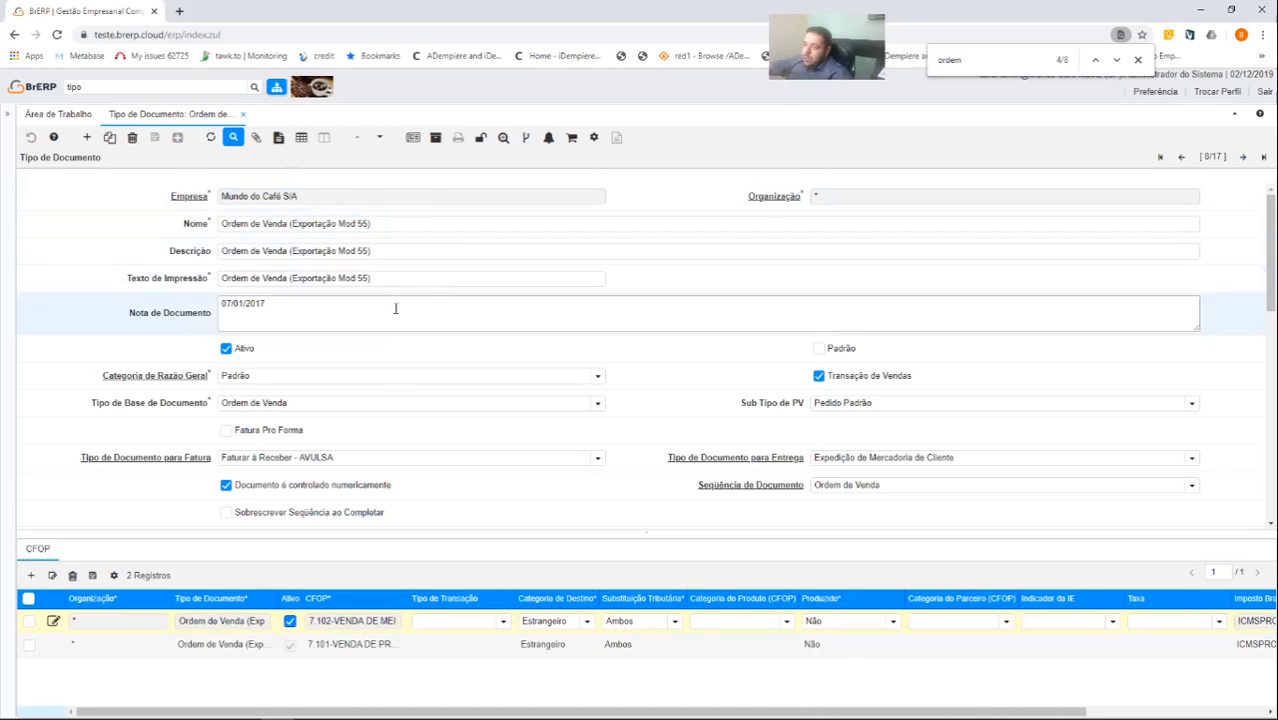
left_click(1245, 158)
left_click(1245, 158)
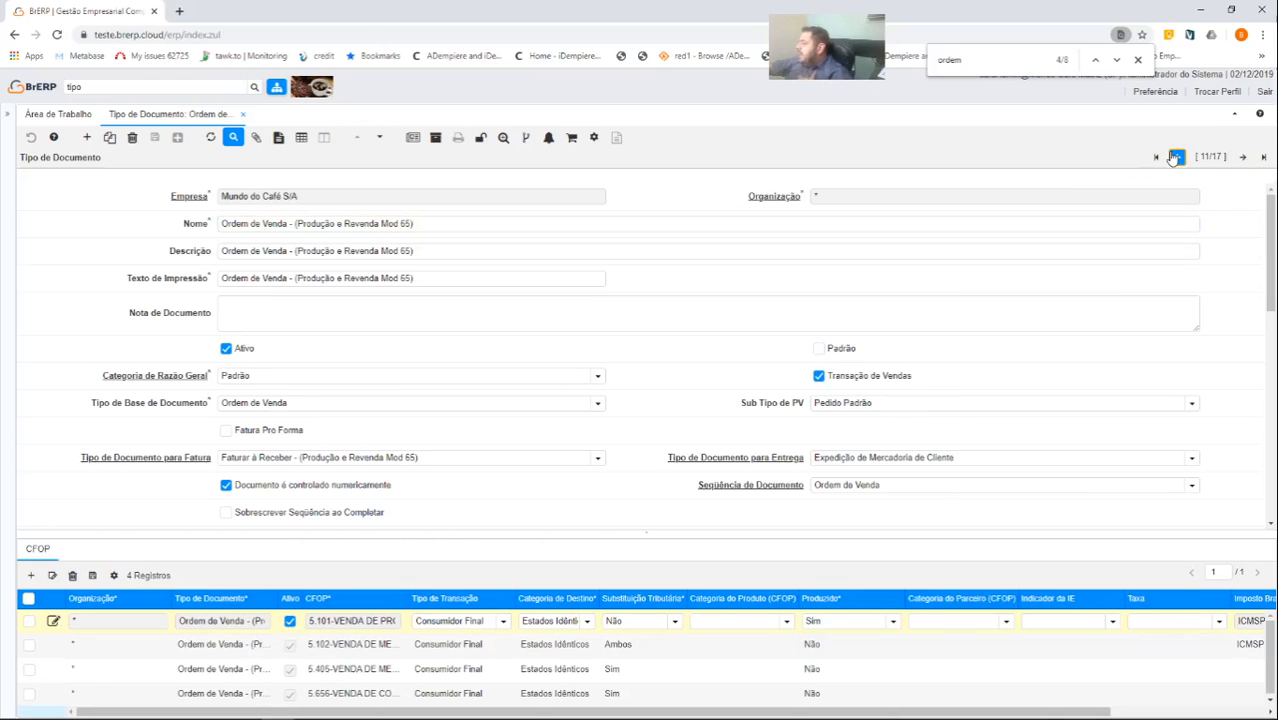
left_click(1175, 158)
left_click(1175, 158)
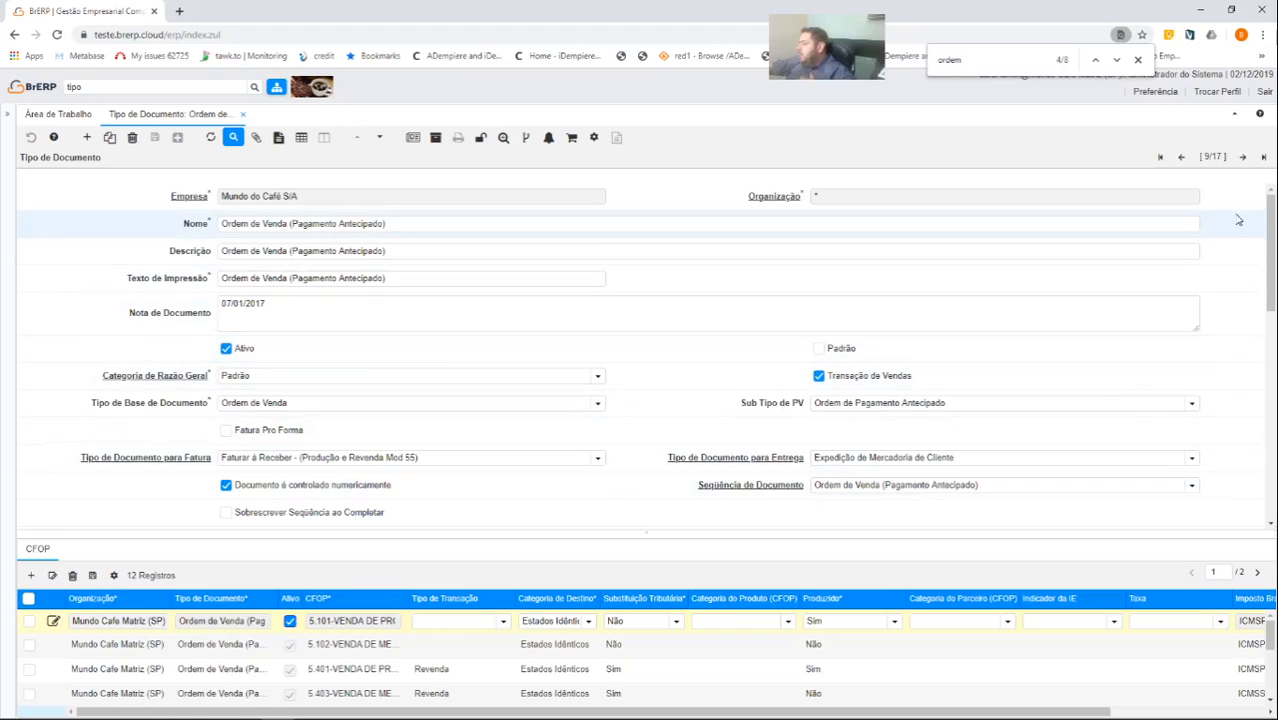
Step: Go to the Ordem de Venda - (Produção e Revenda Mod 65) type and examine the available Sub Tipo de PV options
left_click(1244, 158)
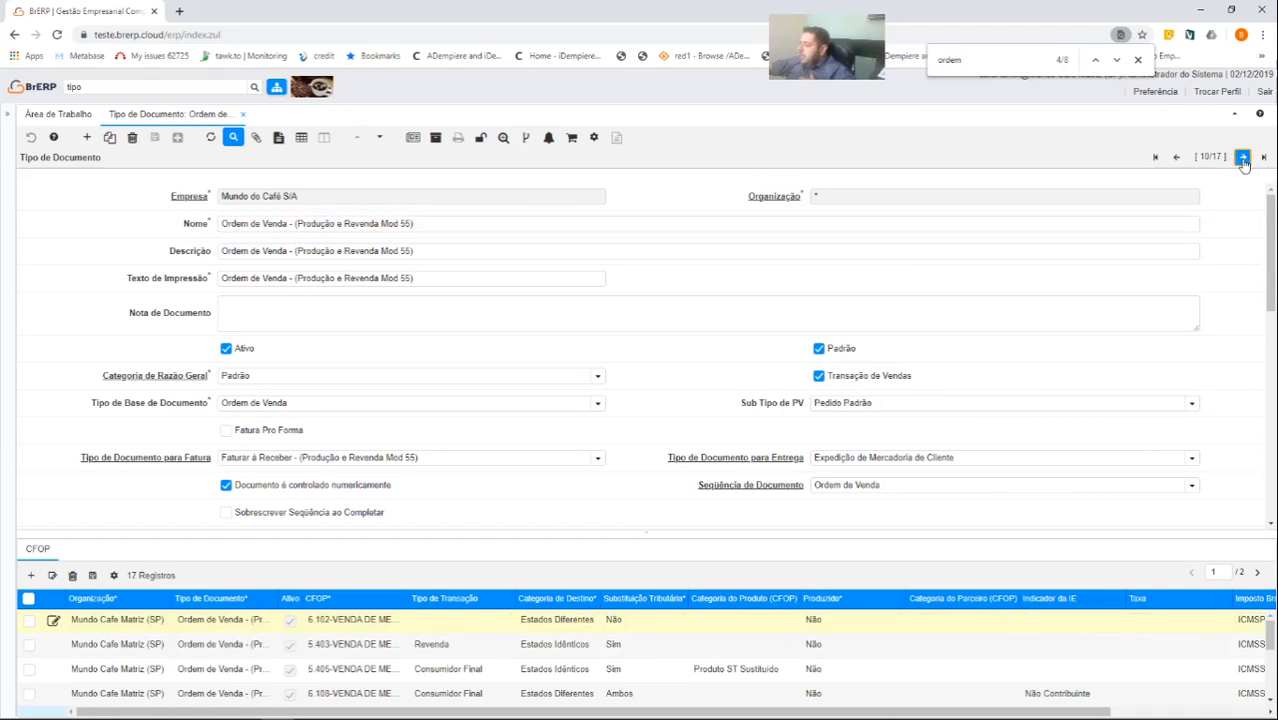
left_click(1243, 158)
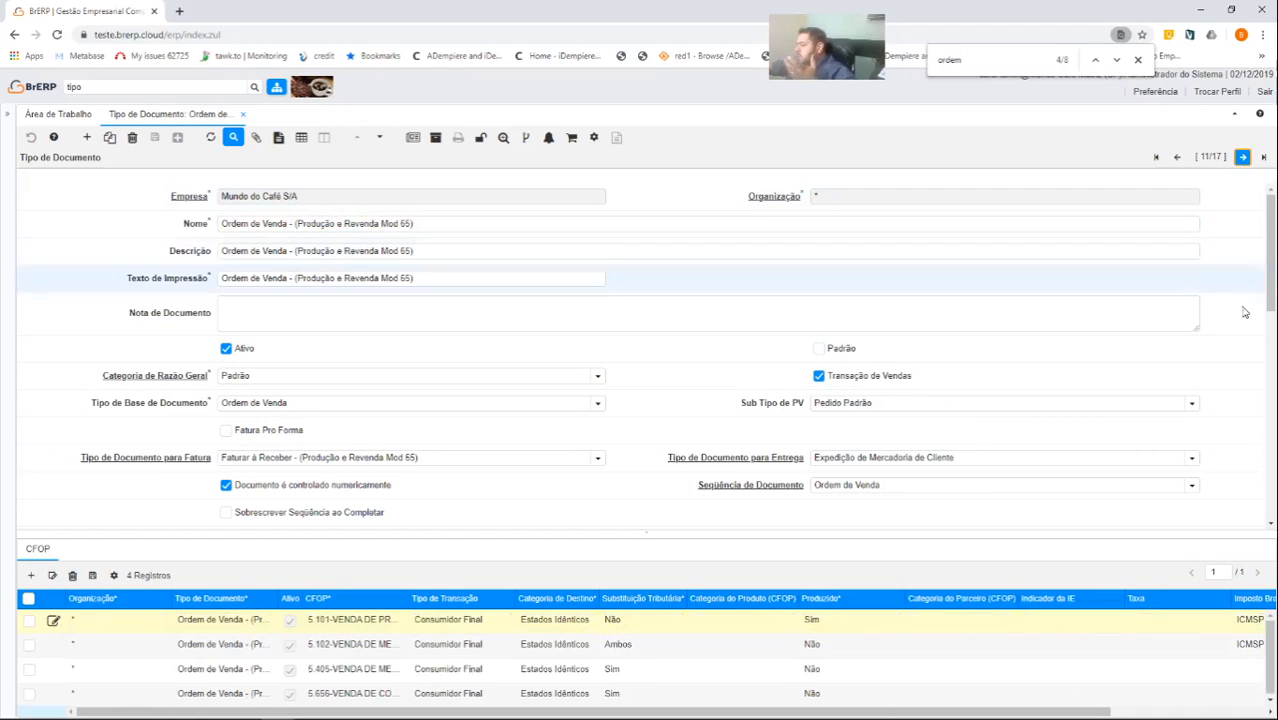
left_click(1192, 402)
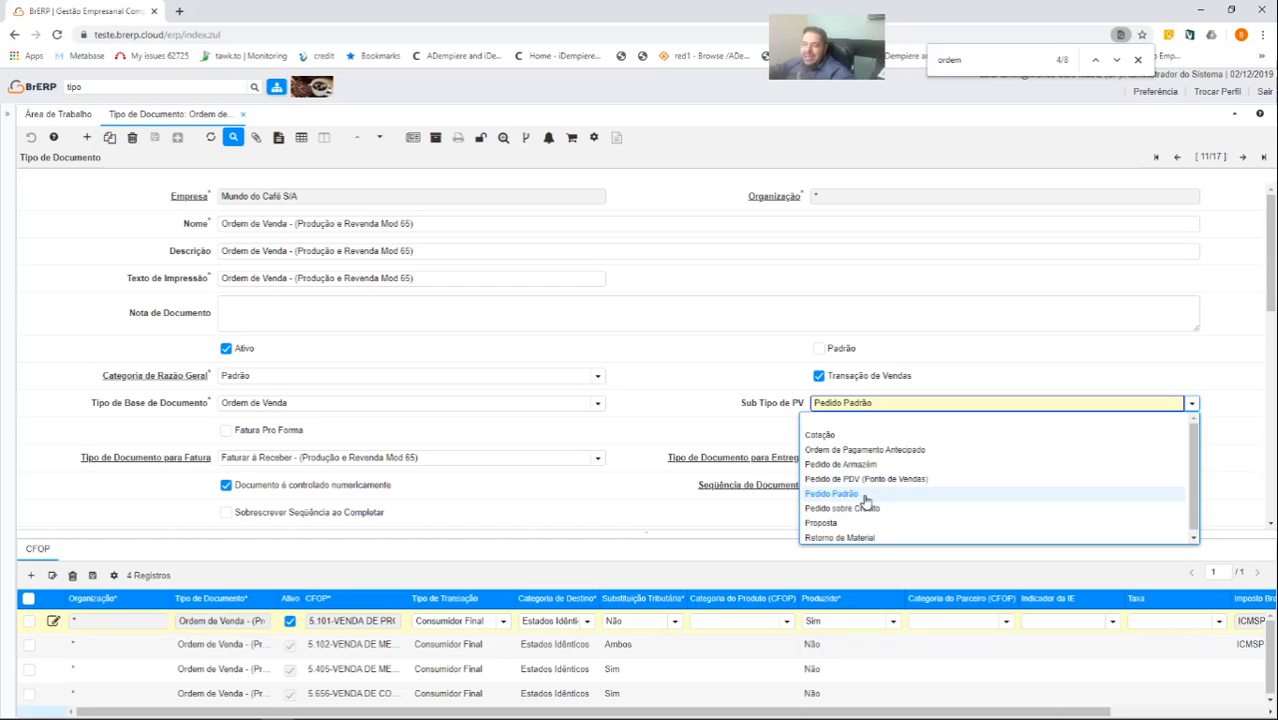
scroll(874, 501, "down", 1)
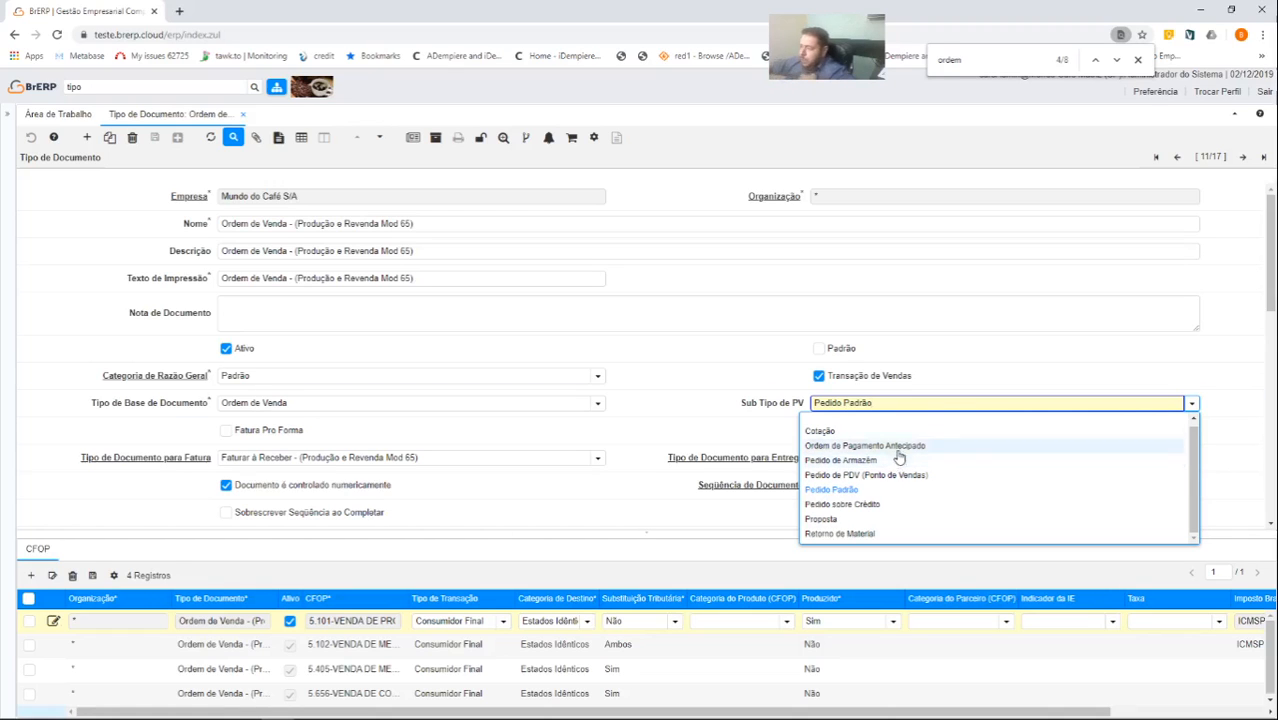
left_click(762, 303)
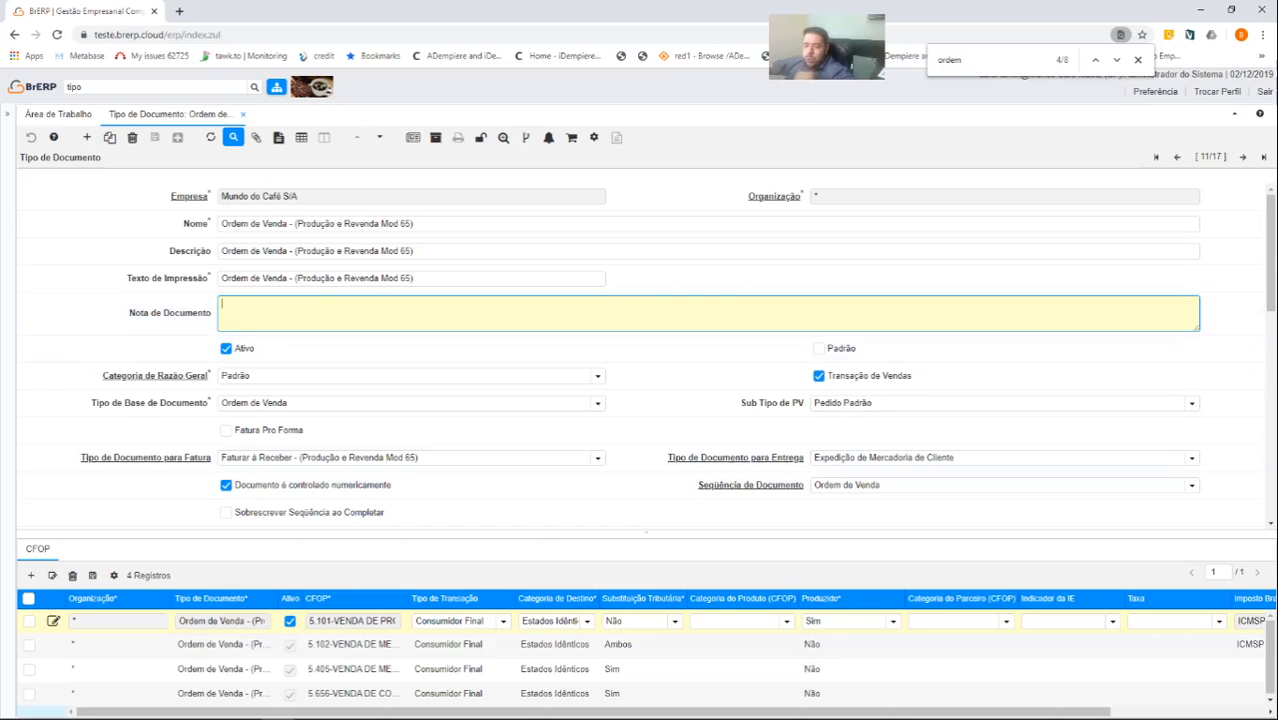
Step: Collapse the CFOP detail section to give the document type form more room
key("alt+Tab")
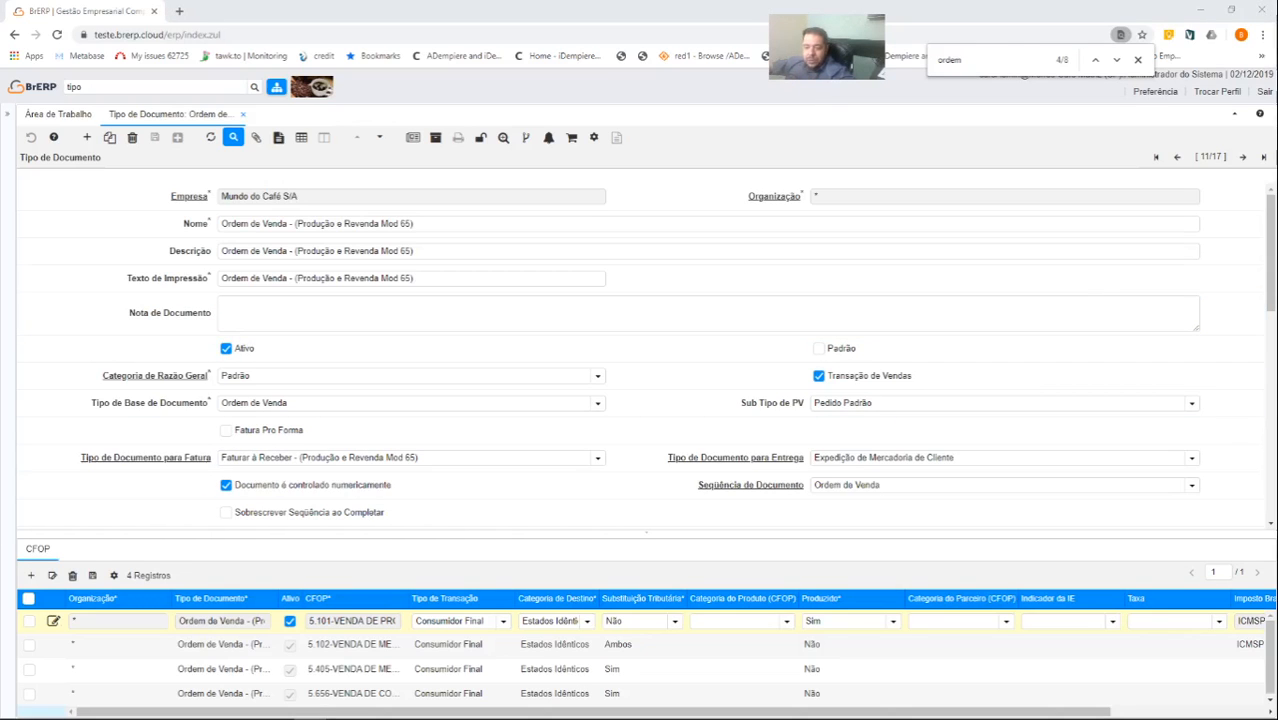
left_click(646, 539)
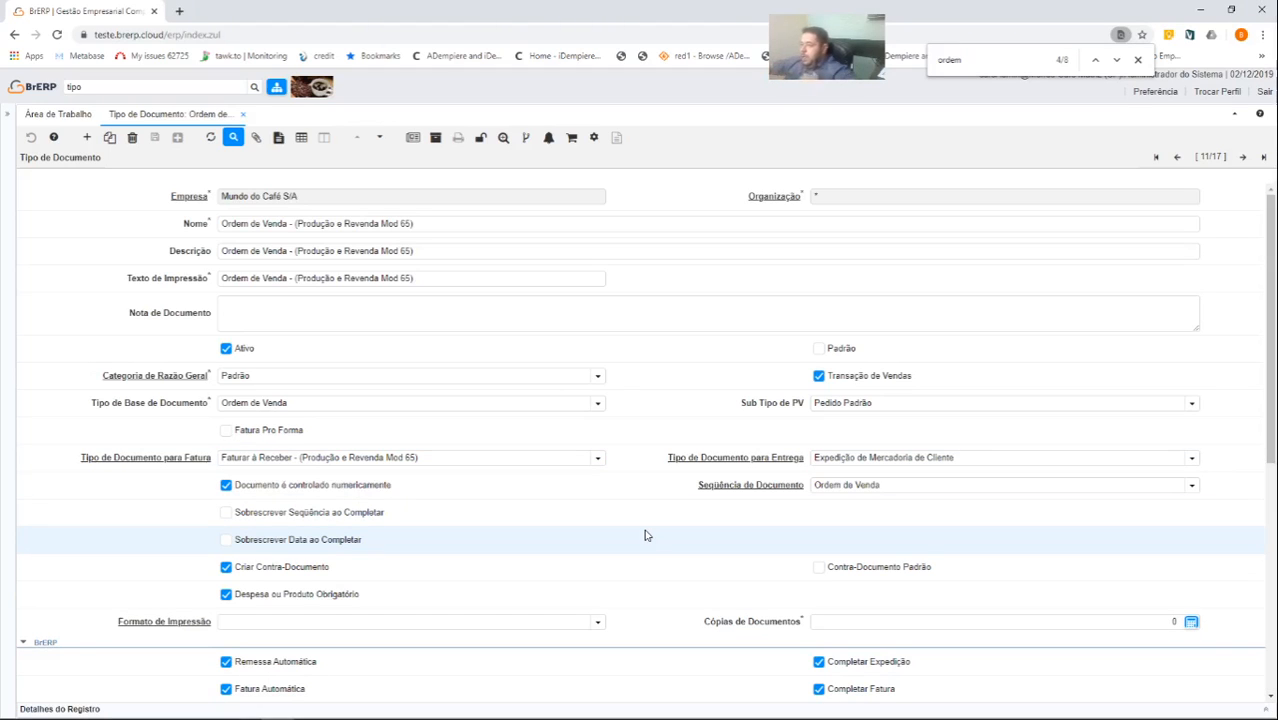
Step: Go to the Ordem de Venda - (Produção e Revenda Mod 55) type and look through the available Categoria de Razão Geral options
left_click(1177, 157)
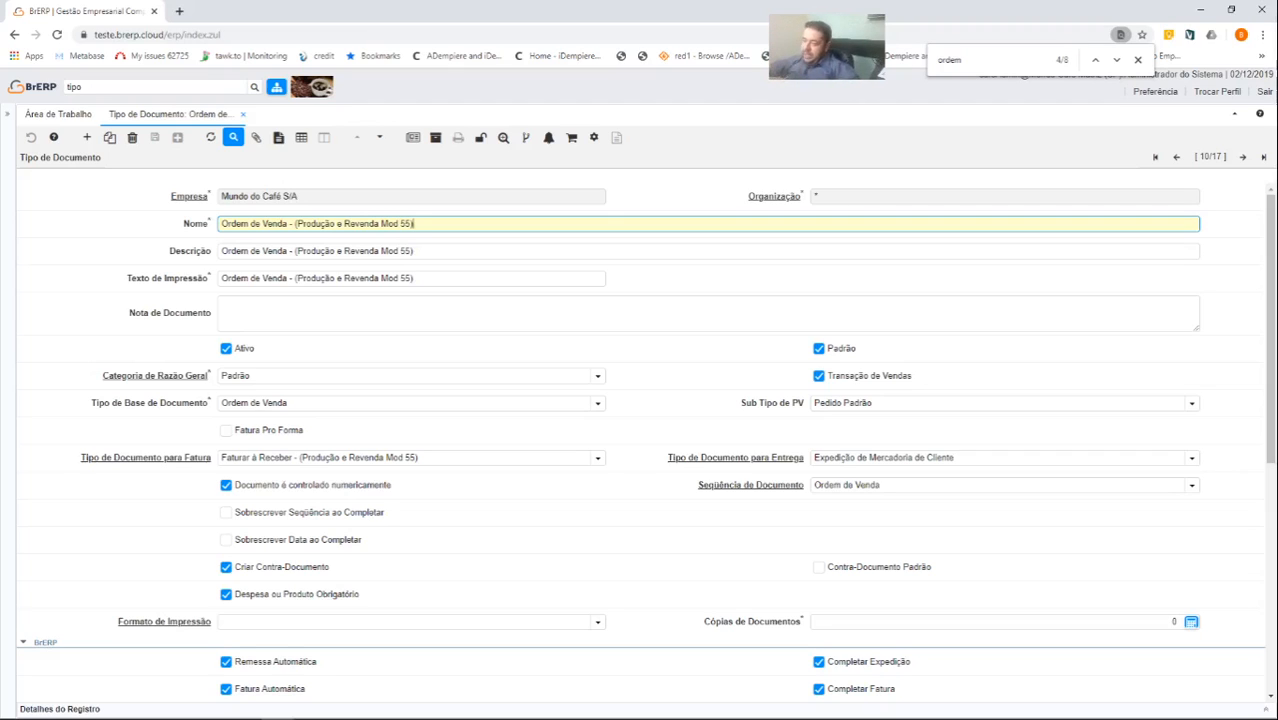
left_click(597, 376)
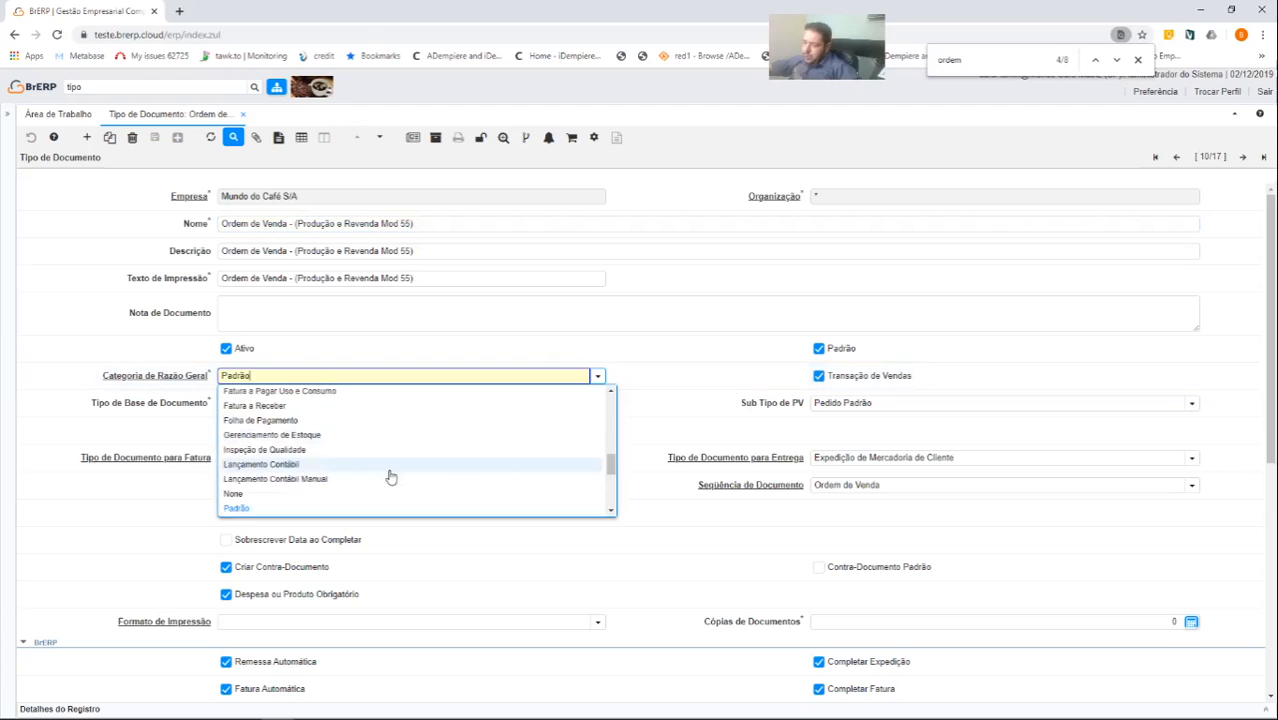
scroll(380, 465, "down", 5)
scroll(347, 445, "up", 10)
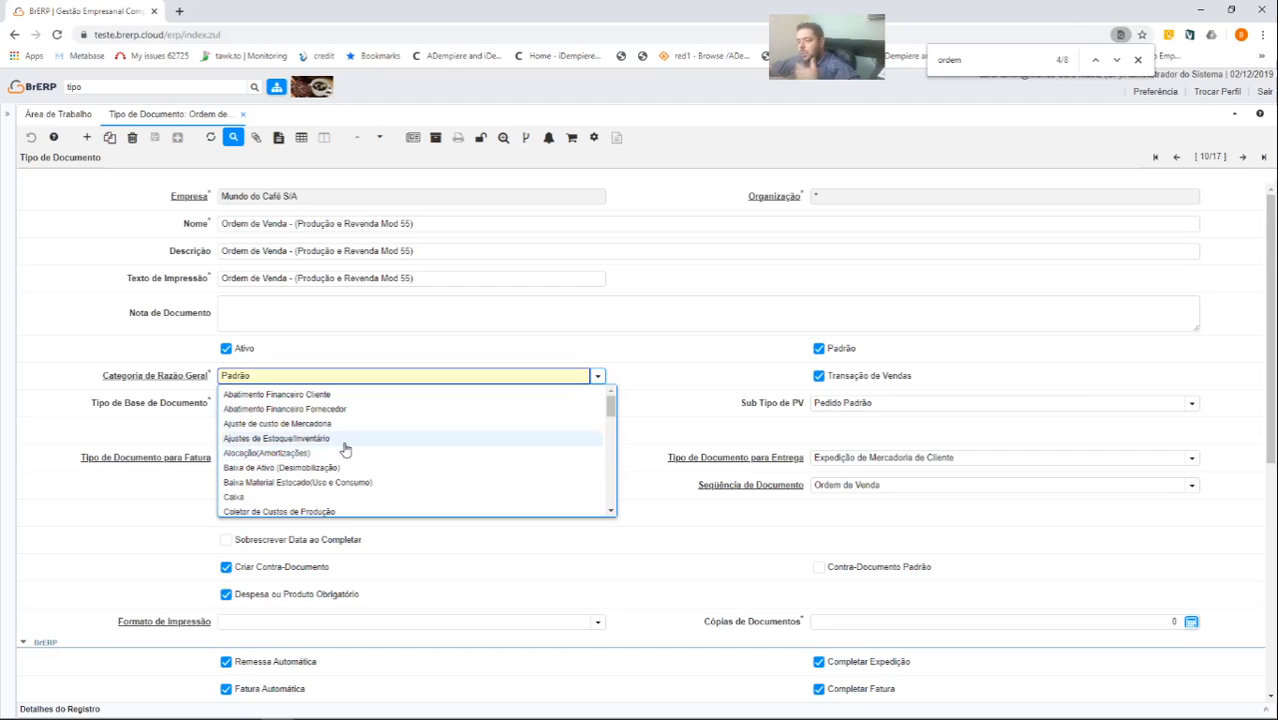
left_click(648, 324)
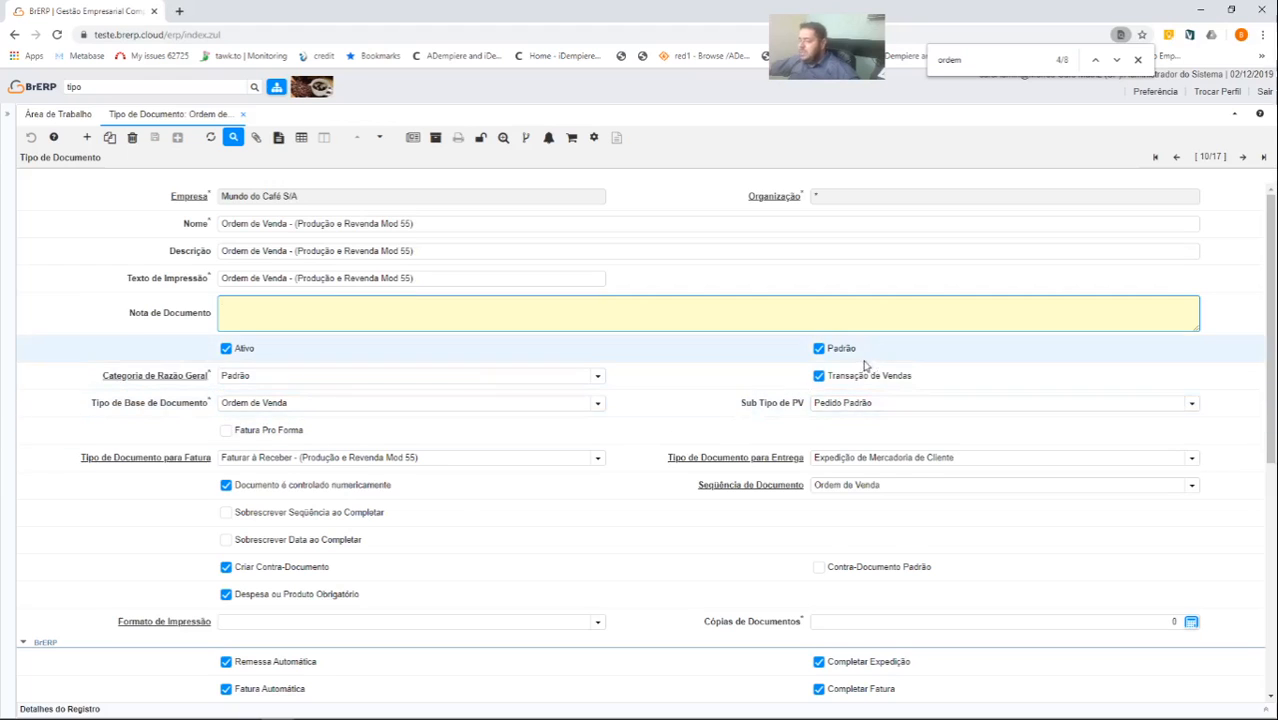
Step: Examine the Mod 55 document type's main settings and expand the CFOP detail section
scroll(228, 497, "down", 1)
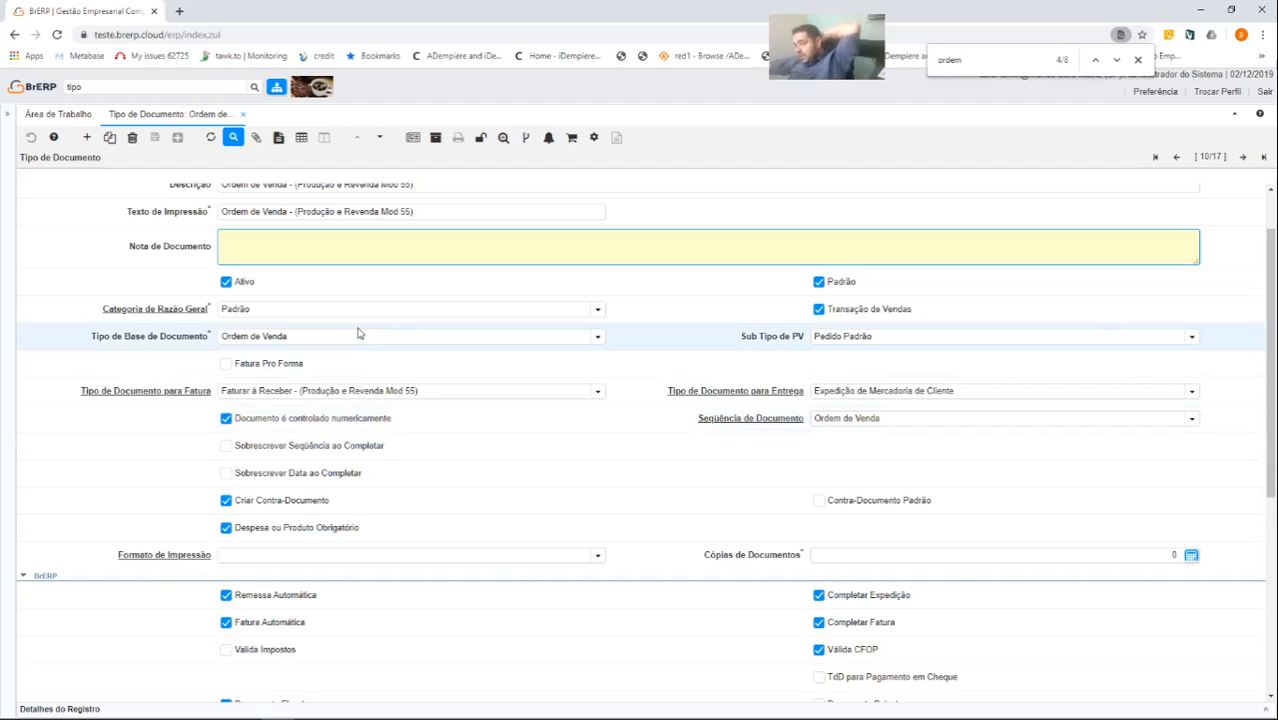
scroll(360, 327, "up", 1)
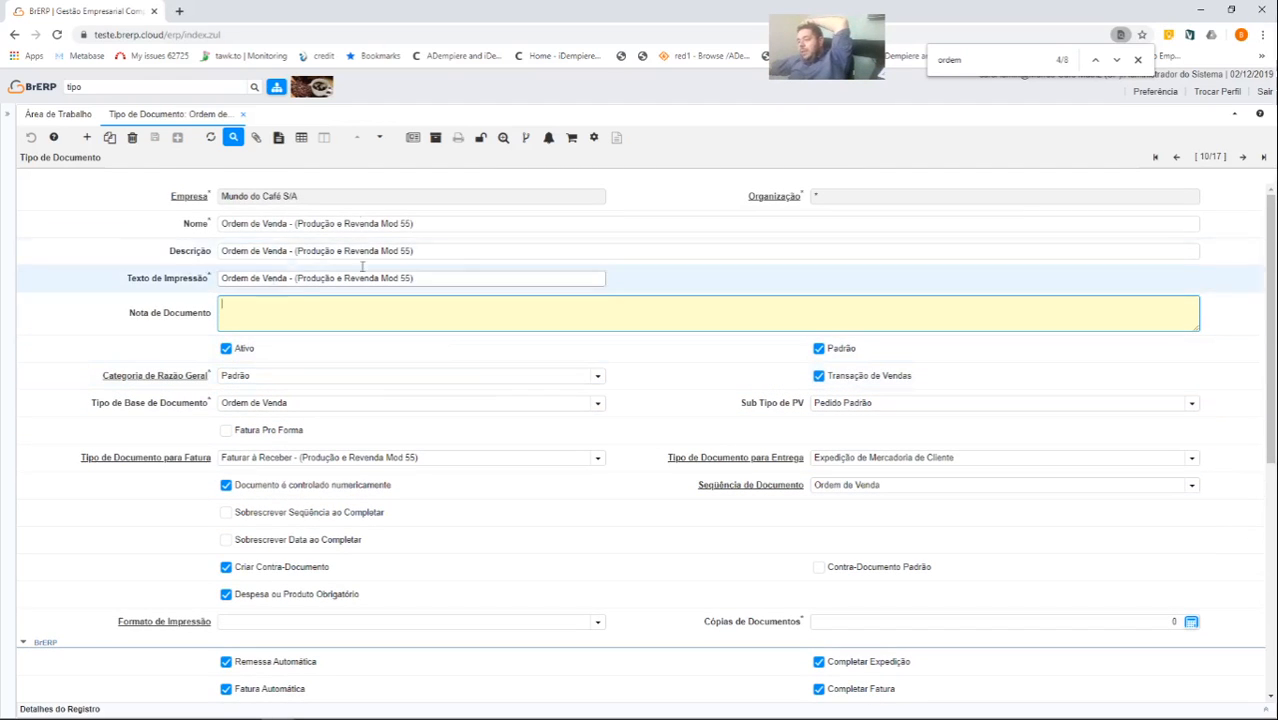
scroll(330, 320, "down", 2)
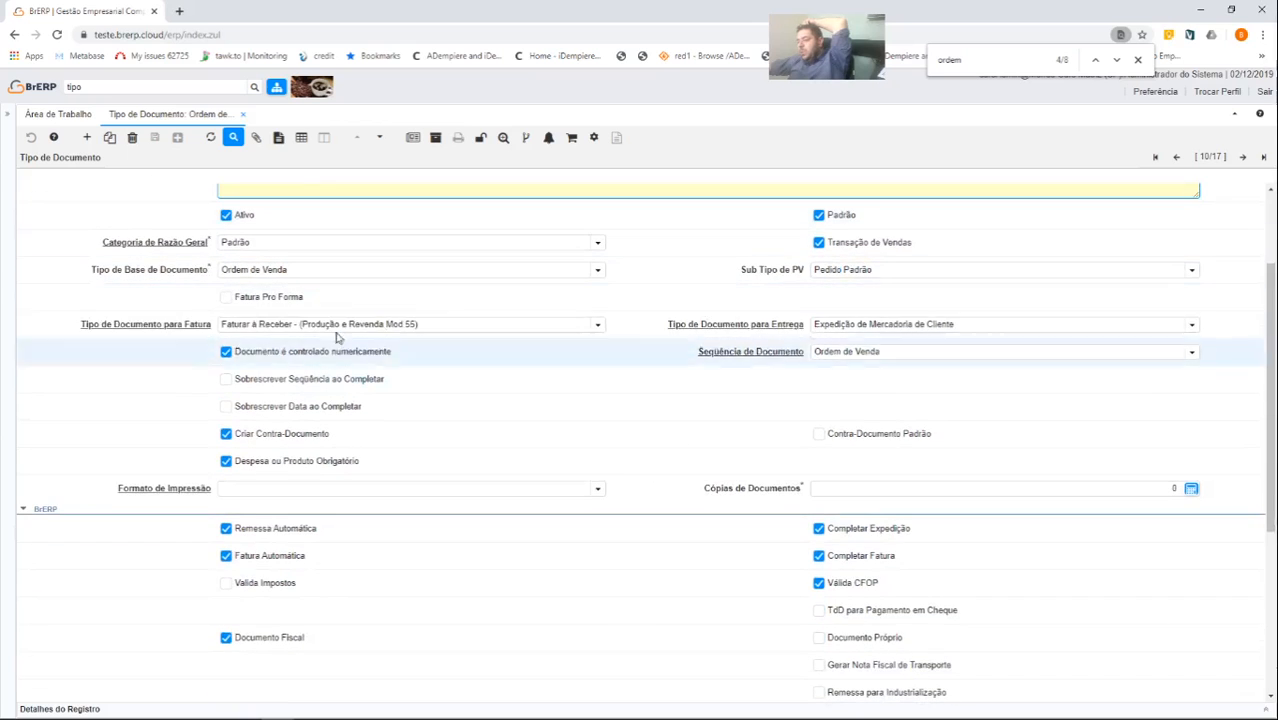
scroll(335, 321, "up", 1)
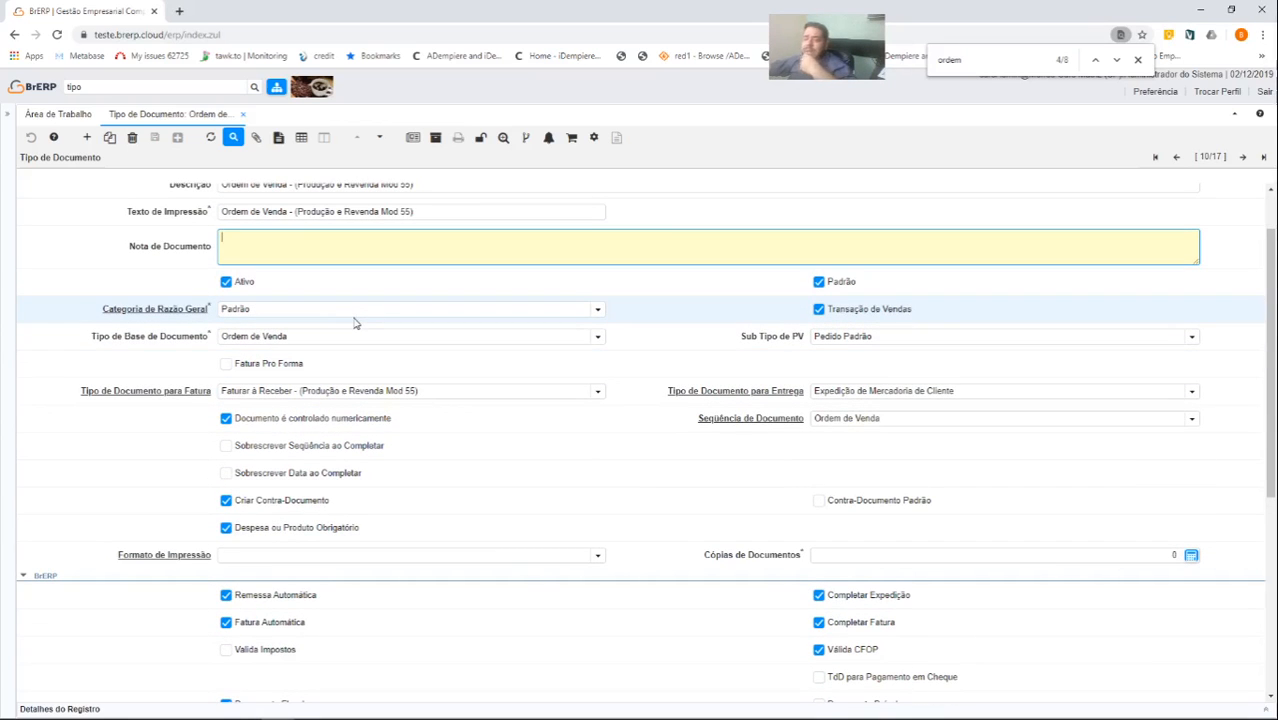
left_click(1033, 714)
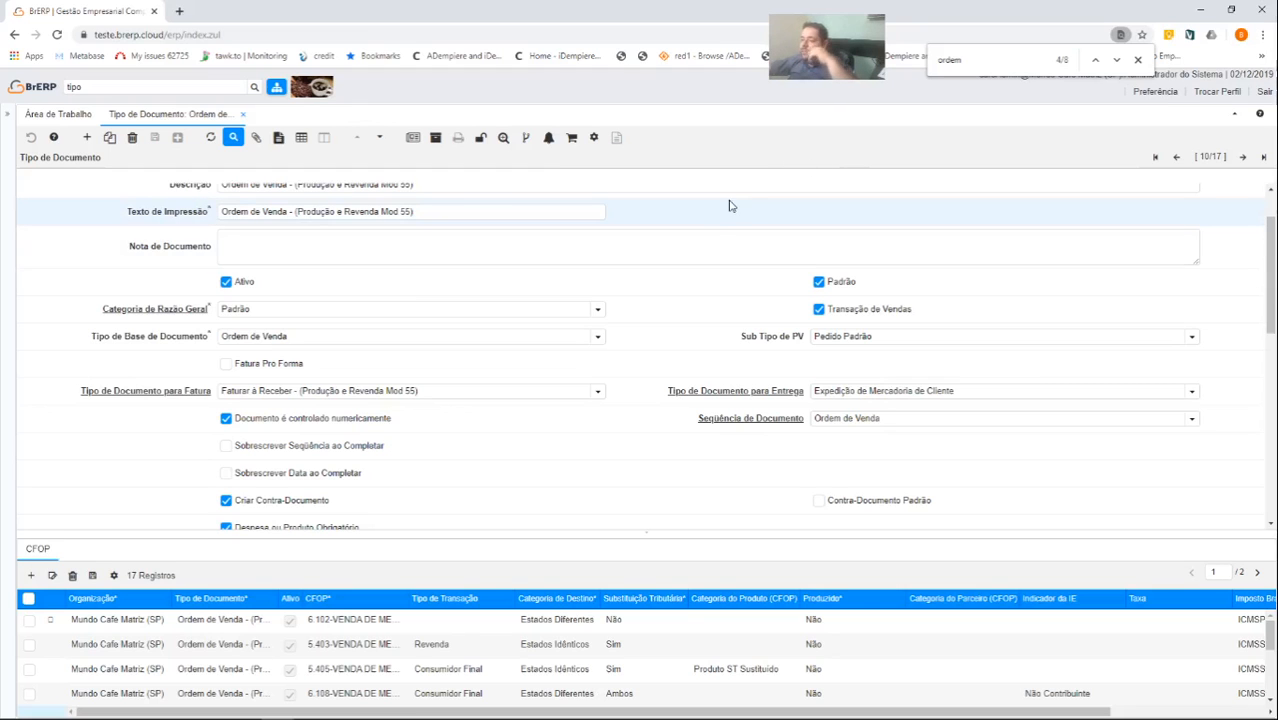
Step: Open the record linked in Seqüência de Documento, examine its numbering settings, and close it again
scroll(640, 215, "down", 1)
scroll(593, 237, "down", 1)
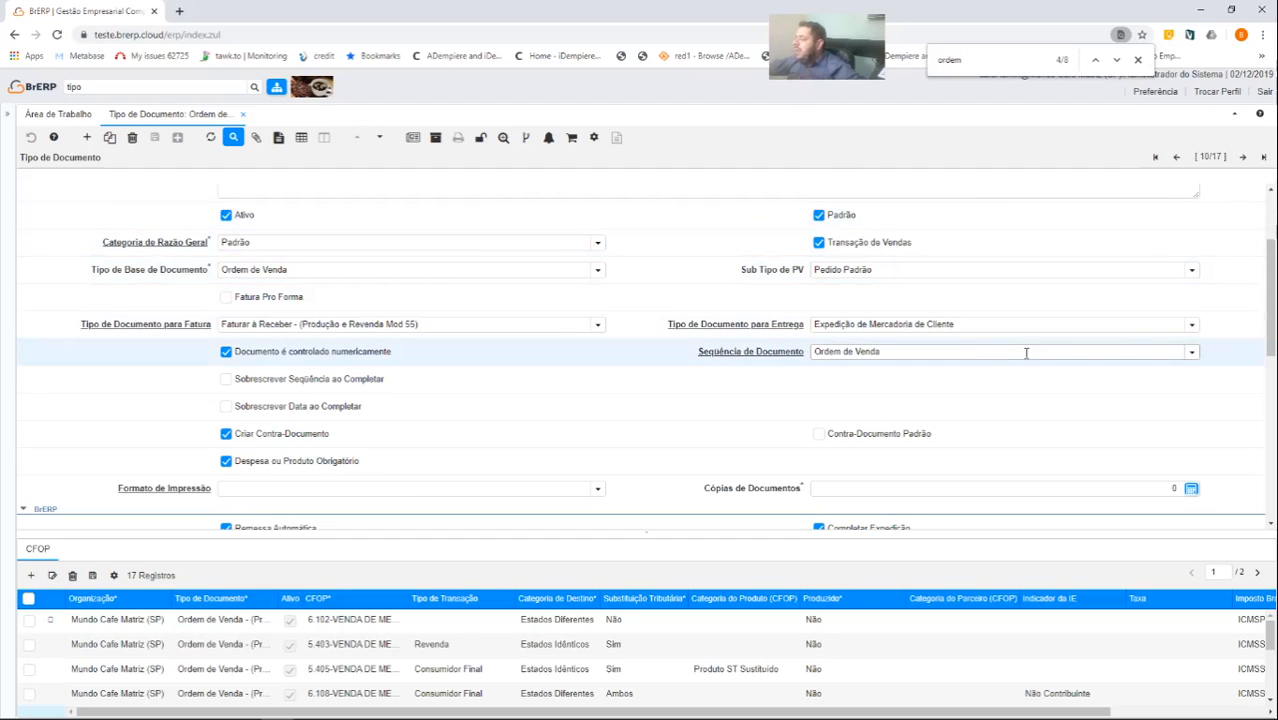
left_click(734, 357)
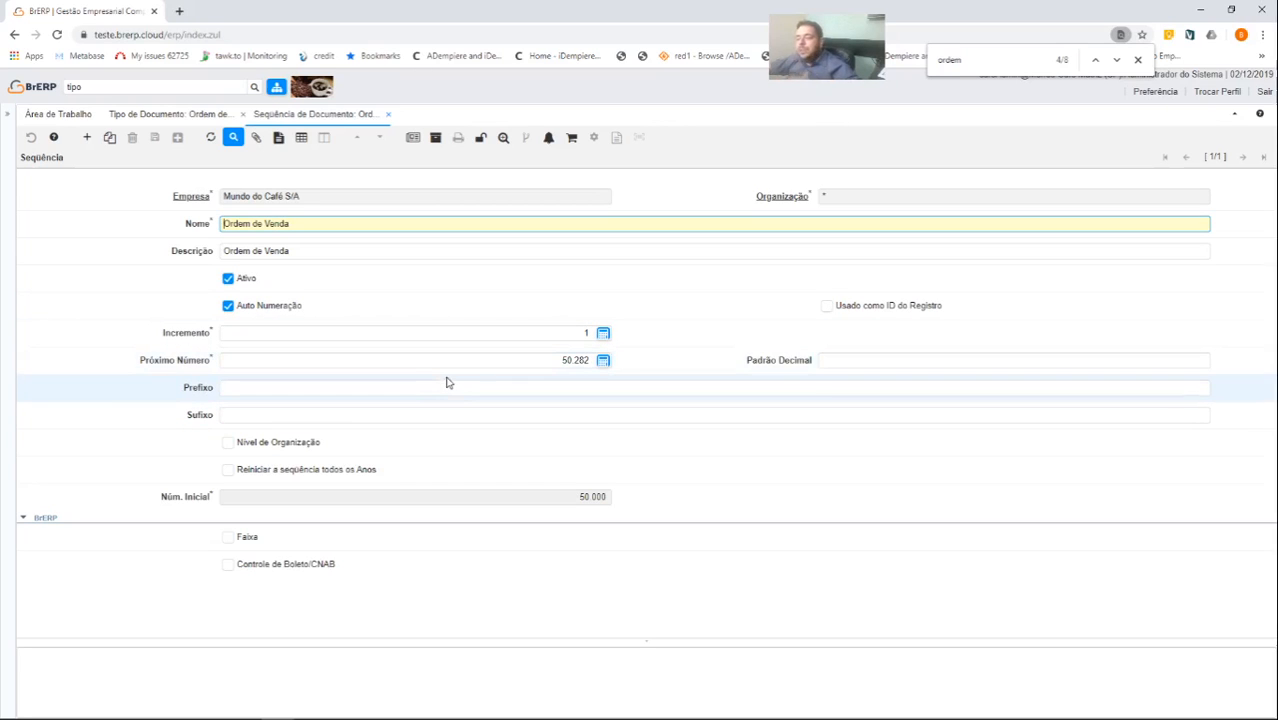
left_click(388, 117)
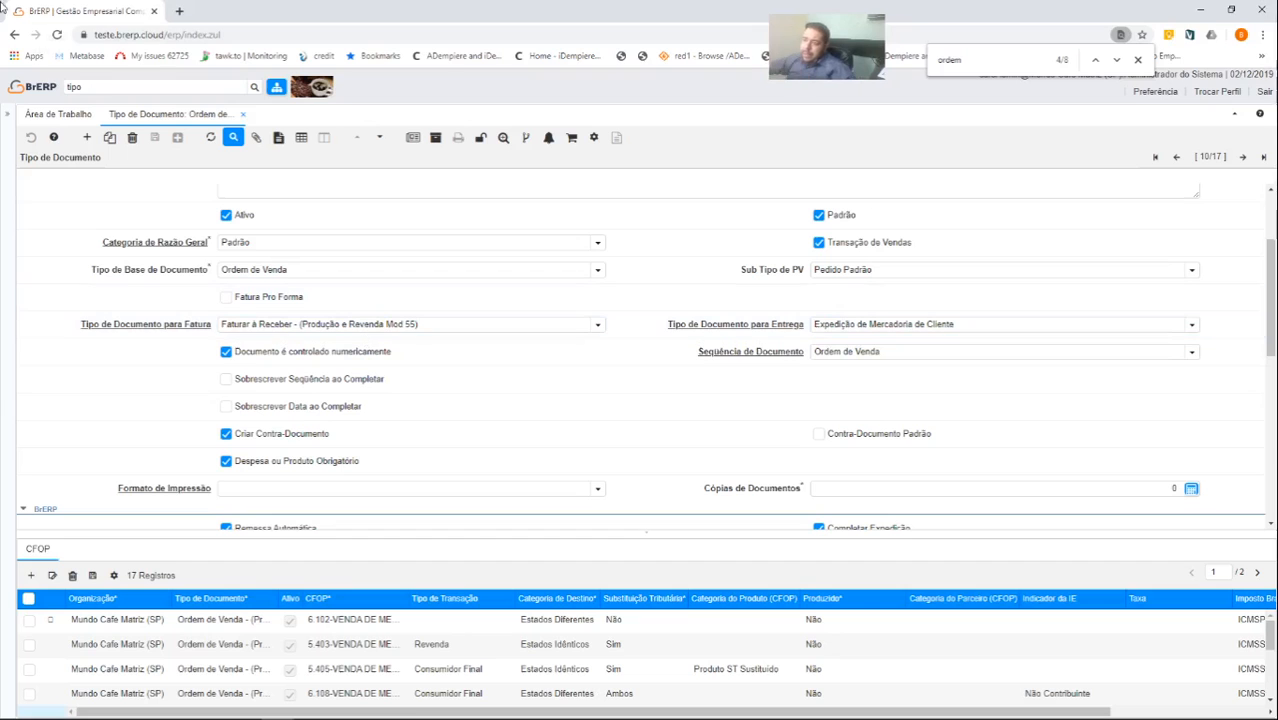
Step: Open the Ordem de Venda window and save a new order with Referência do Pedido cxxxx and Tipo de Transação Consumidor Final
double_click(107, 86)
type("ordem")
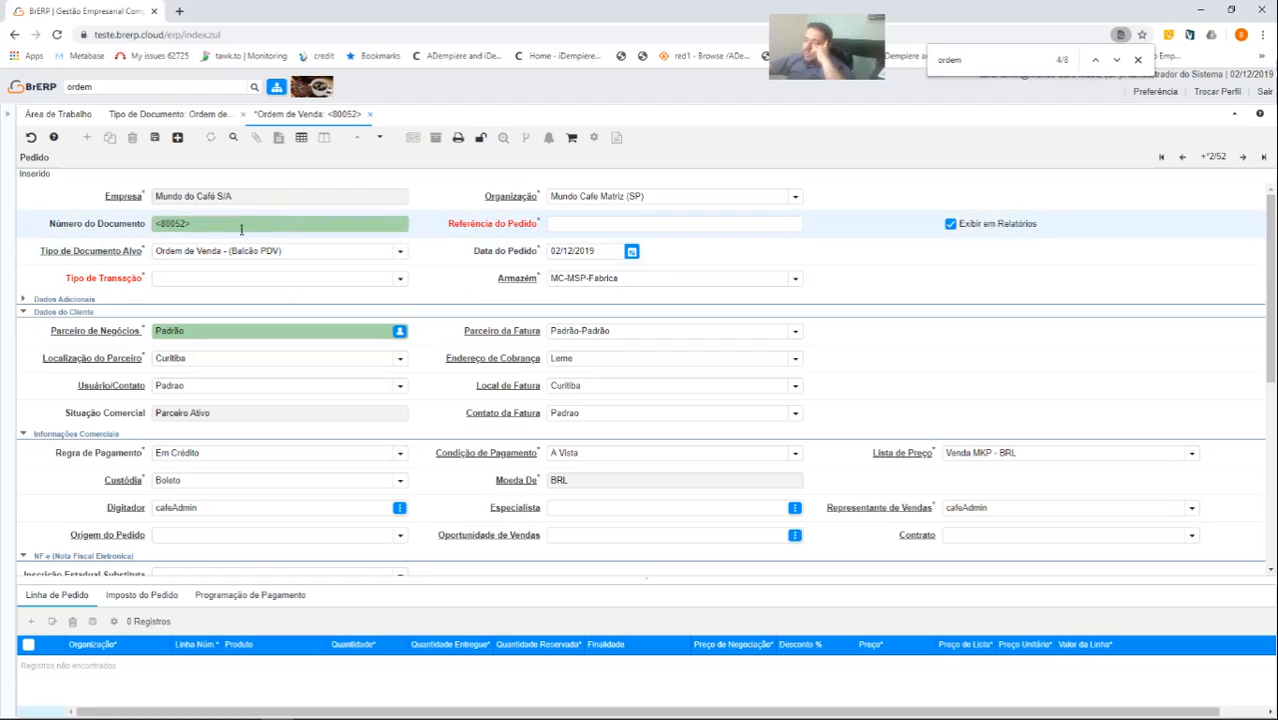
left_click(607, 222)
type("cxxxx")
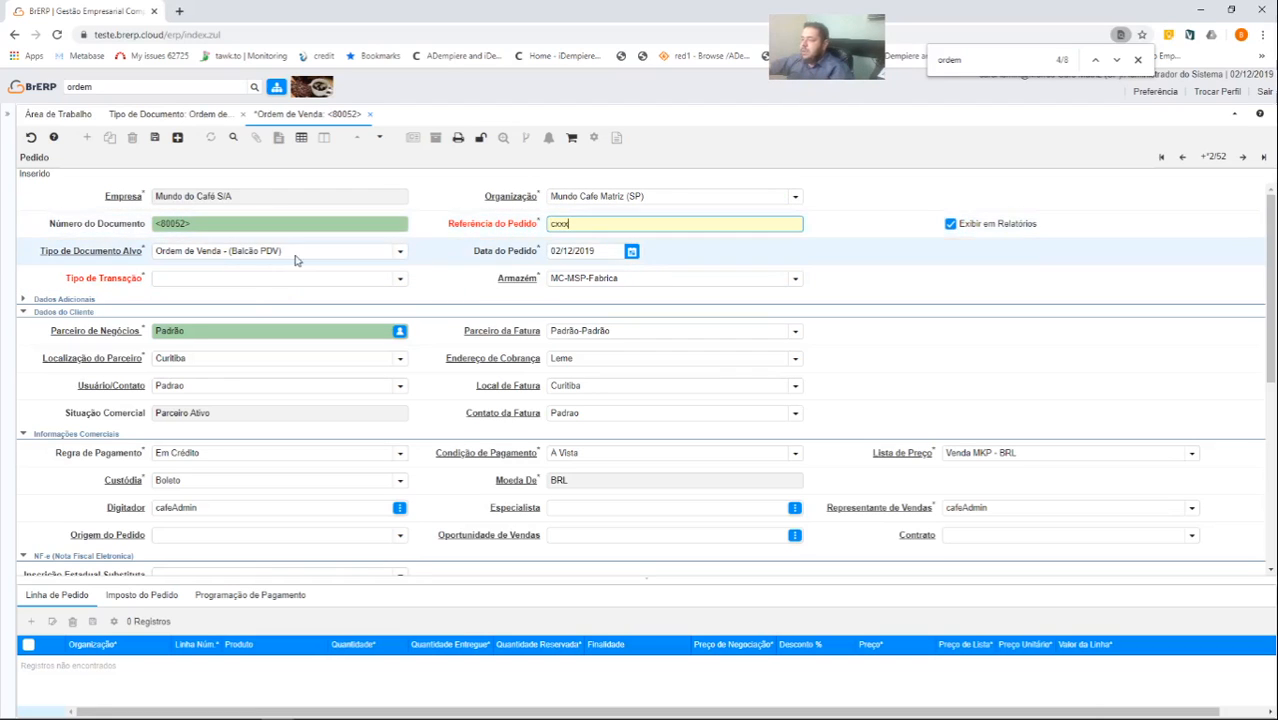
left_click(222, 278)
left_click(220, 298)
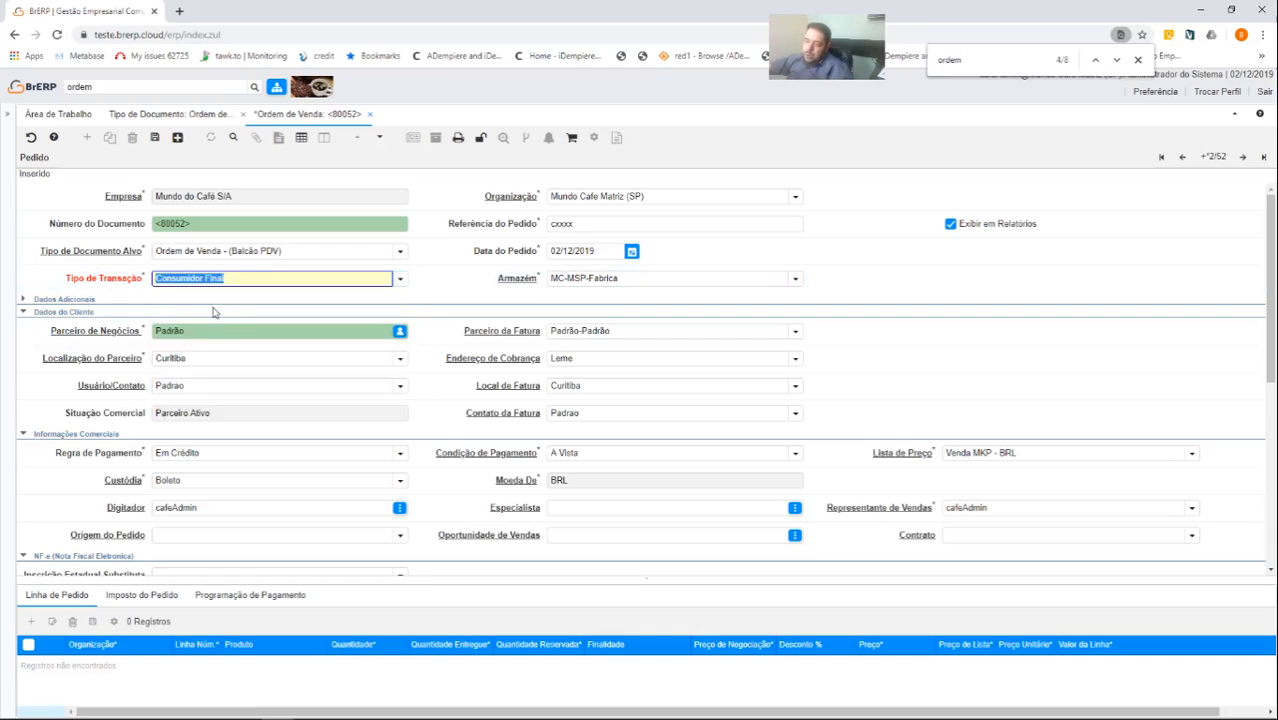
left_click(157, 140)
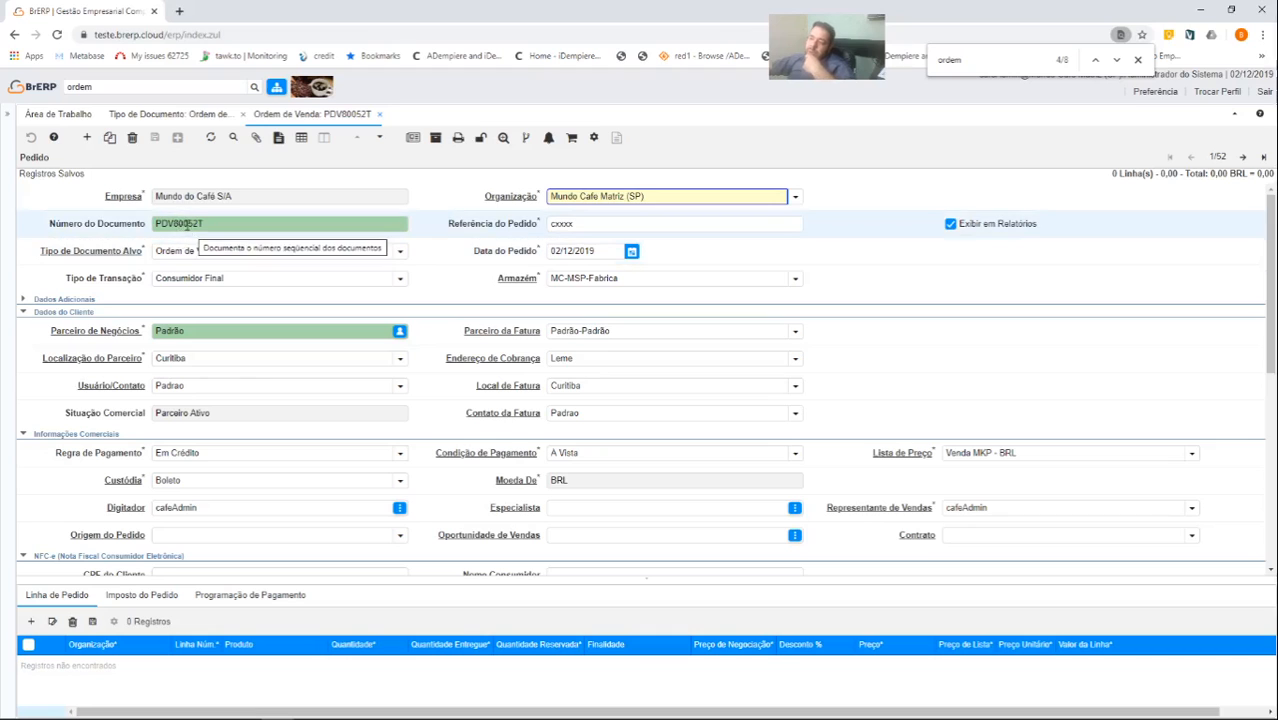
Step: Return to the Tipo de Documento window and review the Mod 55 type's settings down to the Contra-Documento options
left_click(177, 112)
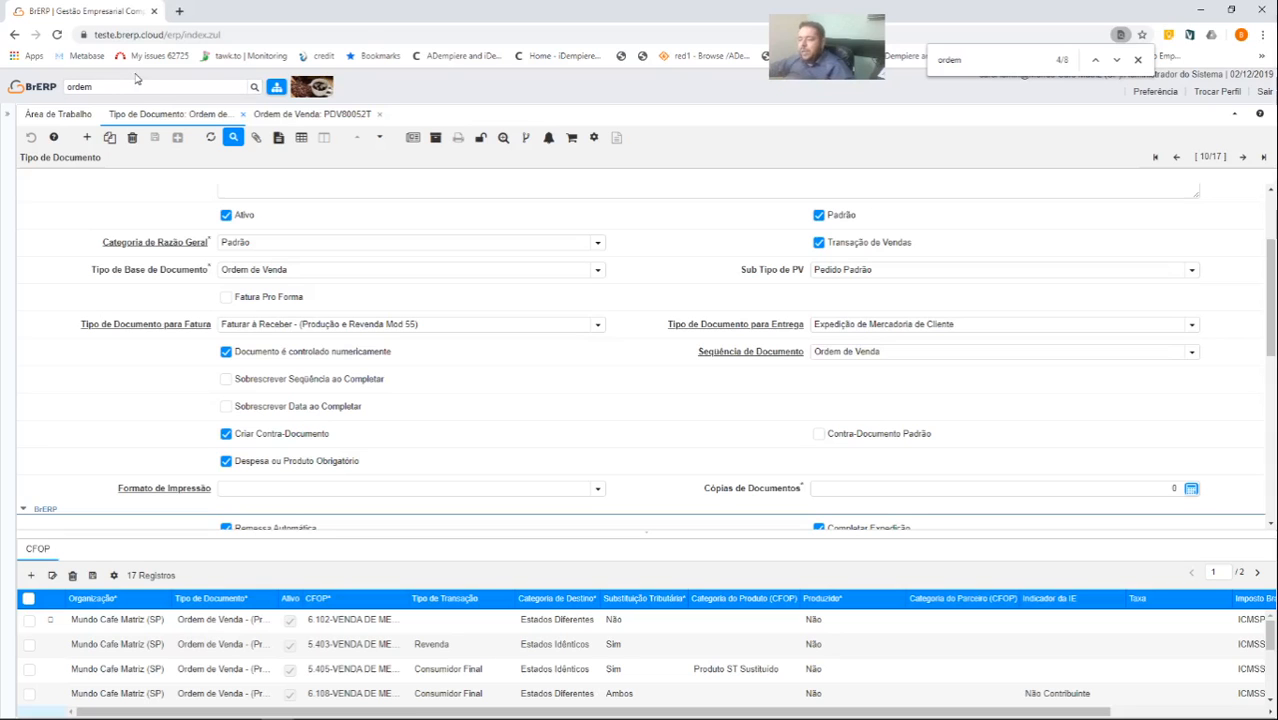
scroll(307, 268, "up", 3)
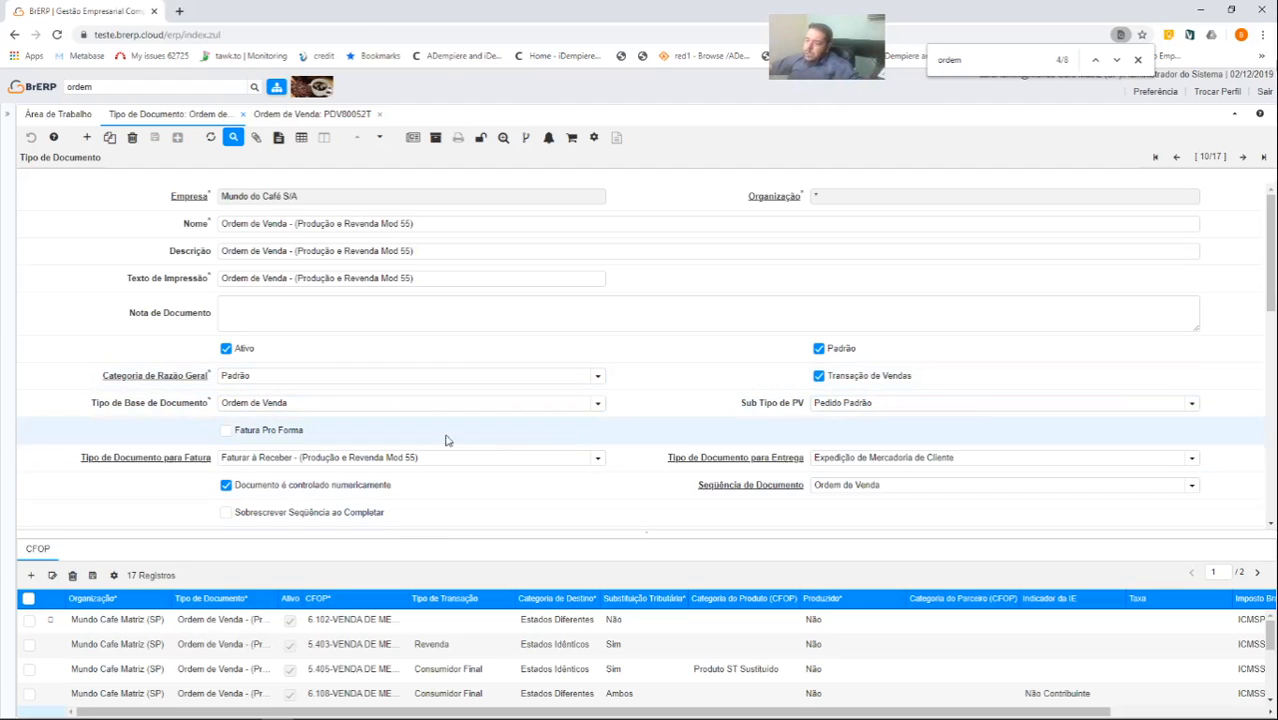
scroll(456, 252, "down", 3)
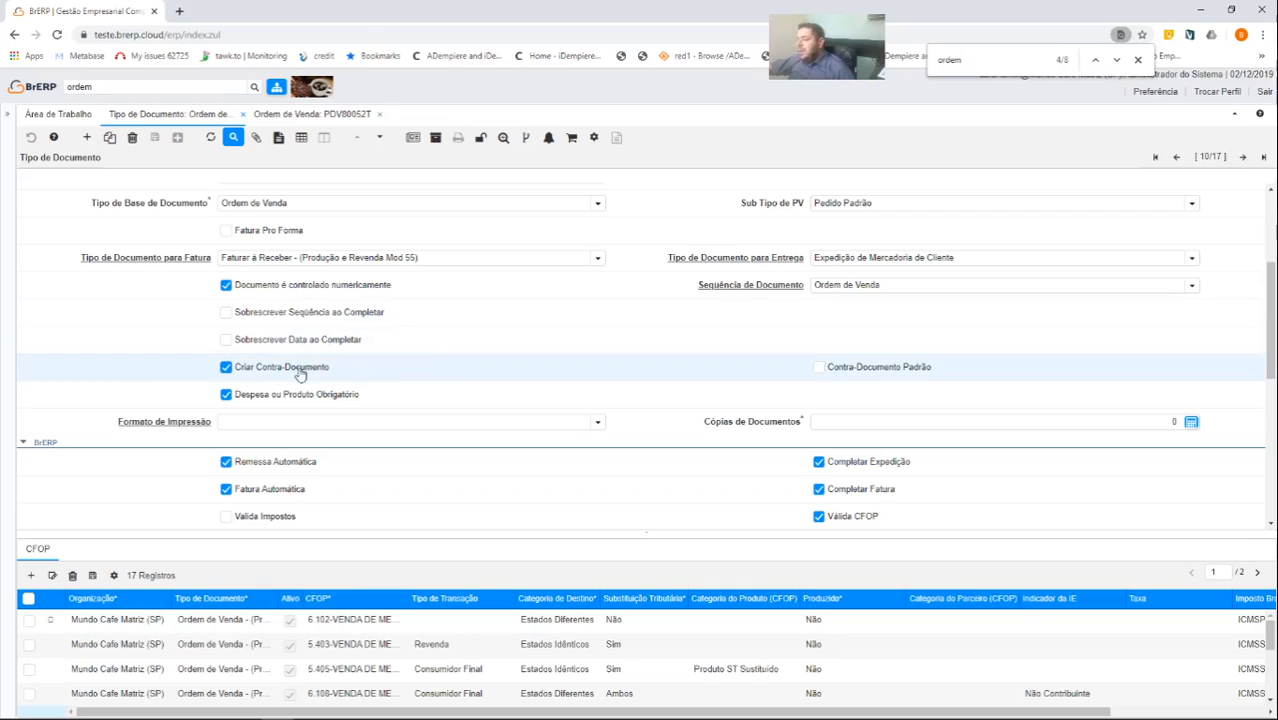
Step: Try switching Contra-Documento Padrão and Criar Contra-Documento on and off, leaving only Criar Contra-Documento enabled
left_click(820, 367)
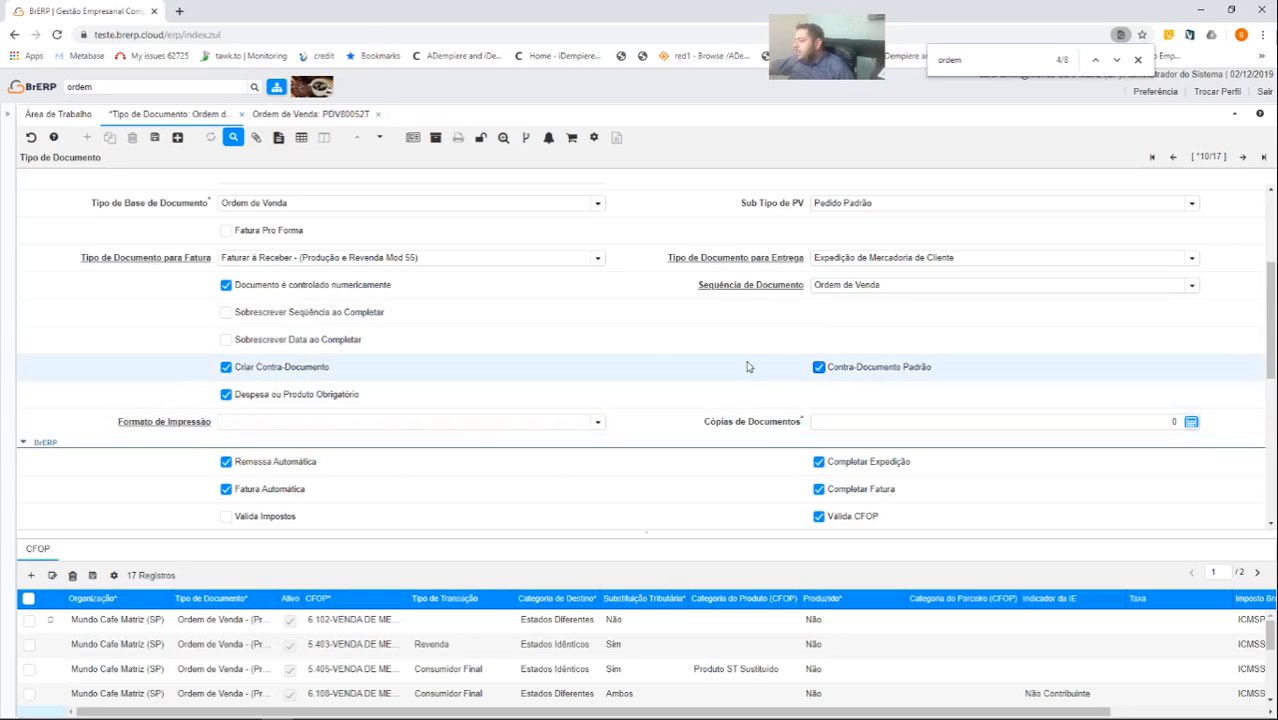
left_click(818, 369)
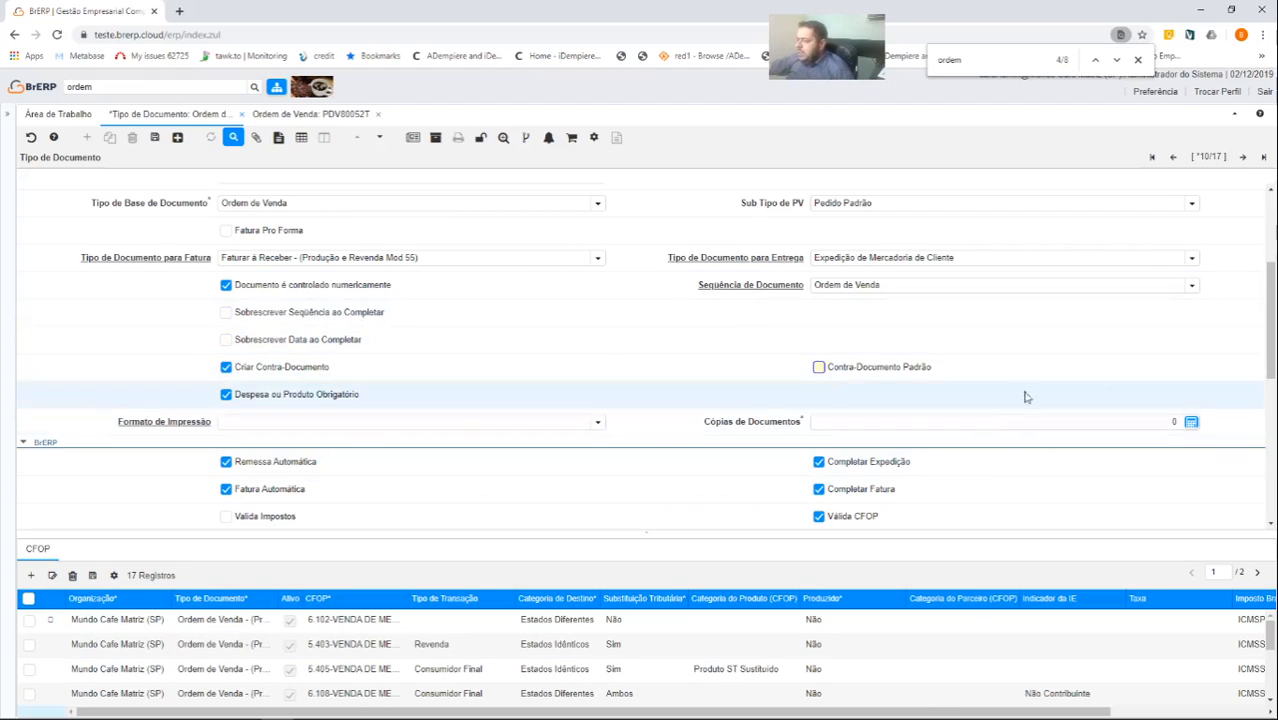
left_click(253, 370)
left_click(820, 367)
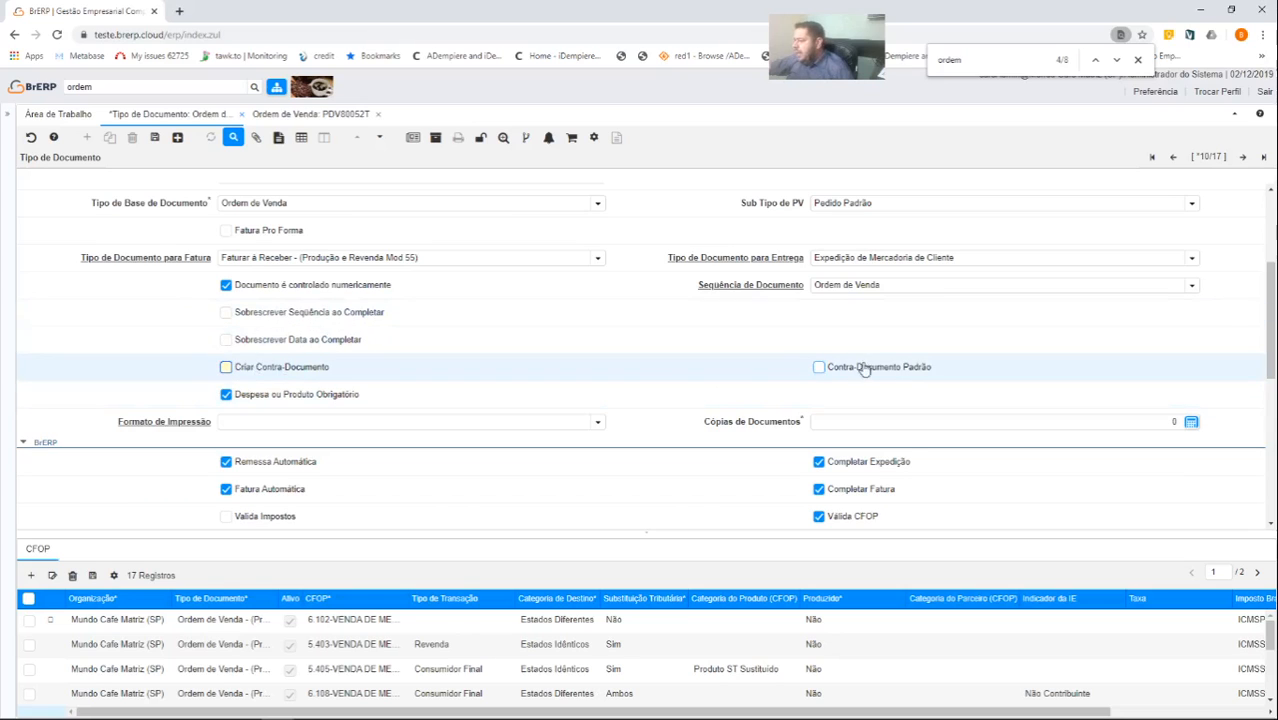
left_click(302, 372)
left_click(818, 368)
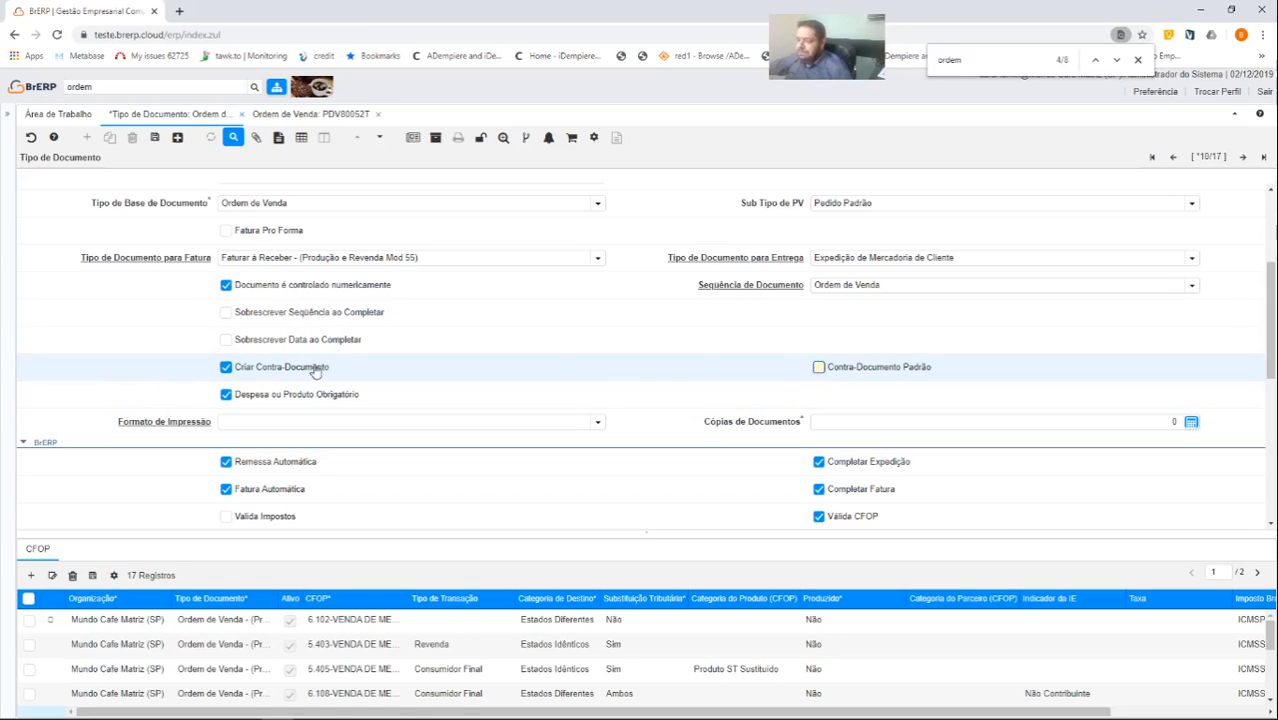
Step: Disable Completar Expedição in the BrERP section of the Mod 55 document type and save the record
scroll(312, 378, "down", 2)
scroll(370, 350, "up", 2)
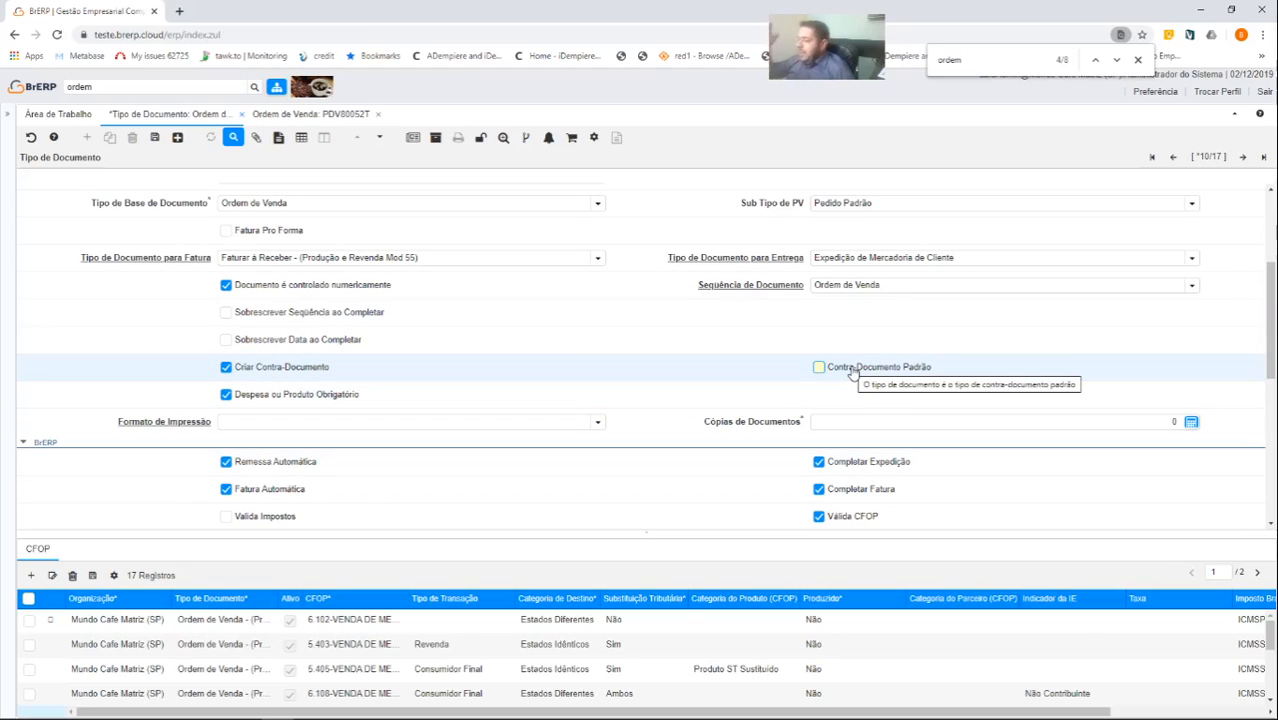
scroll(293, 374, "down", 2)
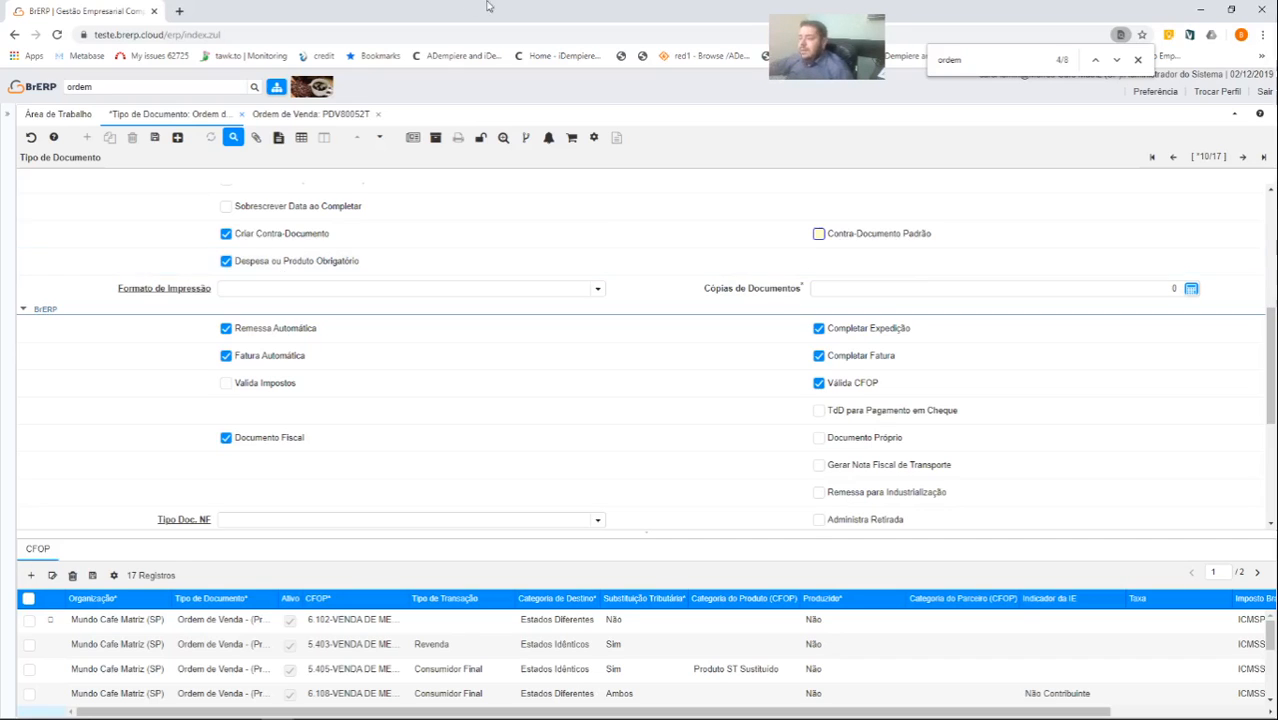
mouse_move(287, 336)
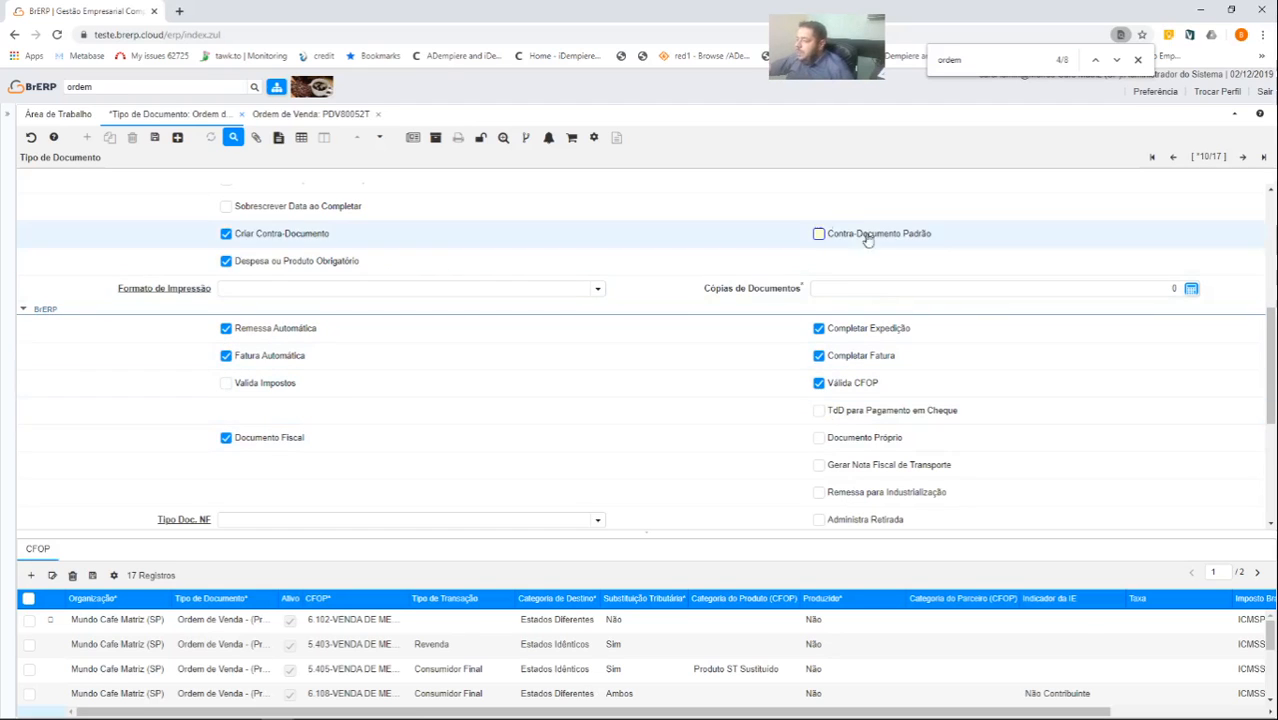
left_click(819, 330)
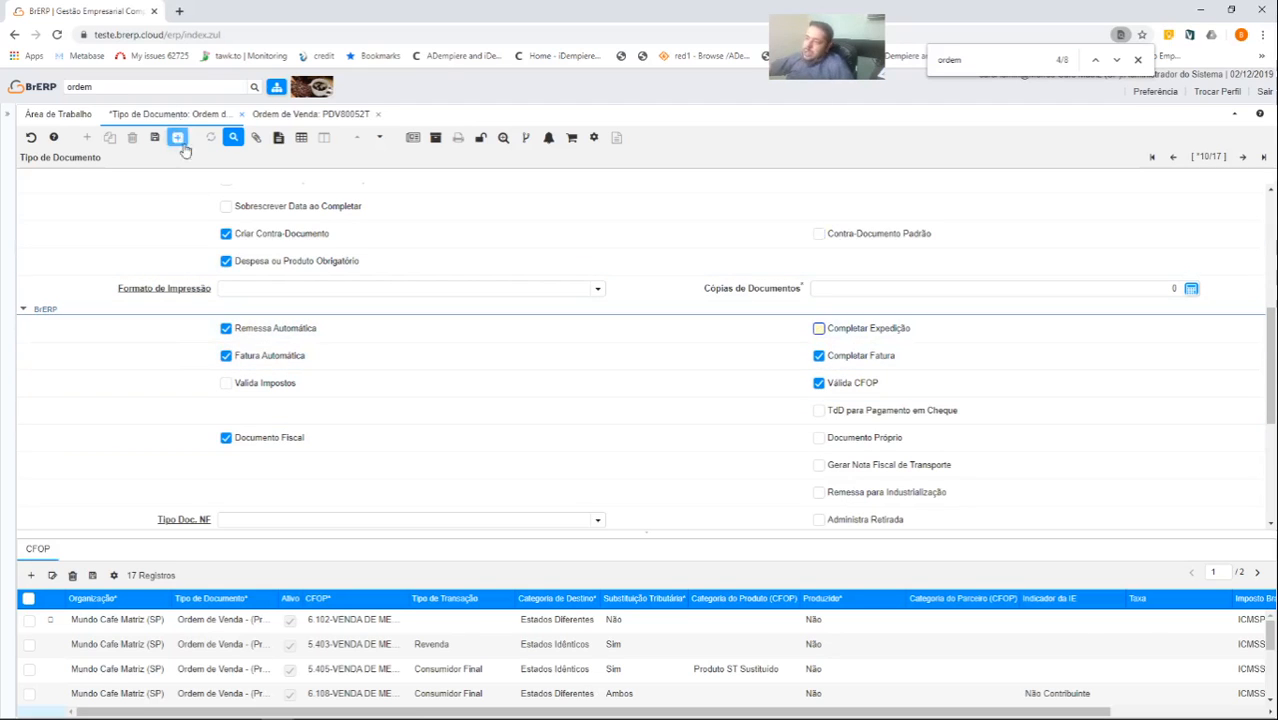
left_click(154, 137)
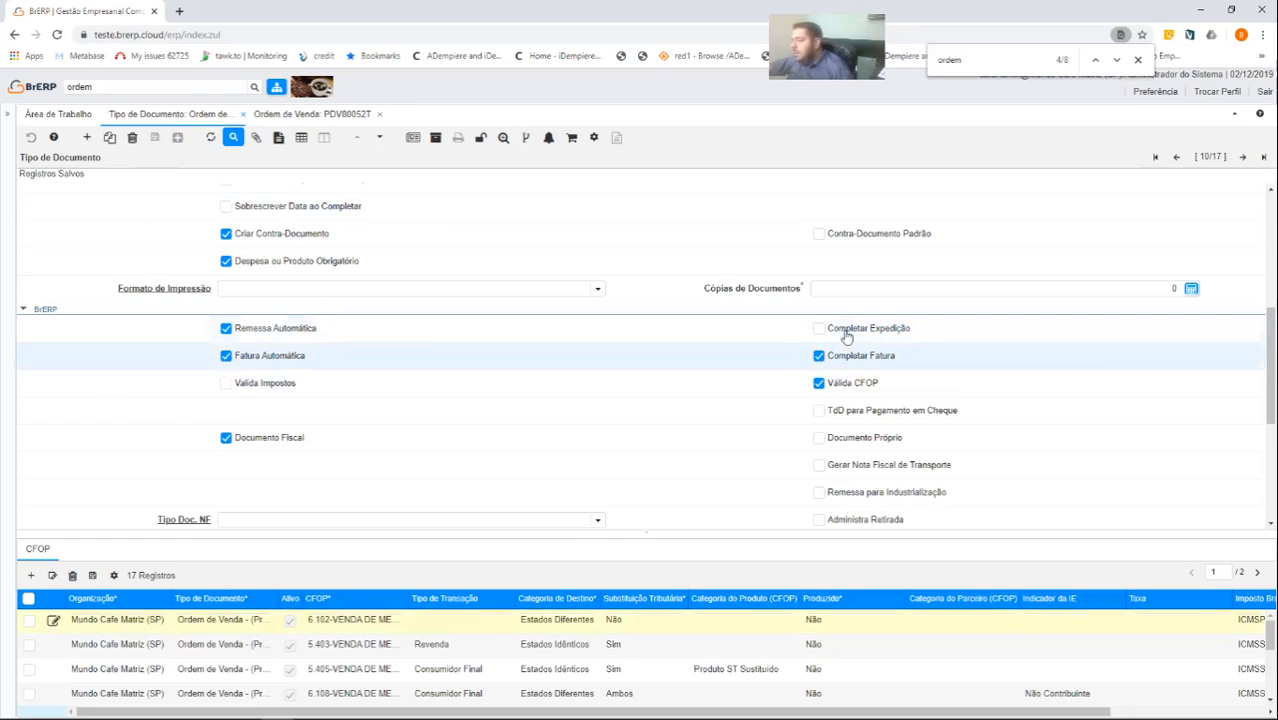
Step: Disable Remessa Automática for the Mod 55 document type and save the record
scroll(363, 338, "down", 5)
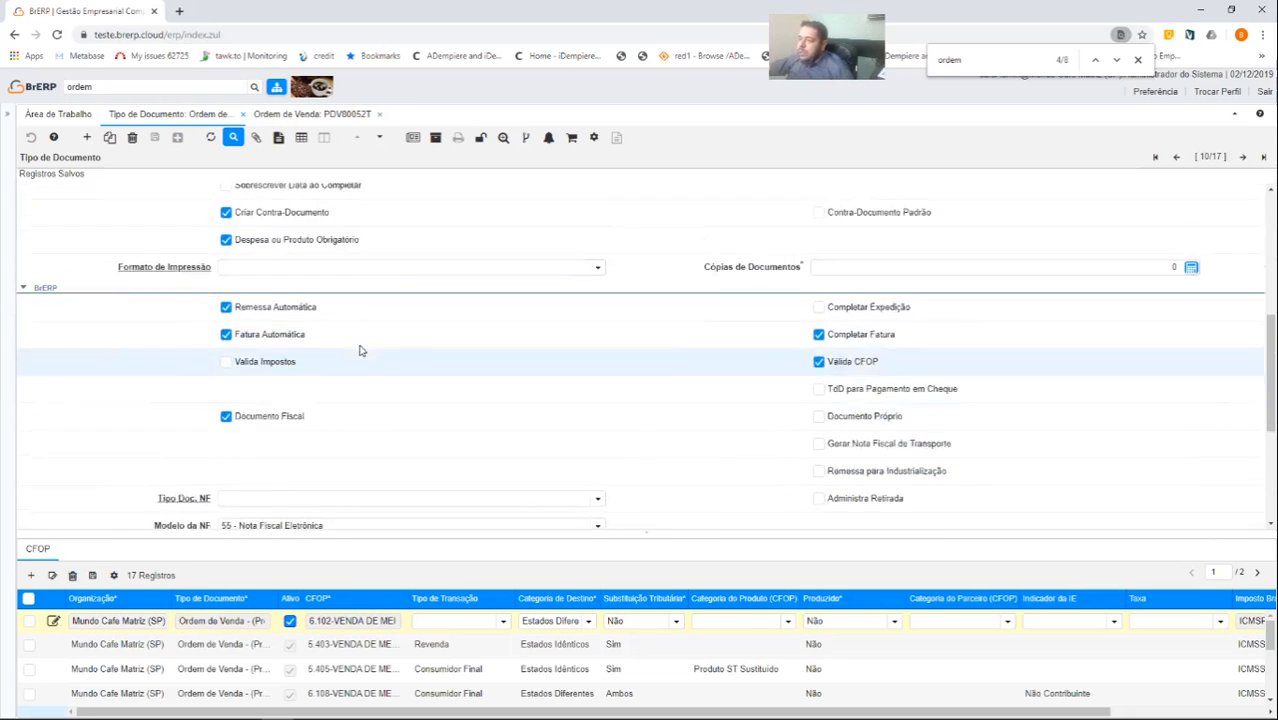
scroll(359, 348, "up", 1)
left_click(233, 334)
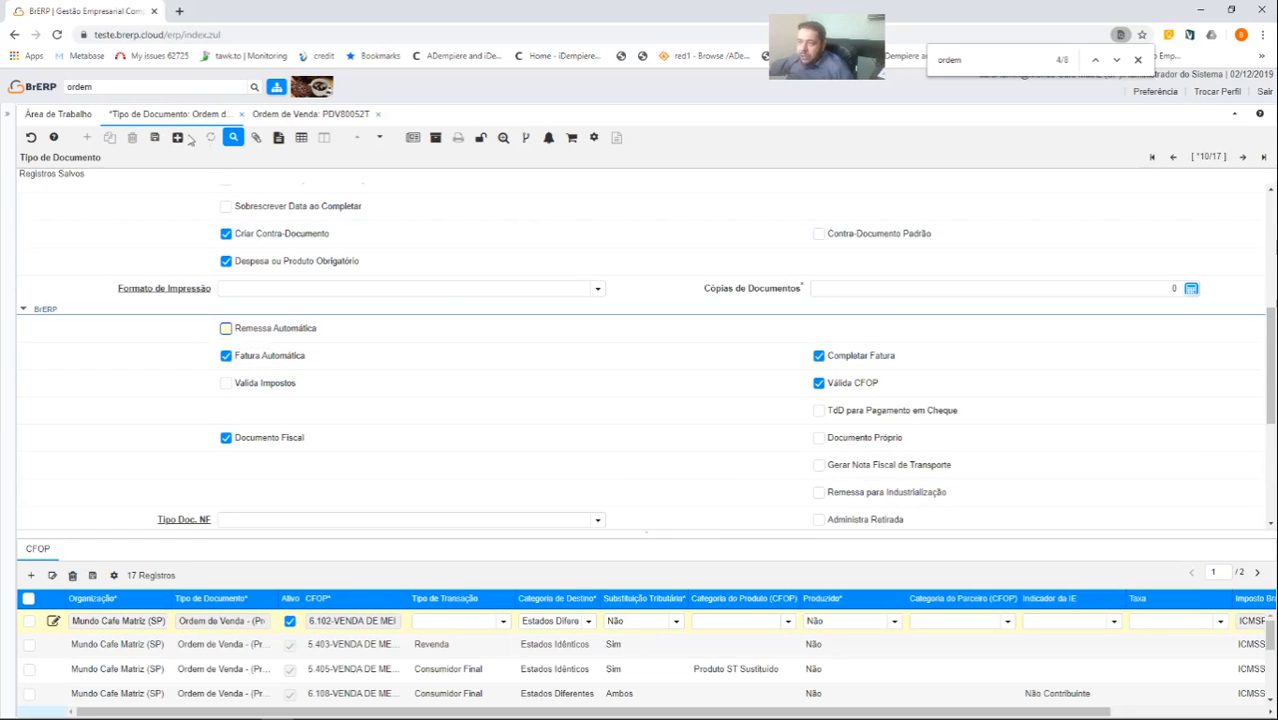
left_click(156, 141)
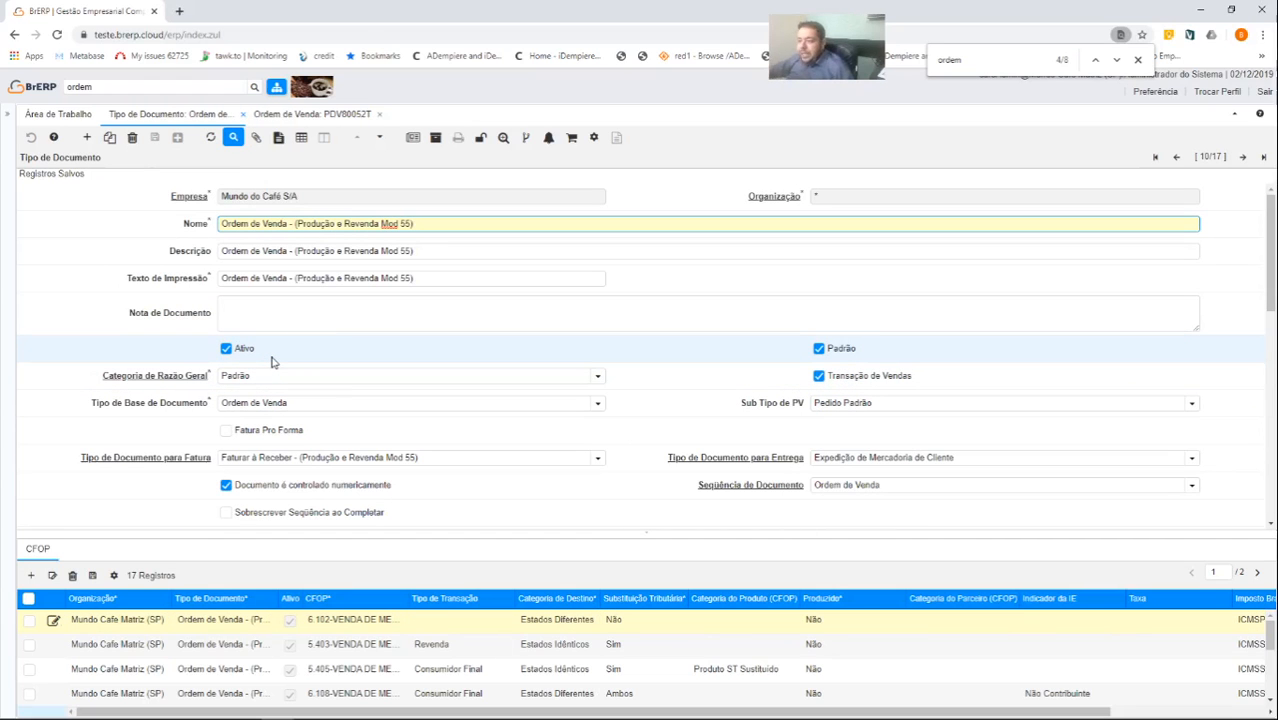
Step: Disable Válida CFOP in the BrERP section of the Mod 55 document type
scroll(285, 372, "down", 3)
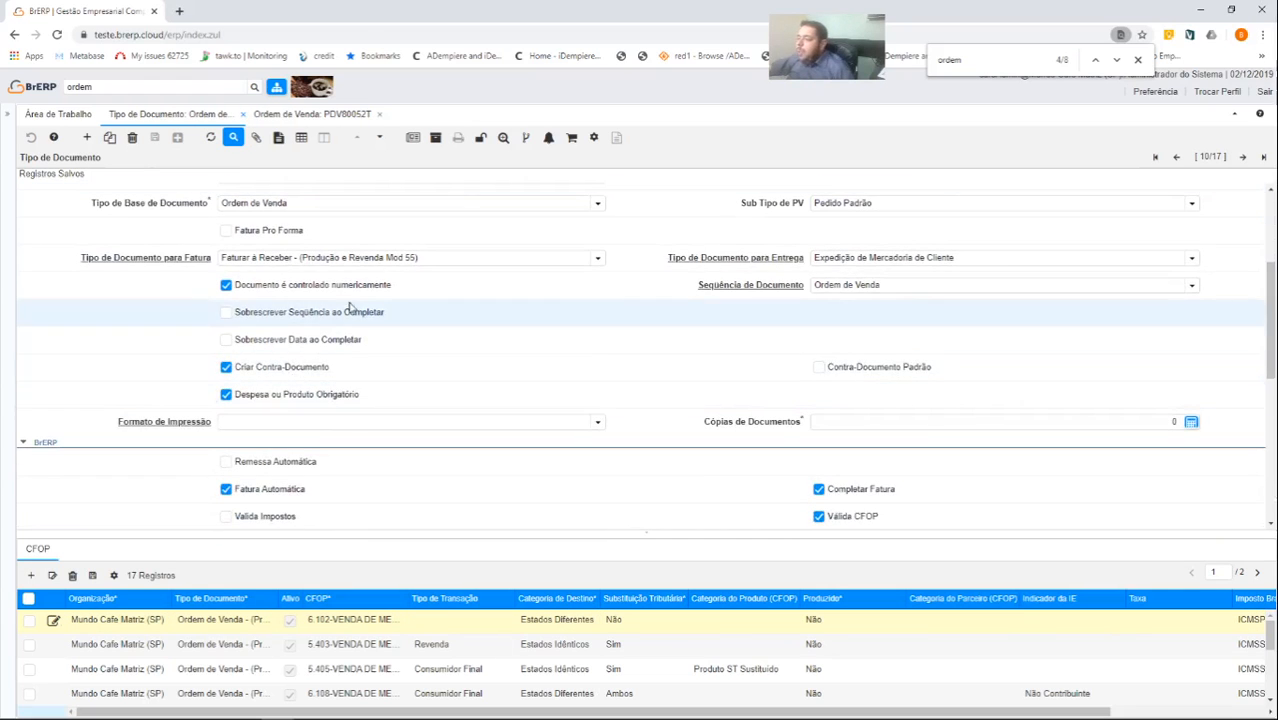
scroll(571, 400, "down", 3)
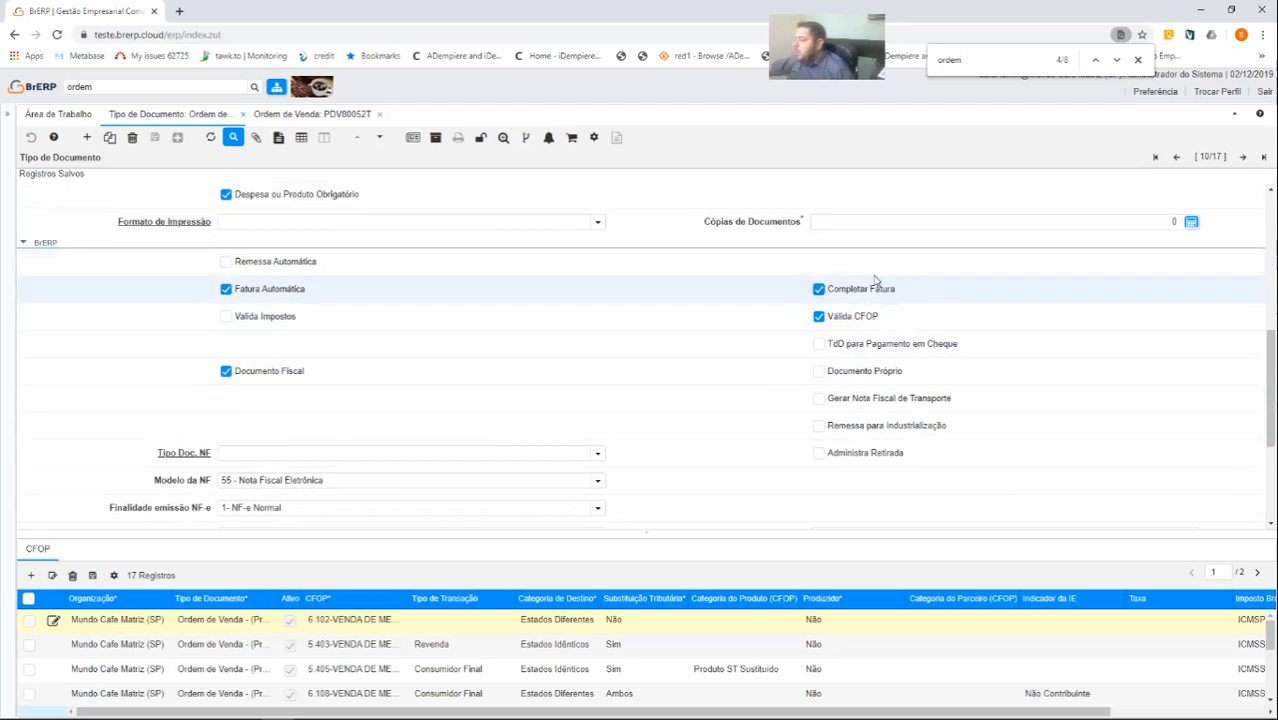
mouse_move(859, 297)
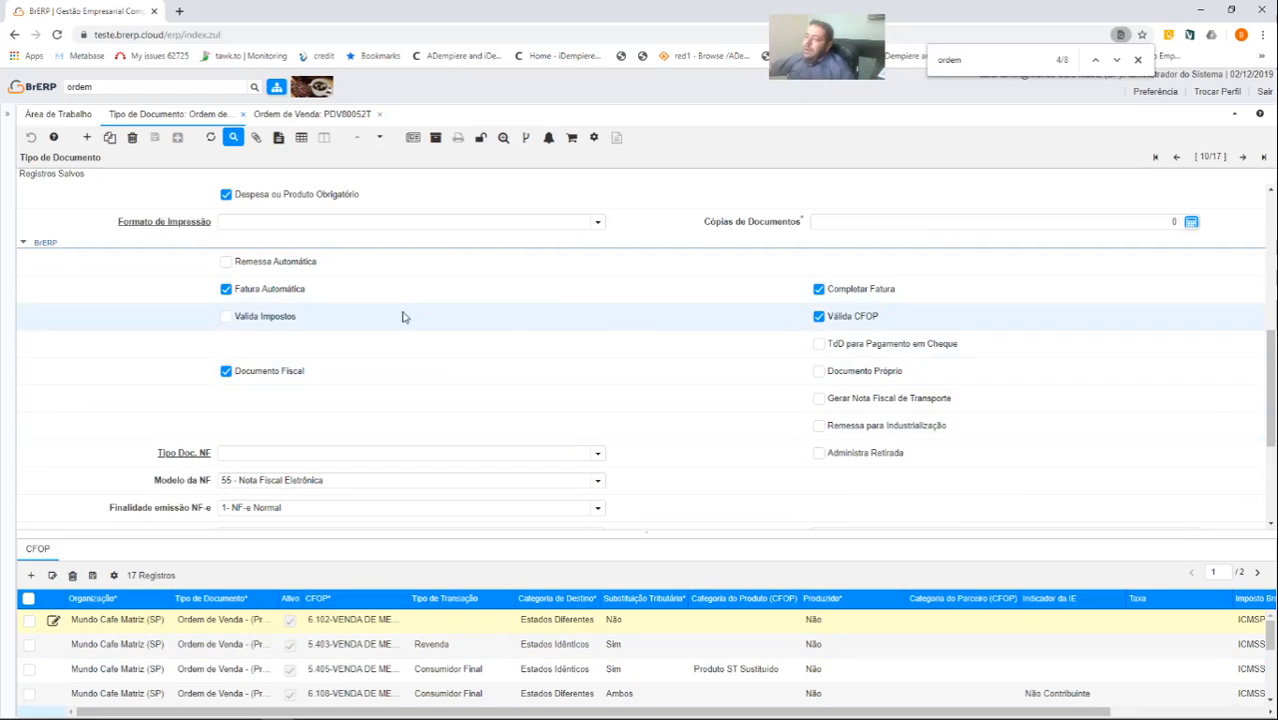
left_click(819, 316)
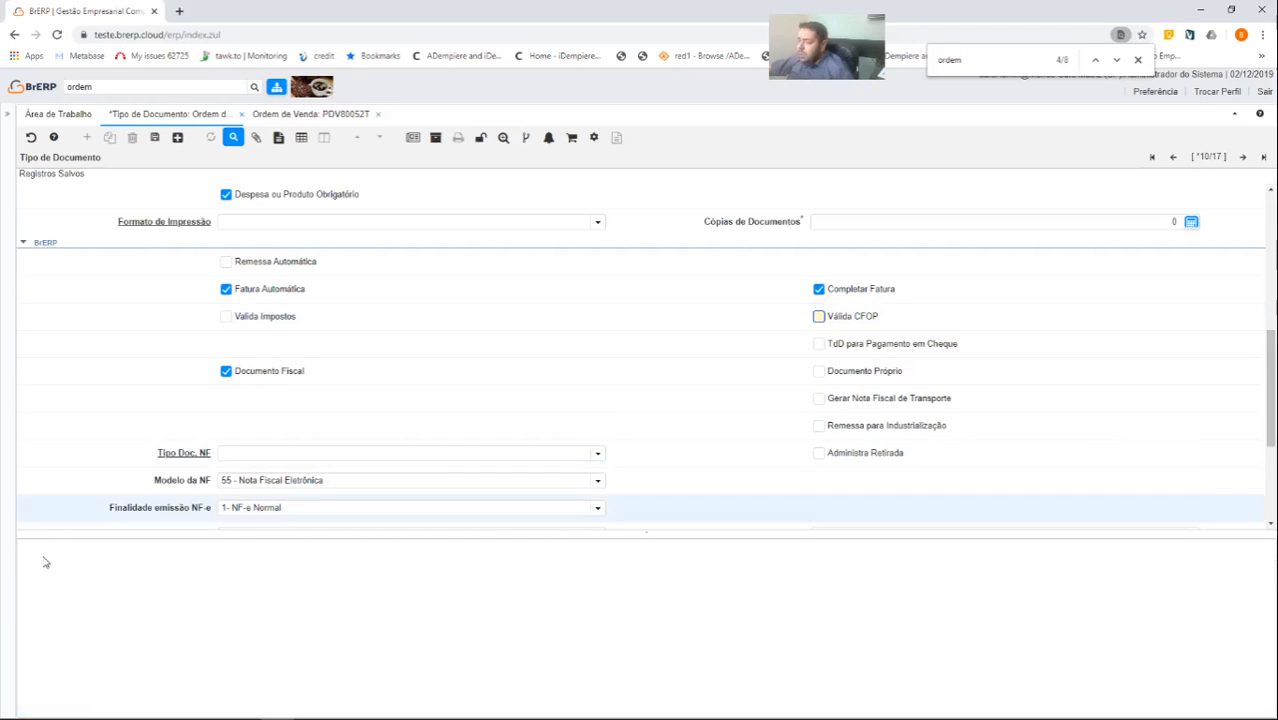
Step: Re-enable Válida CFOP for the Mod 55 document type and review the remaining checkboxes of the BrERP section
left_click(831, 322)
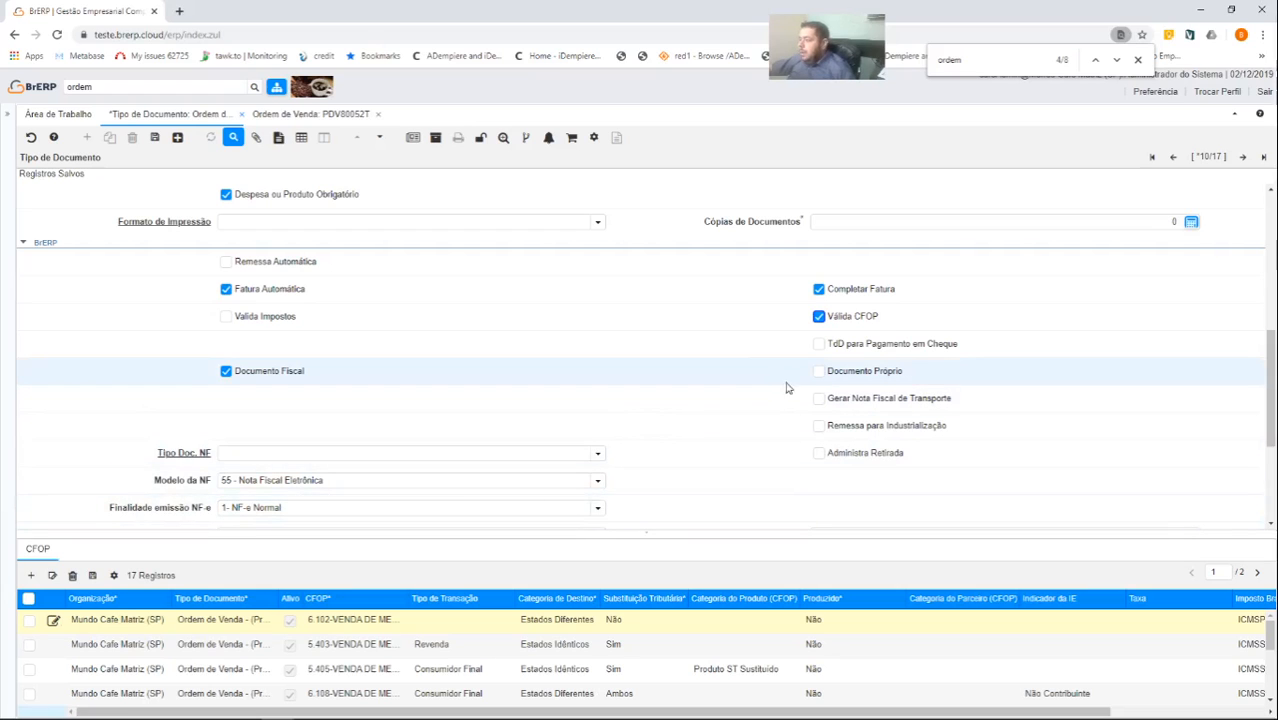
scroll(760, 381, "down", 1)
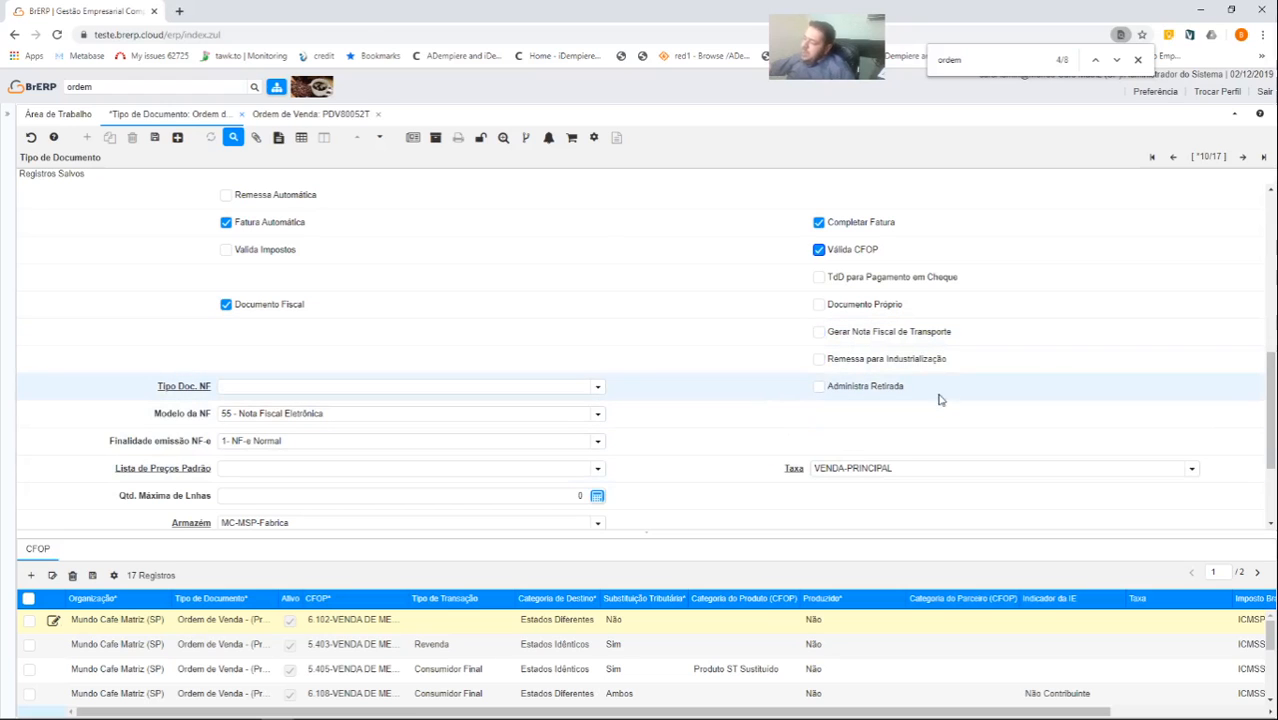
scroll(522, 357, "down", 1)
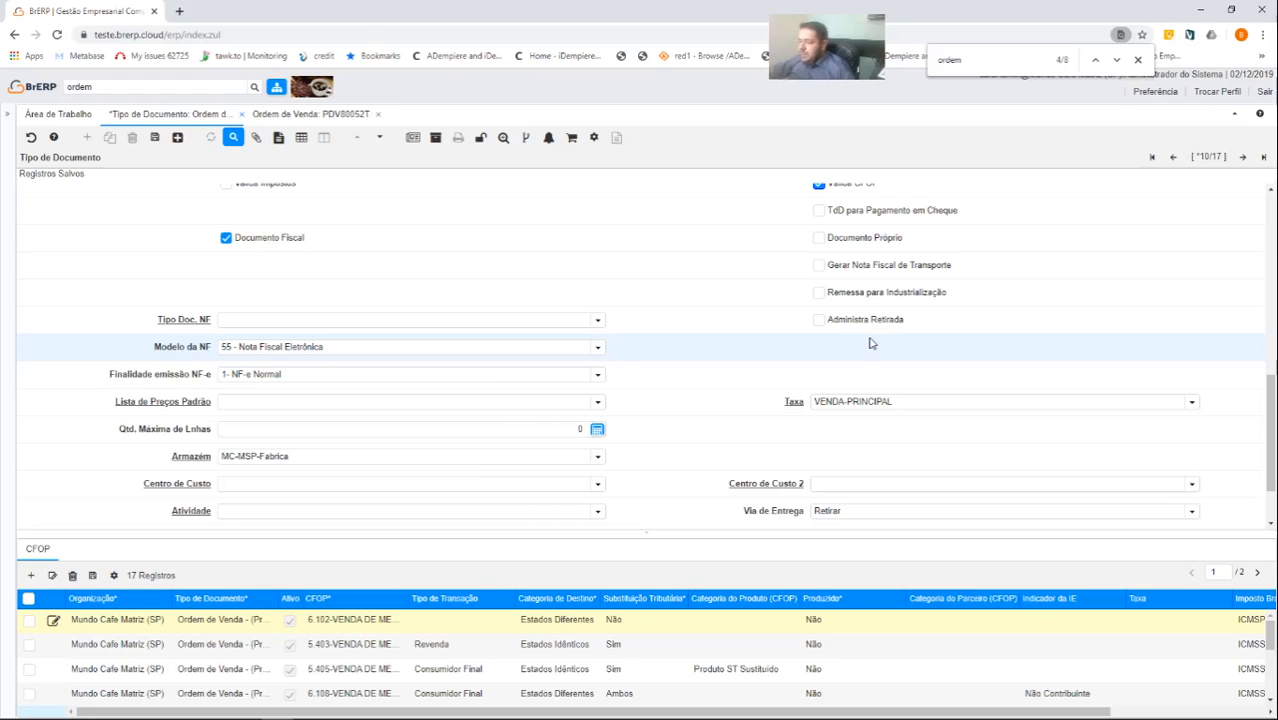
scroll(405, 292, "down", 1)
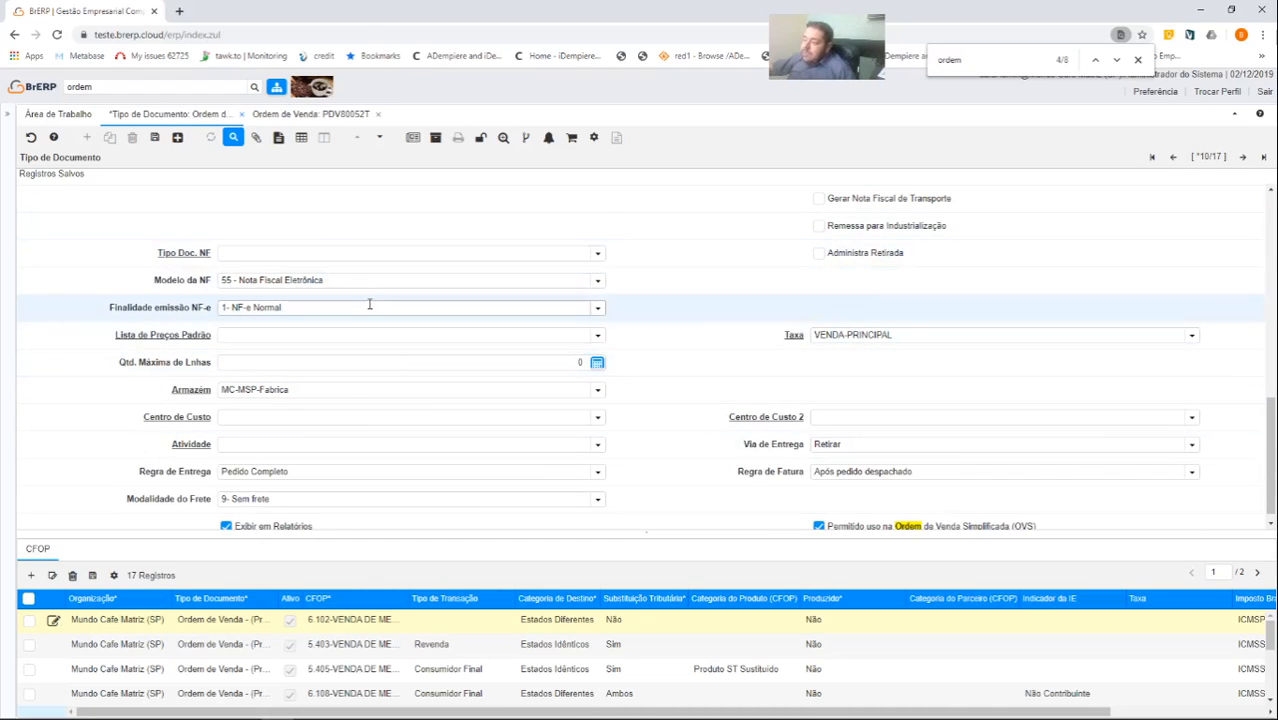
Step: Review the fiscal note document types offered in Tipo Doc. NF, leaving the field empty
left_click(596, 257)
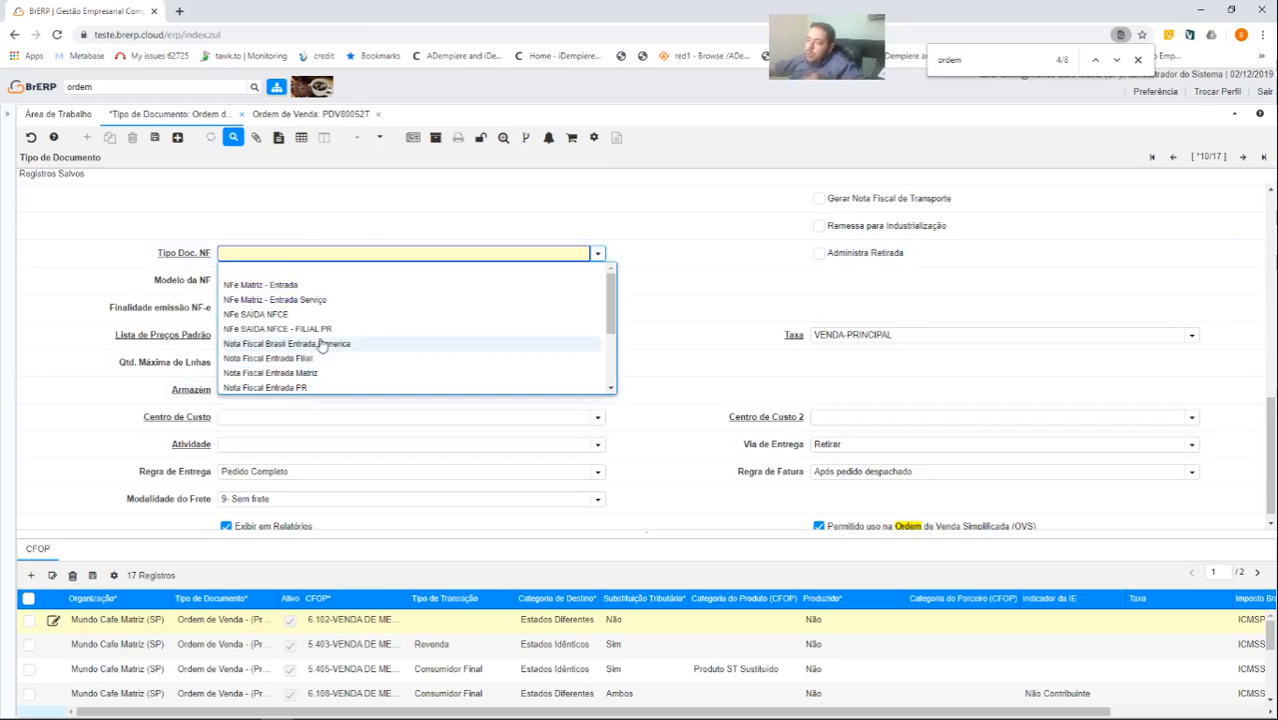
left_click(514, 219)
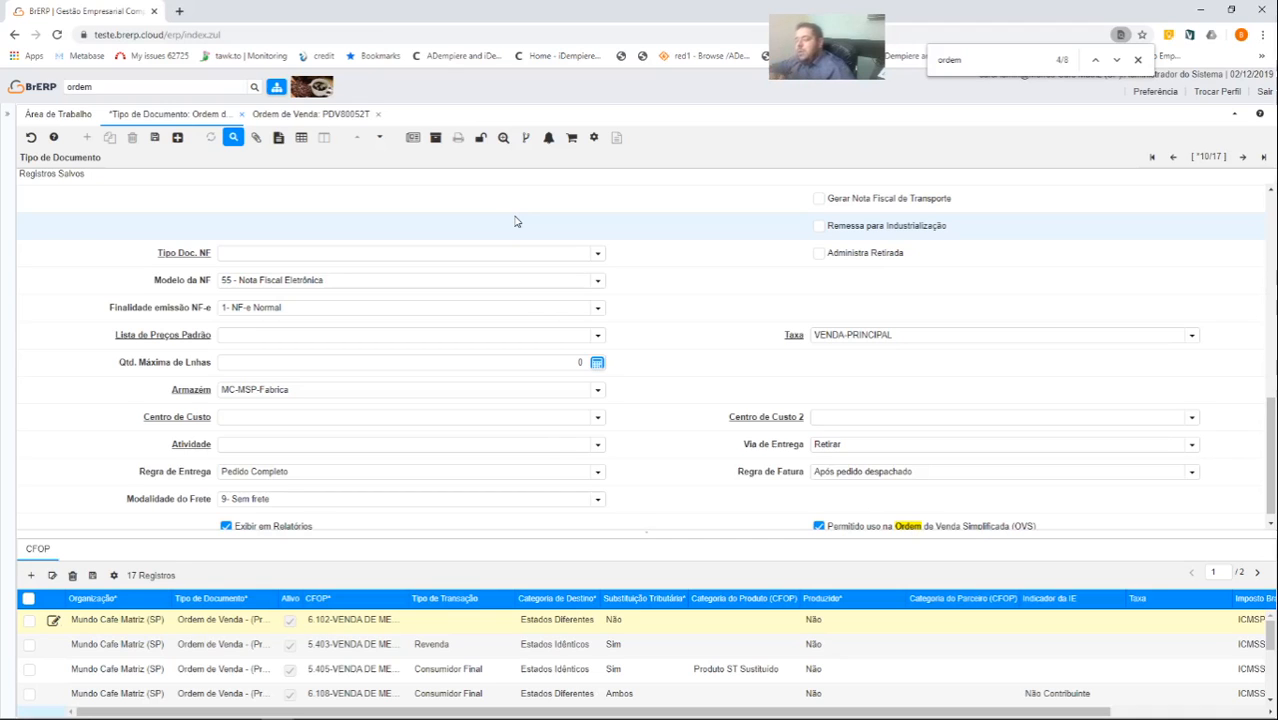
left_click(499, 253)
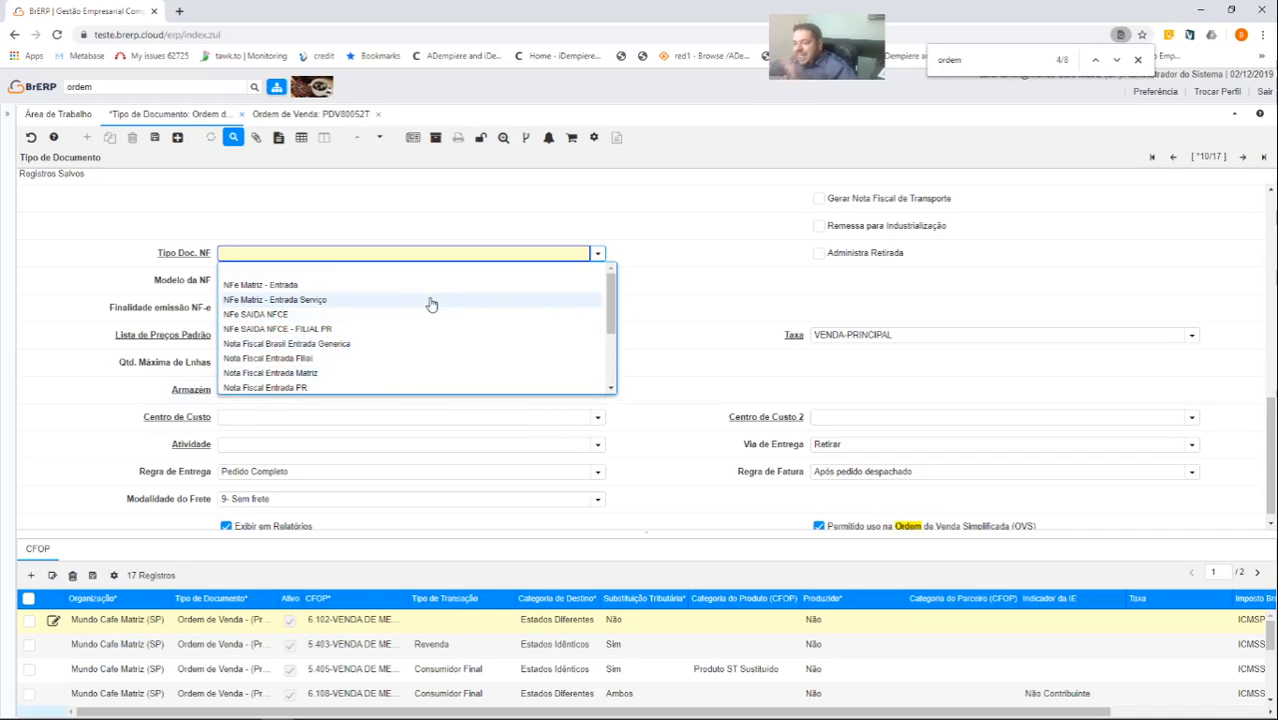
left_click(656, 249)
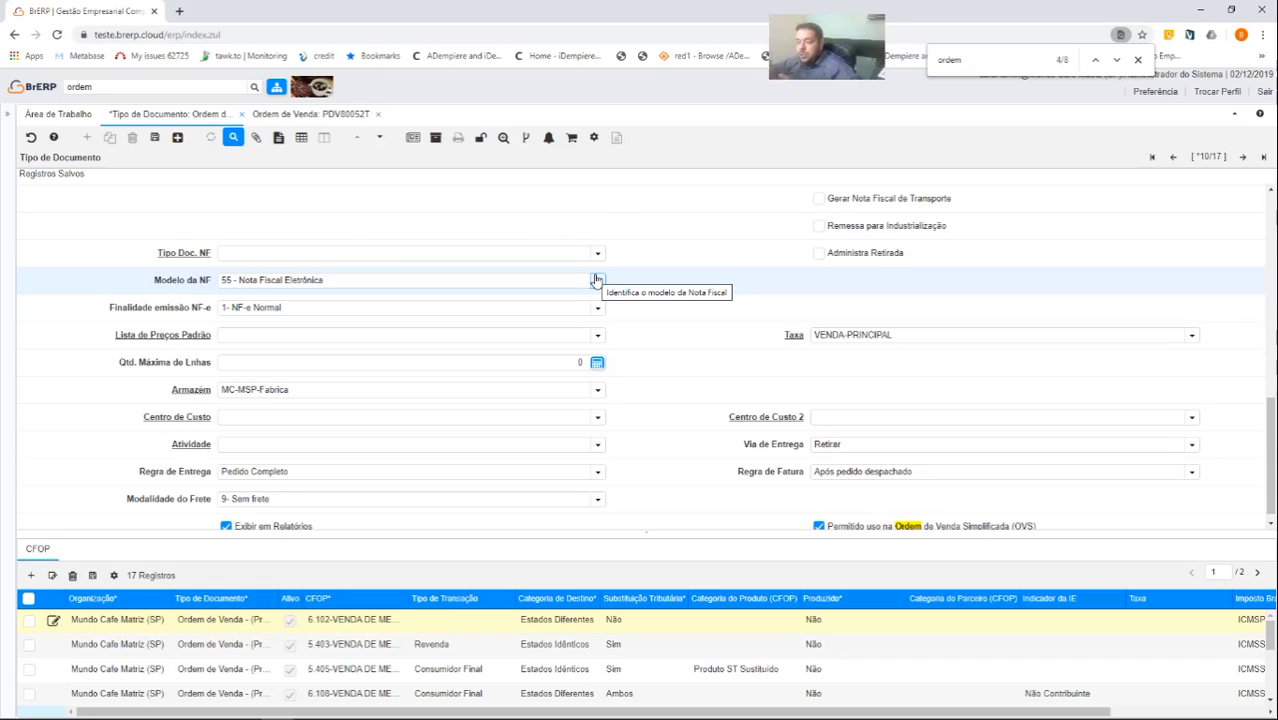
Step: Review the choices offered for Modelo da NF and Finalidade emissão NF-e without changing either field
left_click(324, 280)
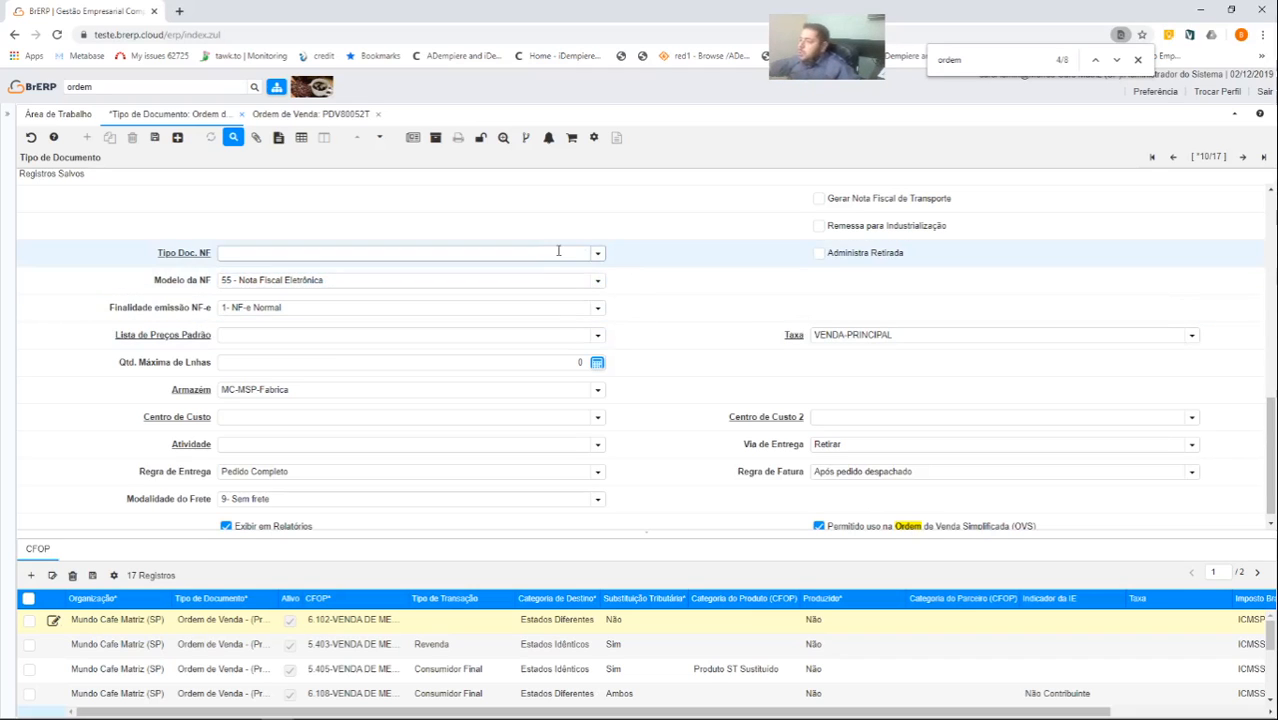
left_click(595, 286)
scroll(414, 360, "down", 5)
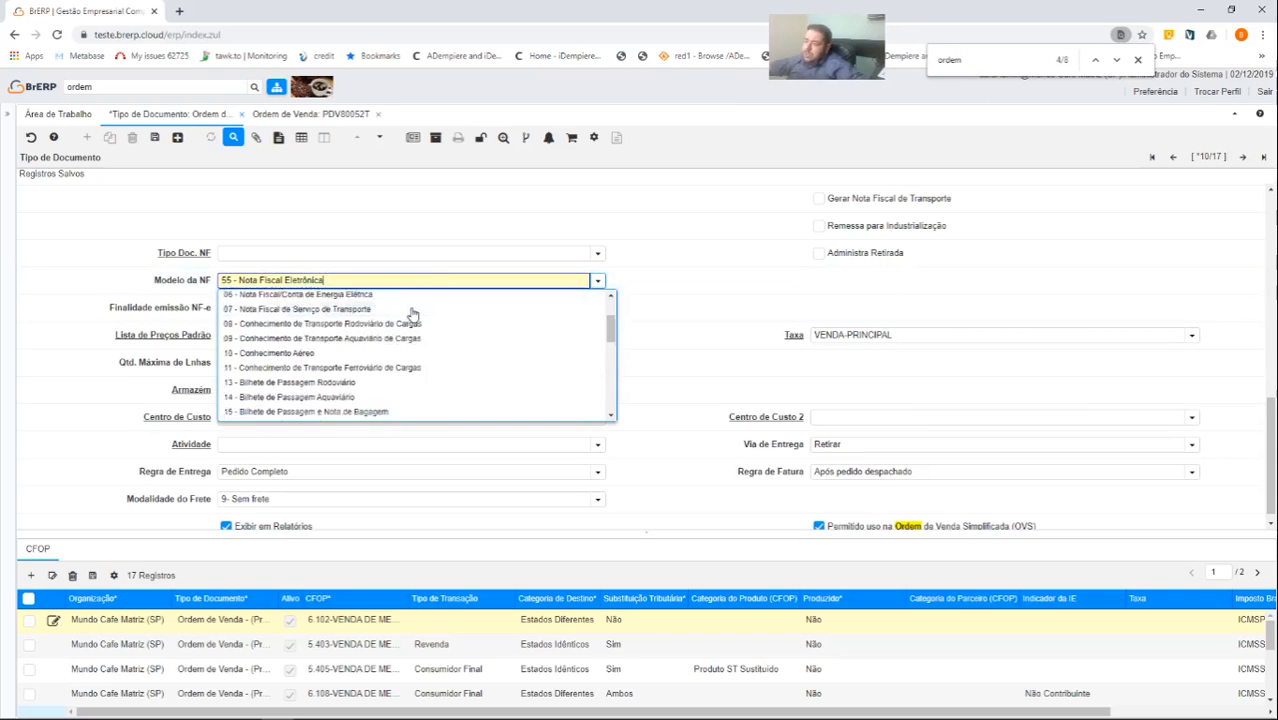
scroll(414, 360, "up", 5)
left_click(600, 280)
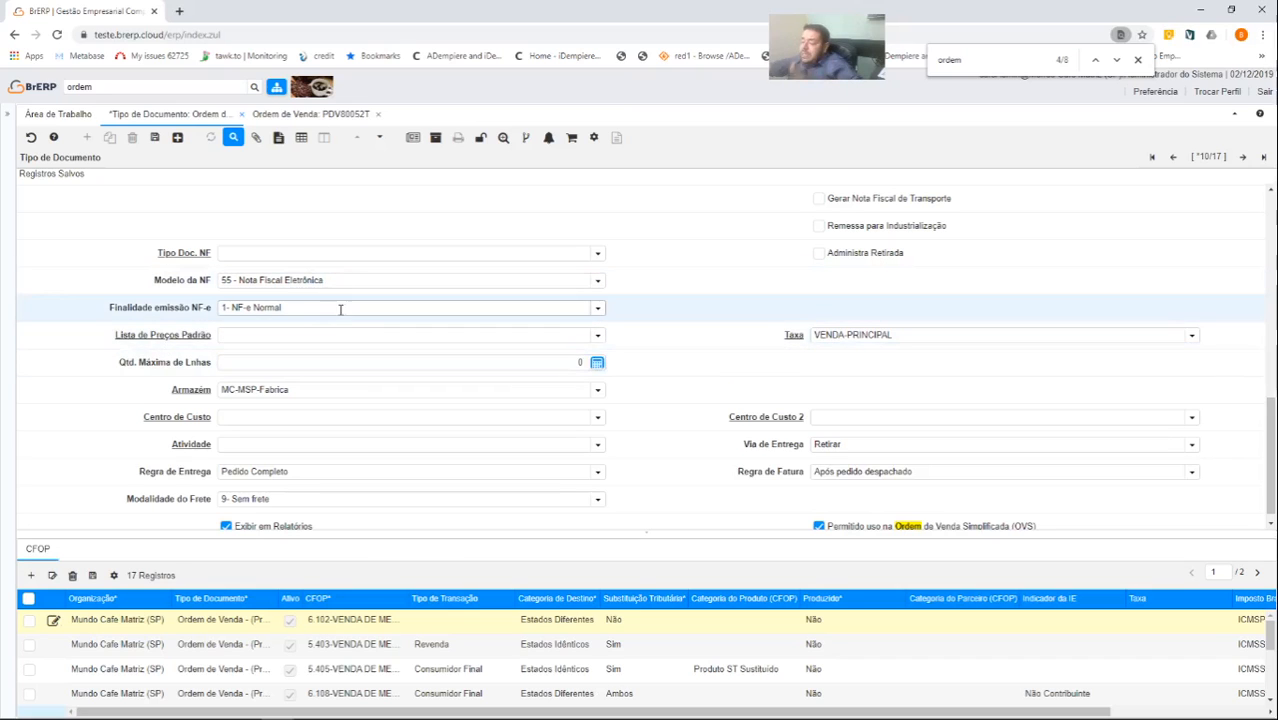
left_click(597, 308)
left_click(650, 307)
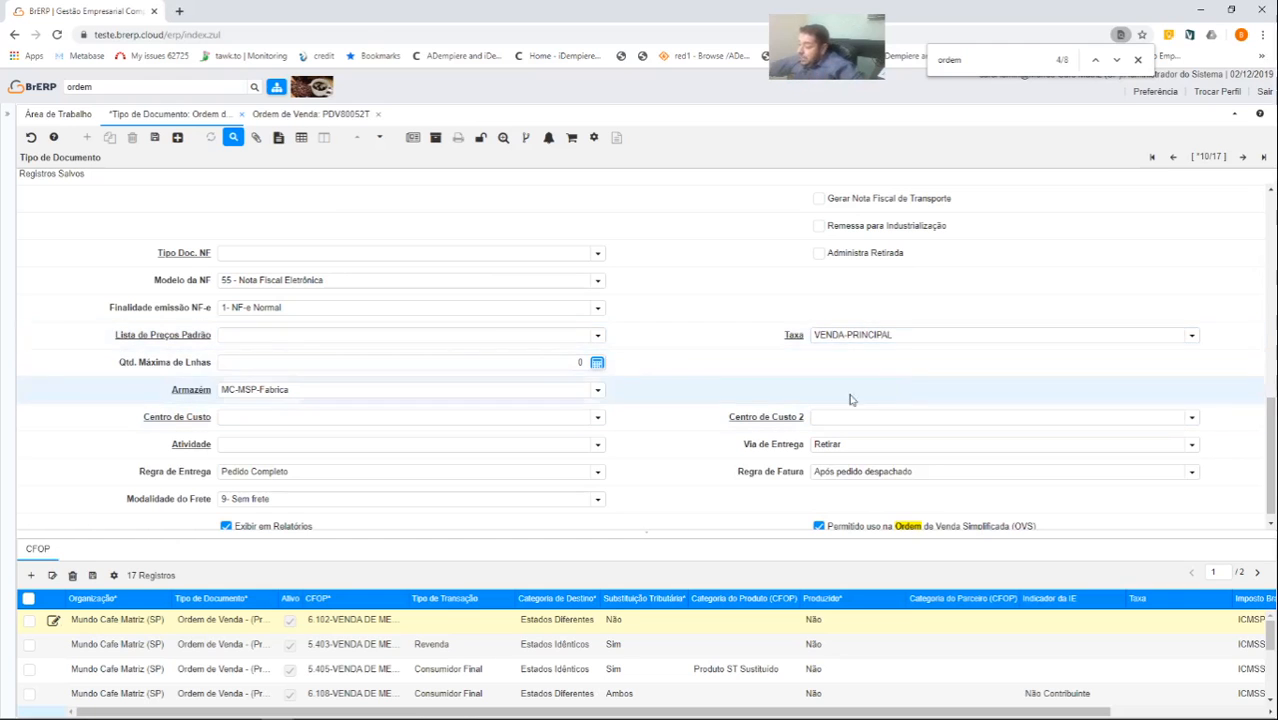
Step: Review the delivery rules offered in Regra de Entrega without changing the selection
scroll(334, 343, "down", 1)
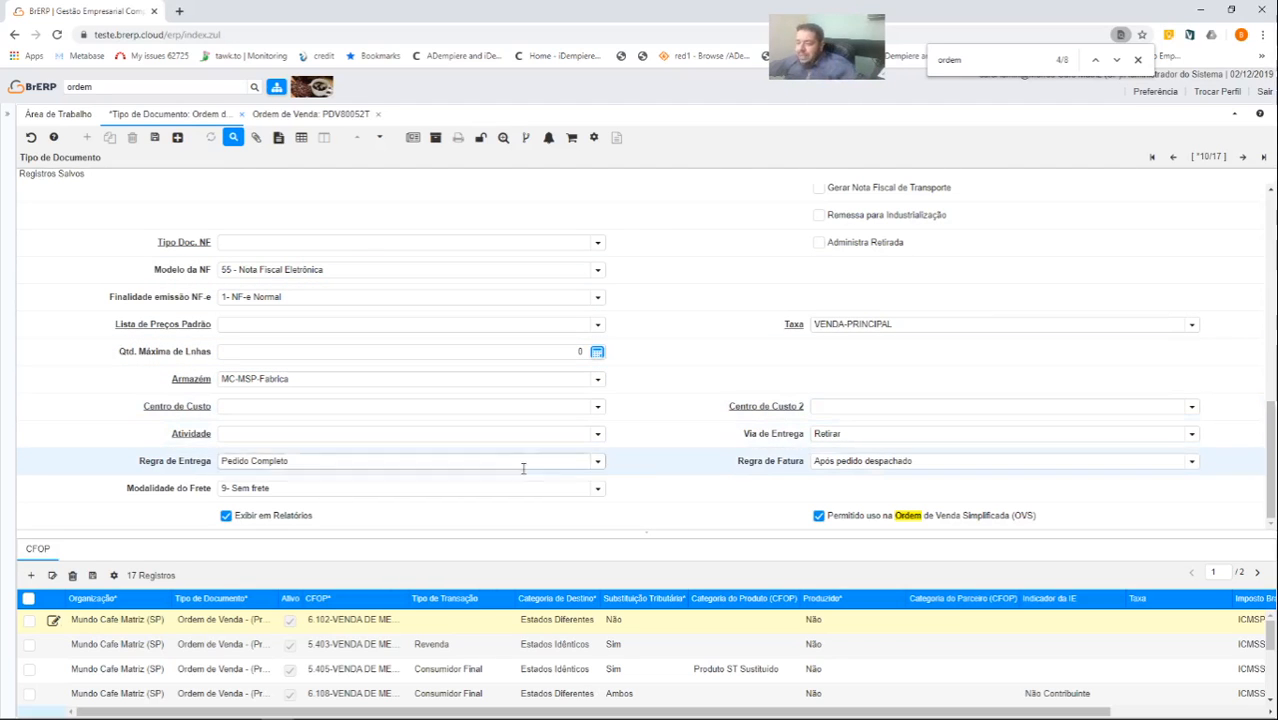
left_click(597, 462)
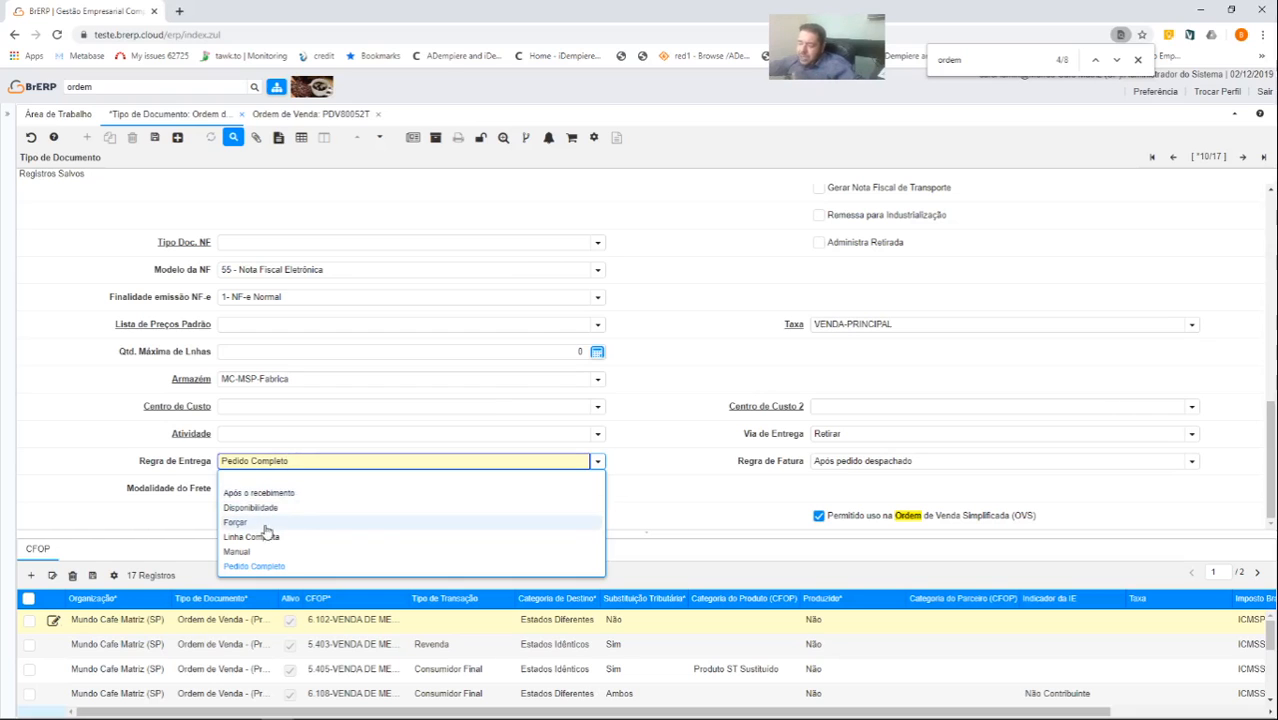
left_click(697, 450)
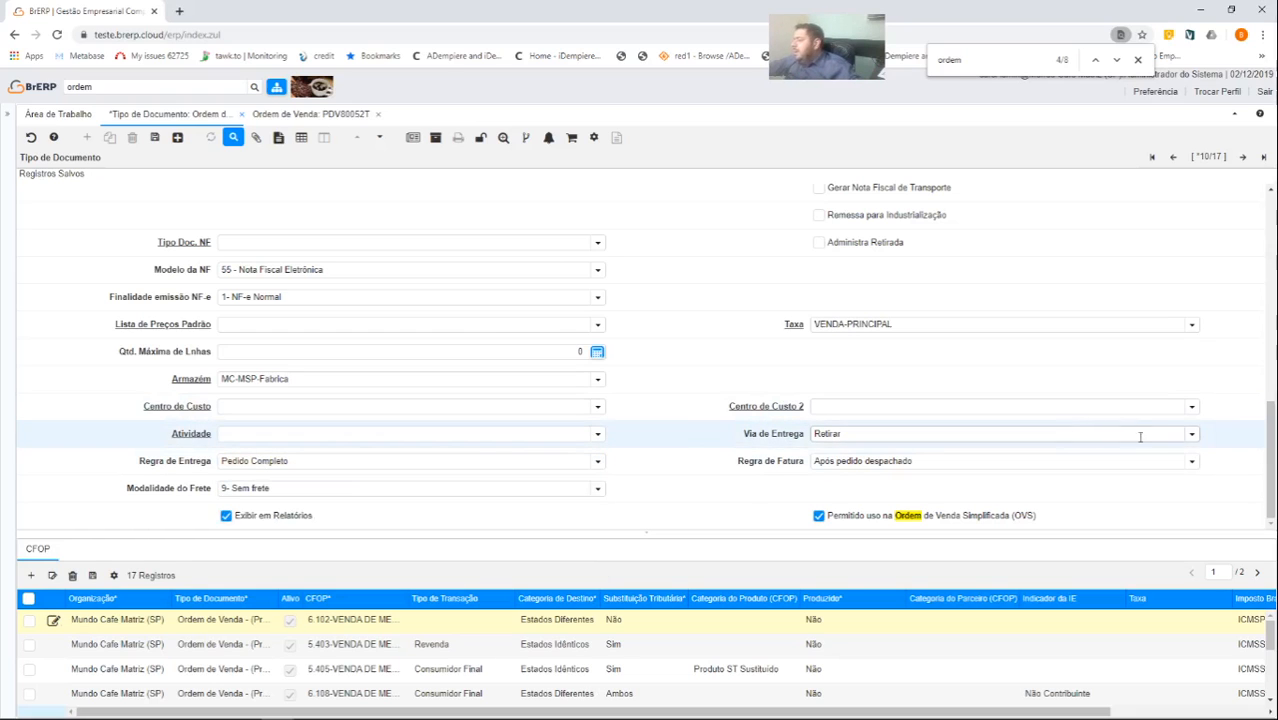
Step: Review the choices offered for Via de Entrega and Regra de Fatura, keeping both current selections
left_click(1190, 436)
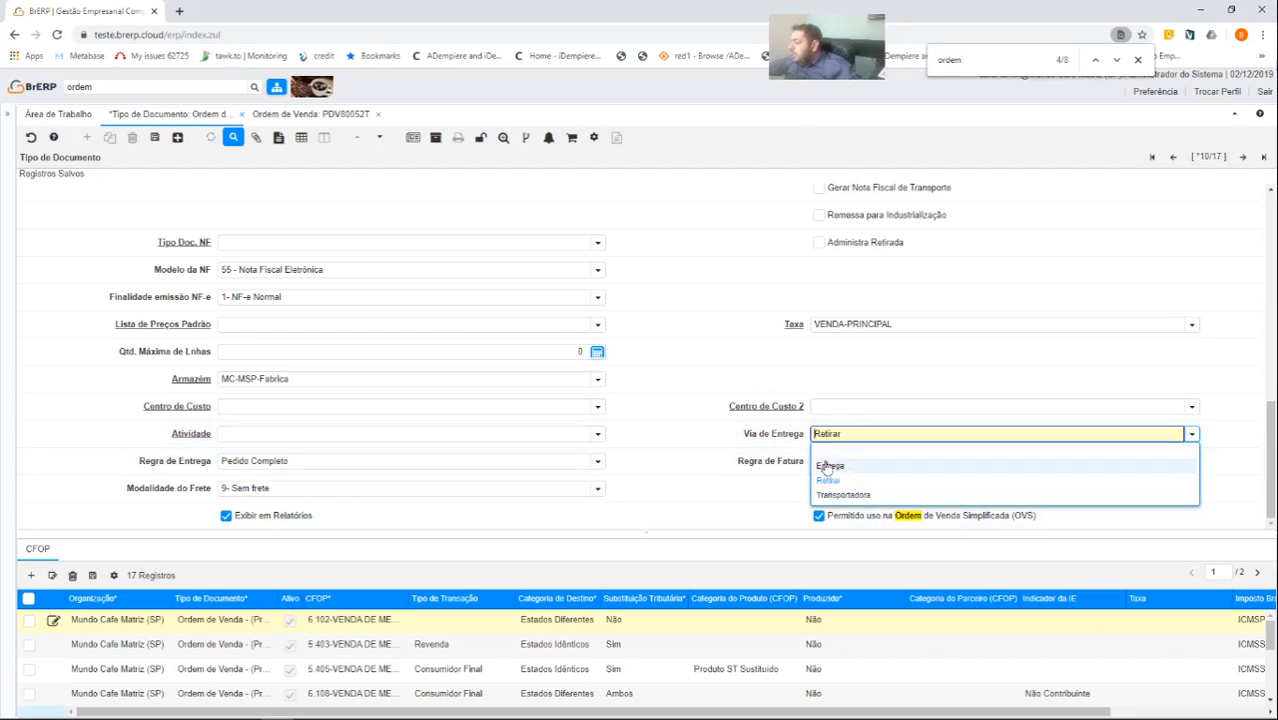
left_click(688, 481)
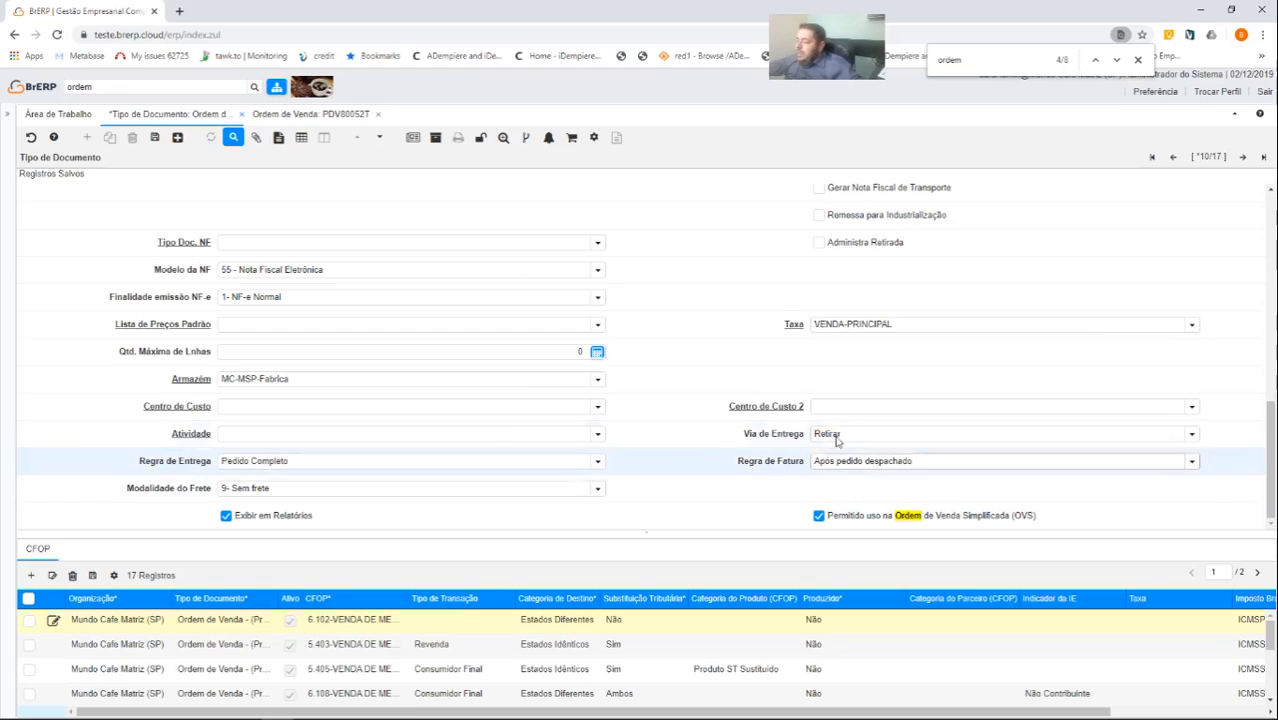
left_click(1141, 437)
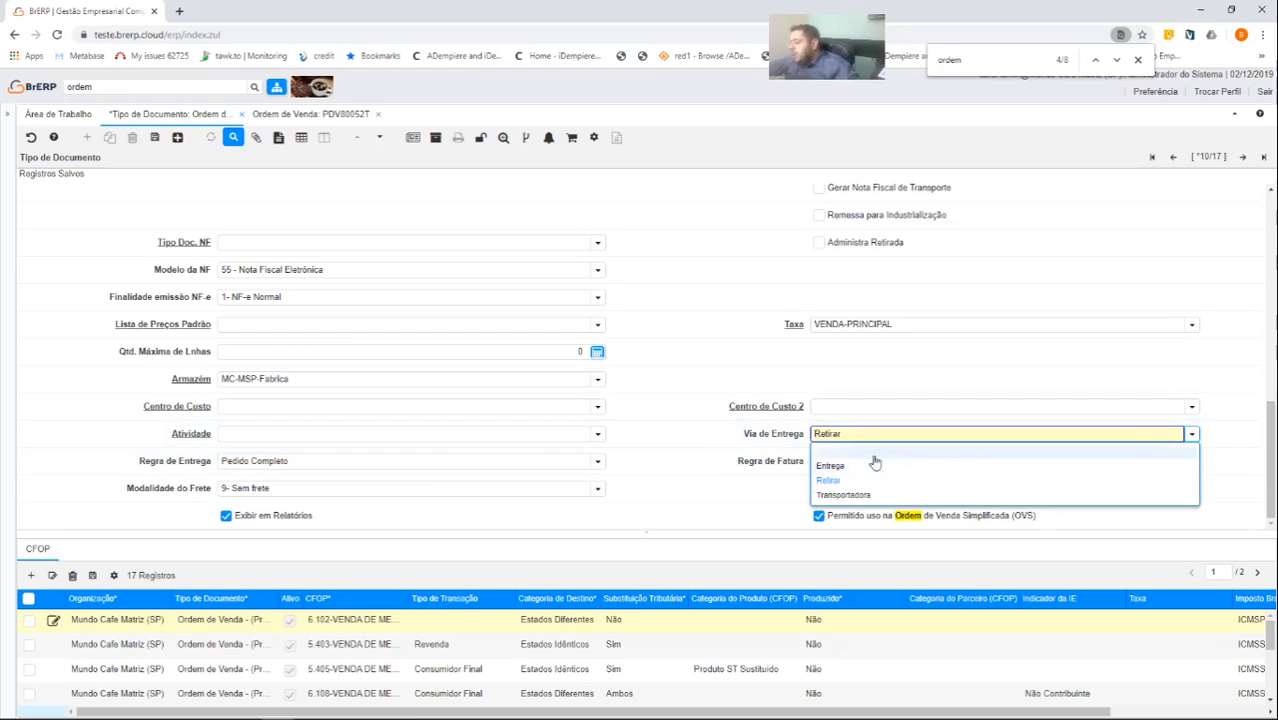
left_click(652, 492)
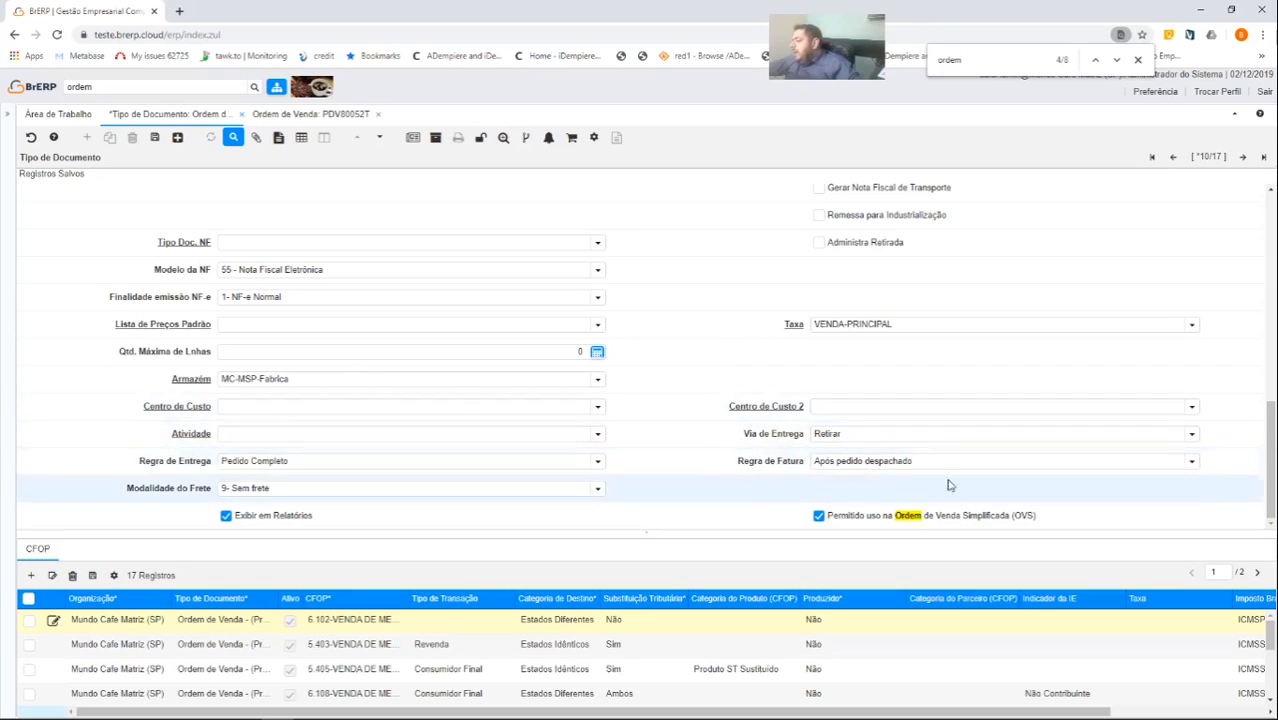
left_click(1192, 462)
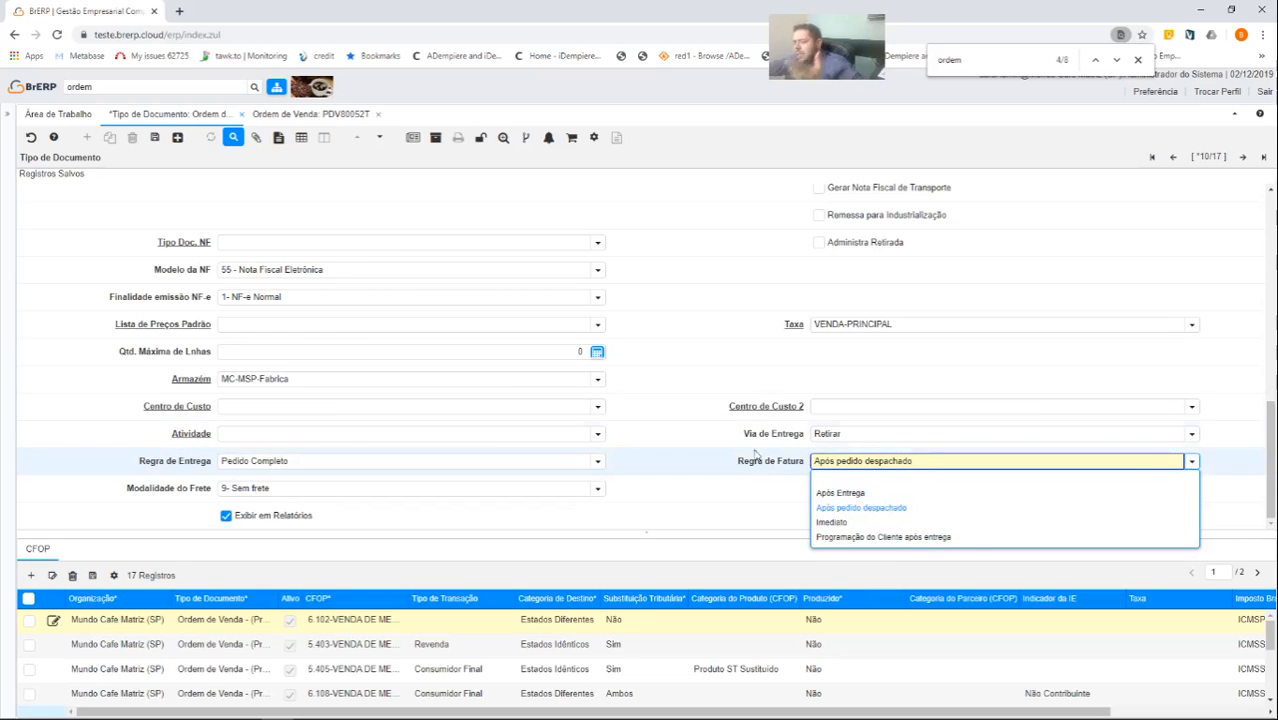
left_click(695, 458)
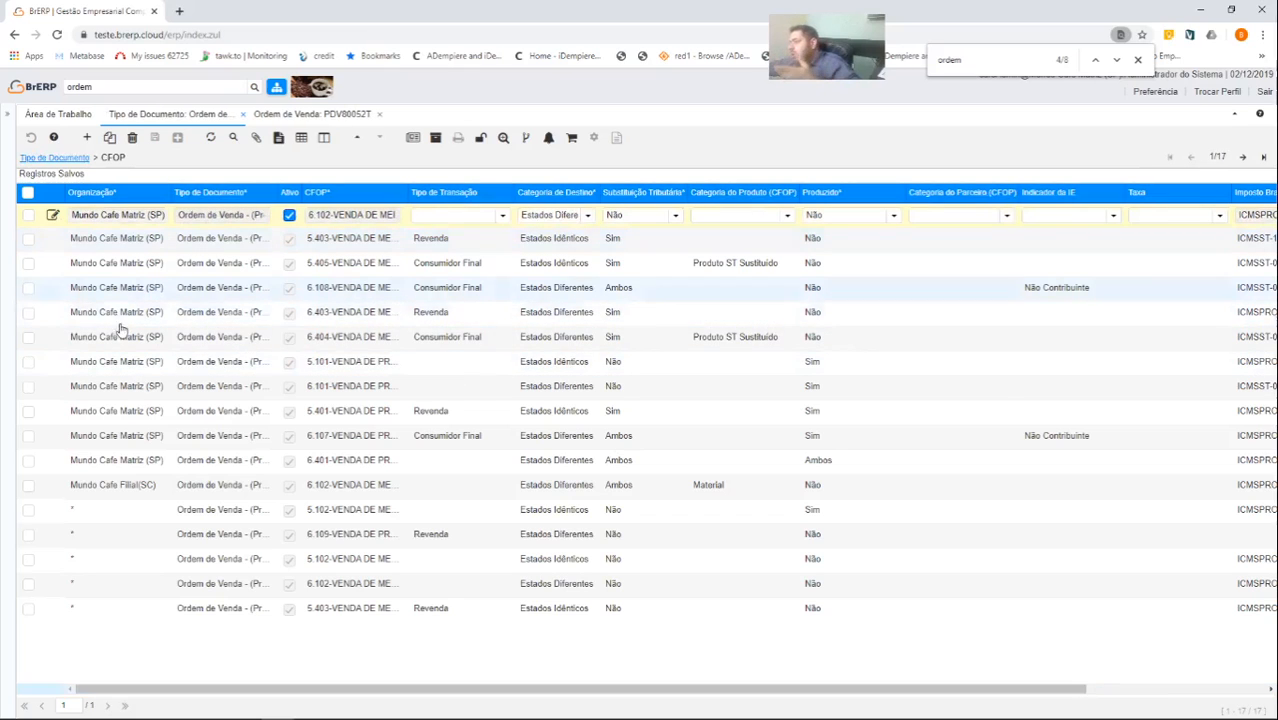
Step: Show the 6.102 CFOP rule of the Mod 55 document type in form view, and return to the Tipo de Documento record
left_click(301, 138)
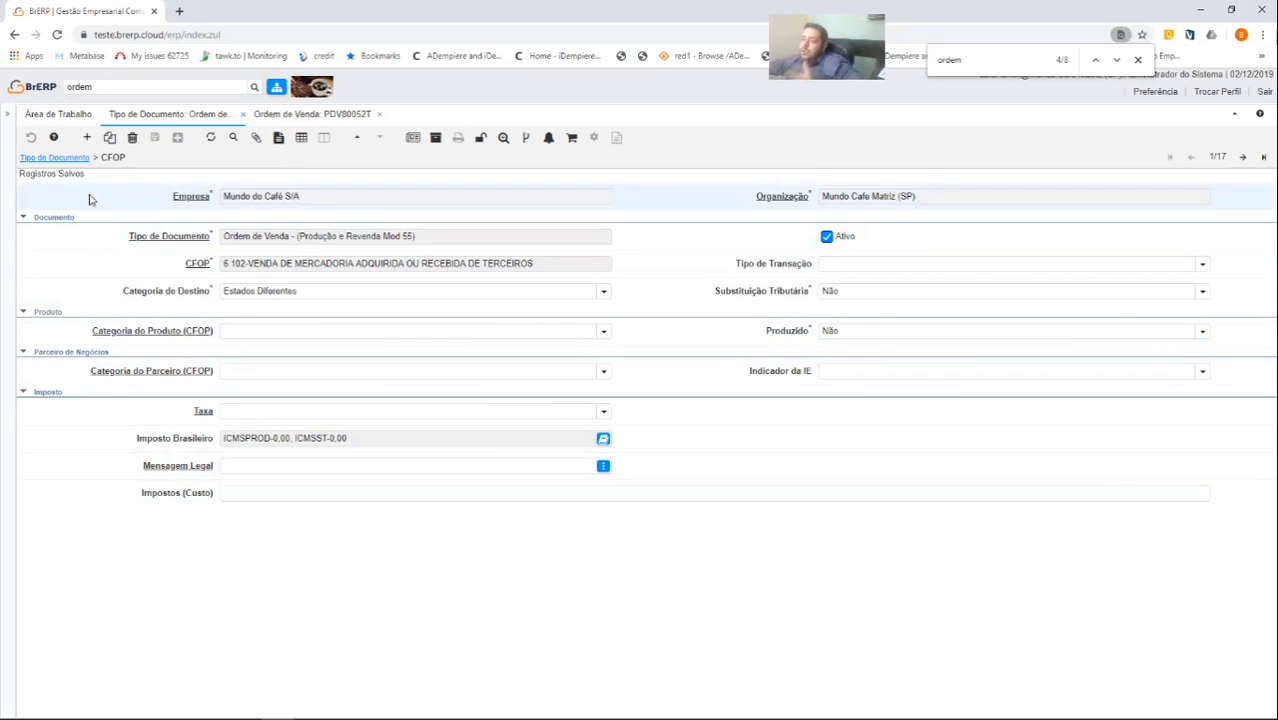
left_click(57, 159)
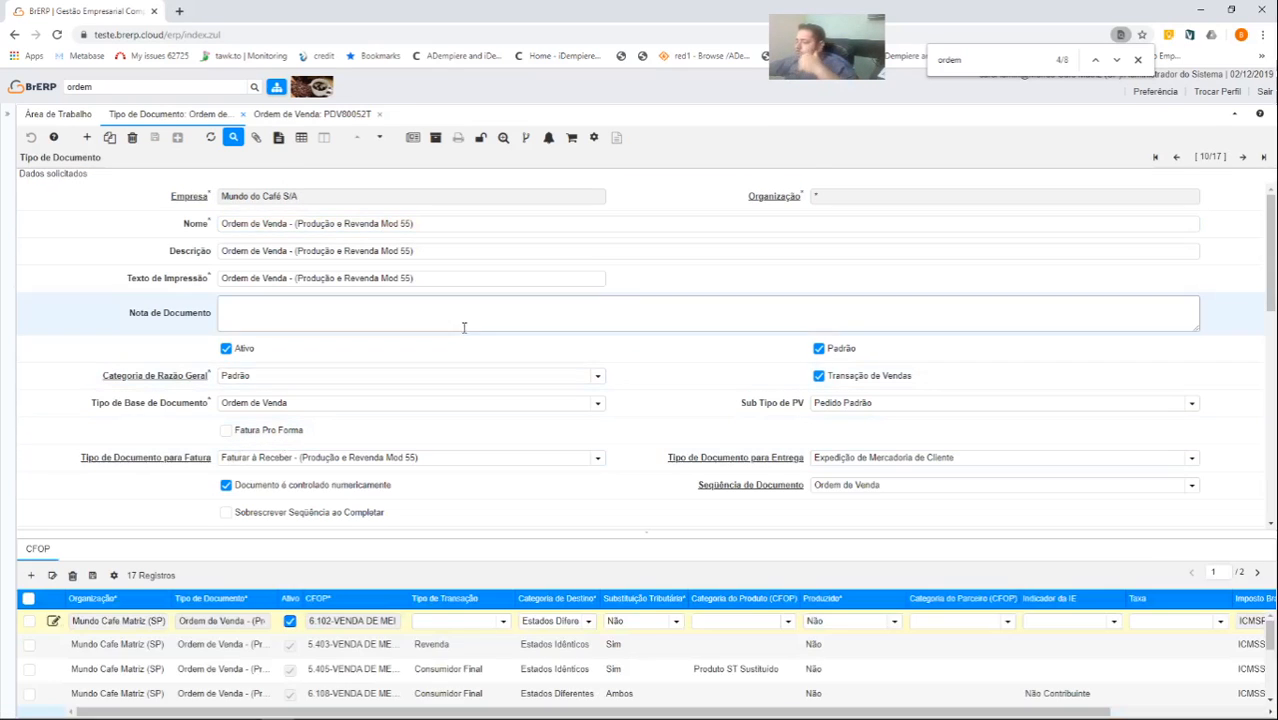
Step: Examine the whole Mod 55 sales order document type, from its general data and linked documents to the BrERP fiscal and delivery defaults
scroll(464, 327, "down", 3)
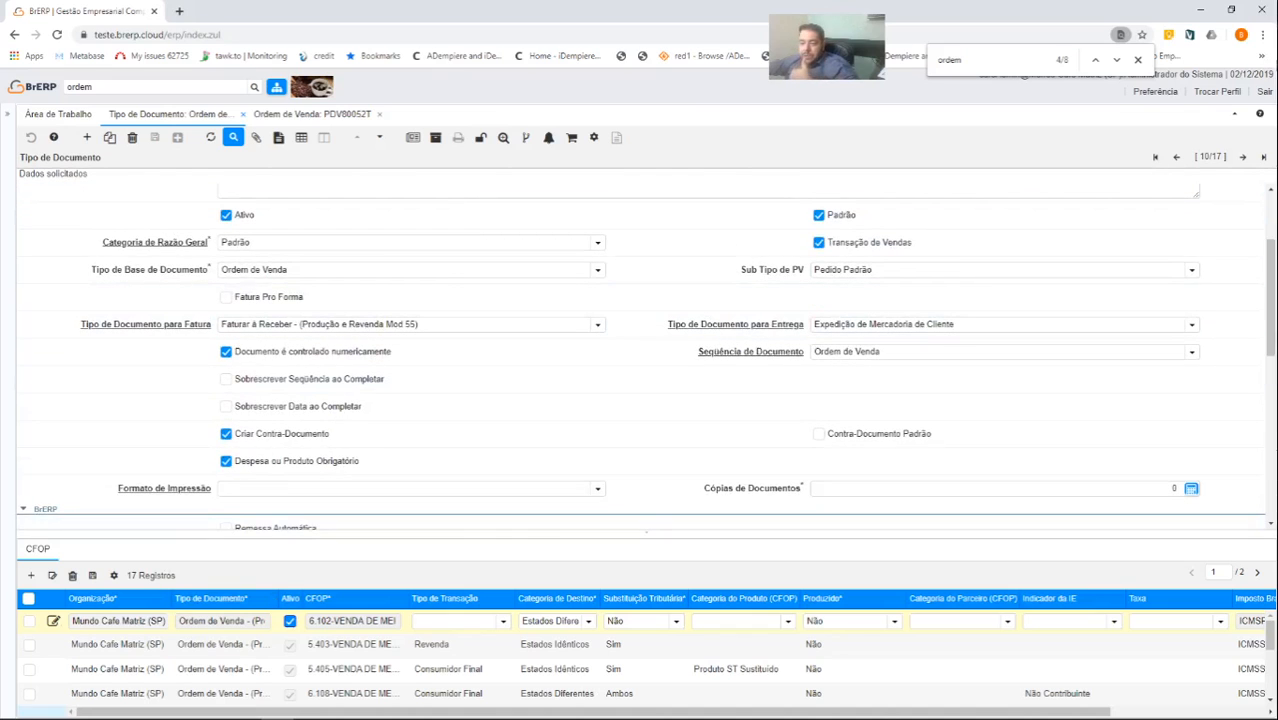
scroll(357, 371, "down", 3)
scroll(357, 371, "up", 6)
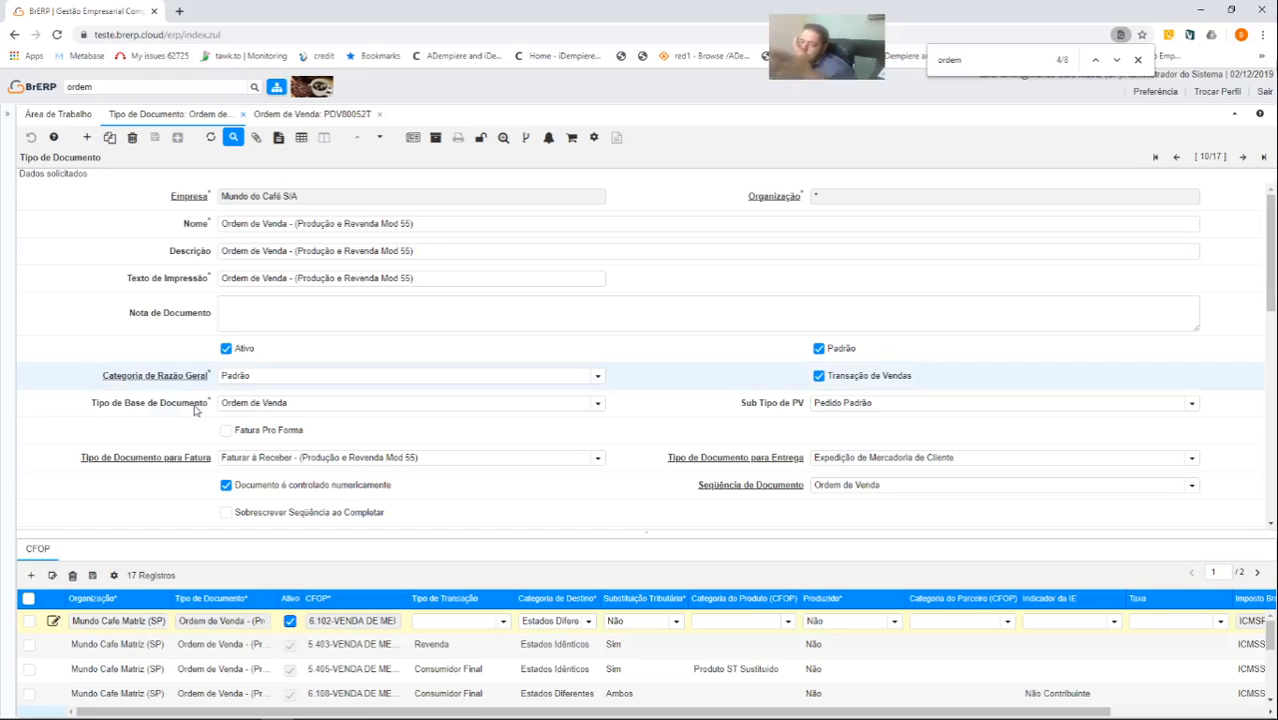
scroll(390, 358, "down", 1)
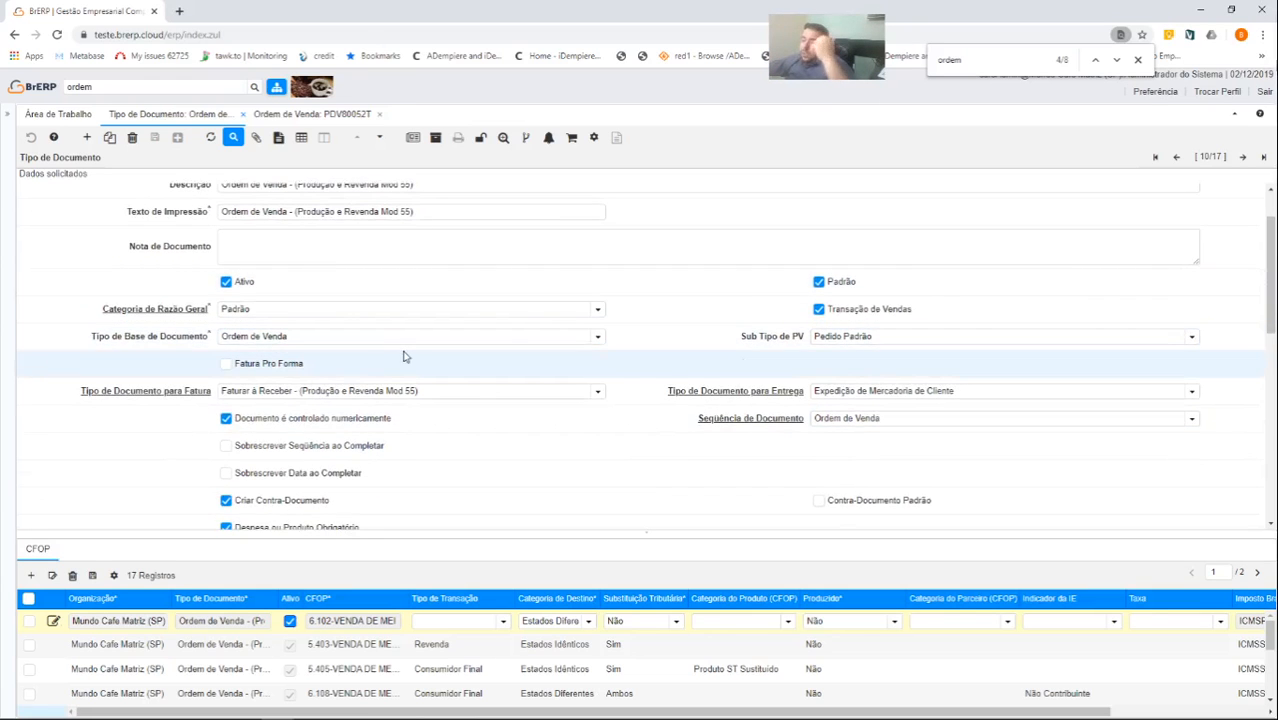
scroll(404, 357, "down", 2)
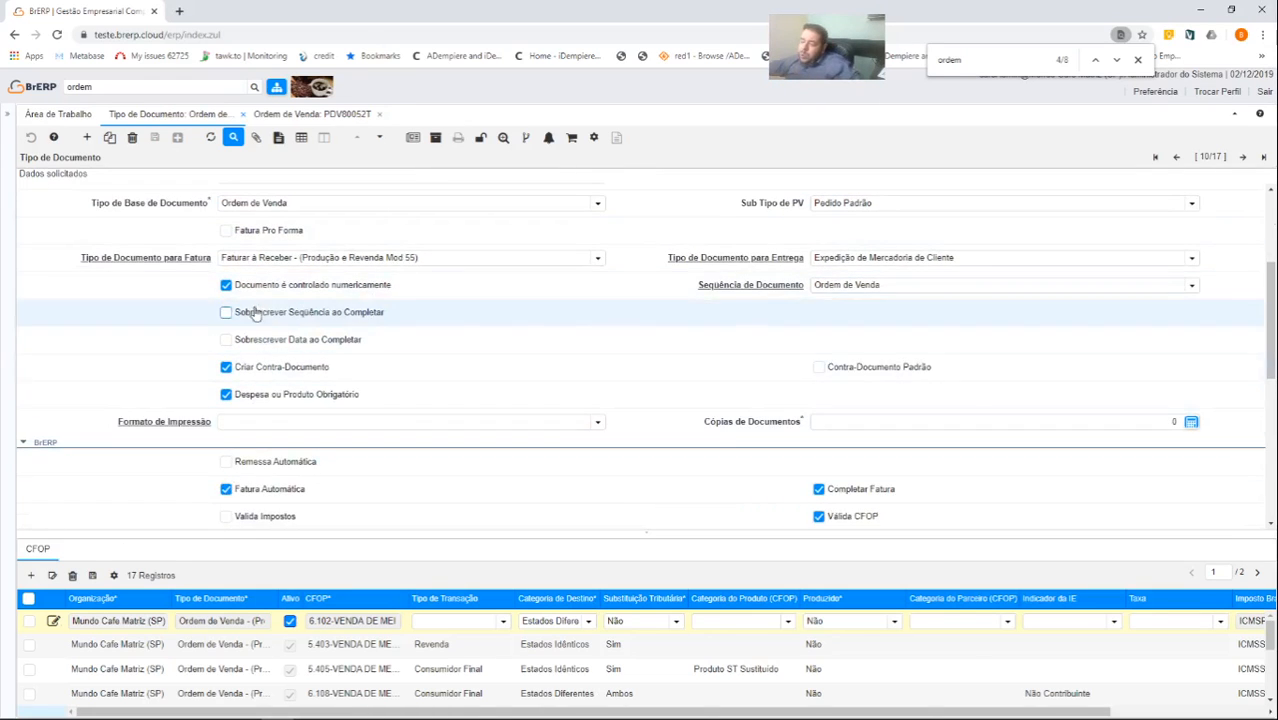
scroll(255, 313, "up", 2)
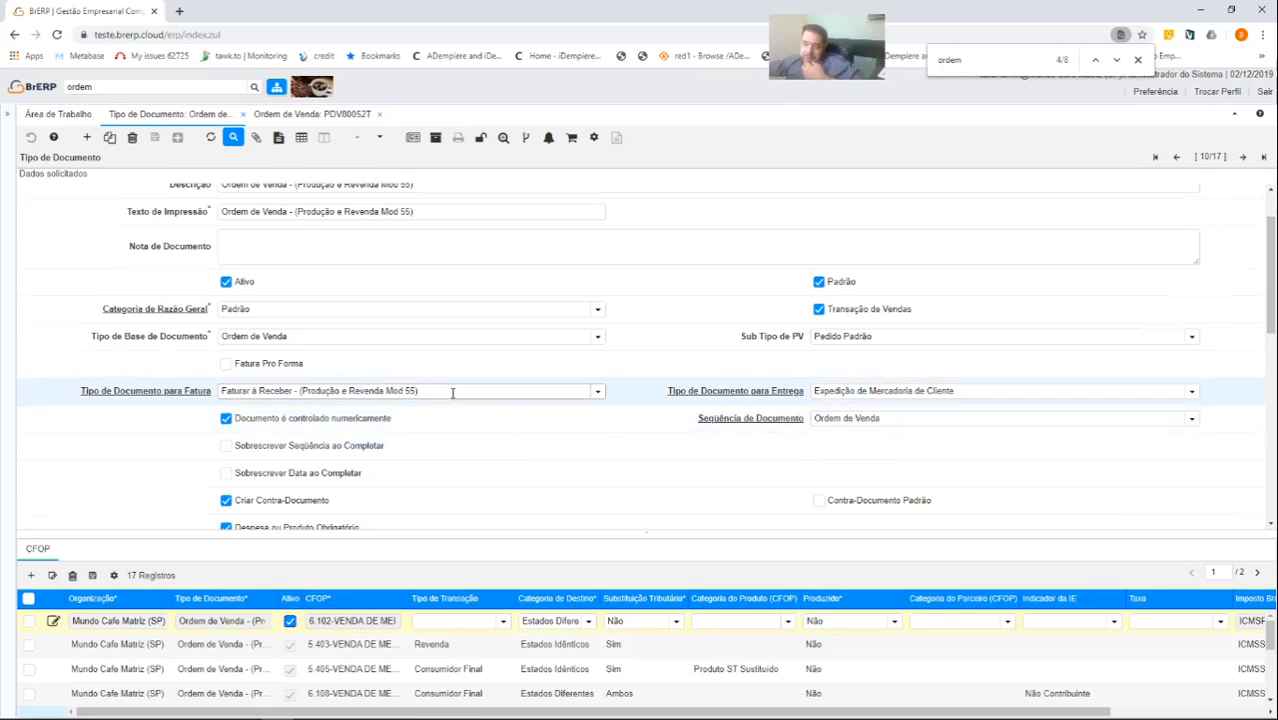
scroll(455, 392, "up", 2)
scroll(476, 394, "down", 4)
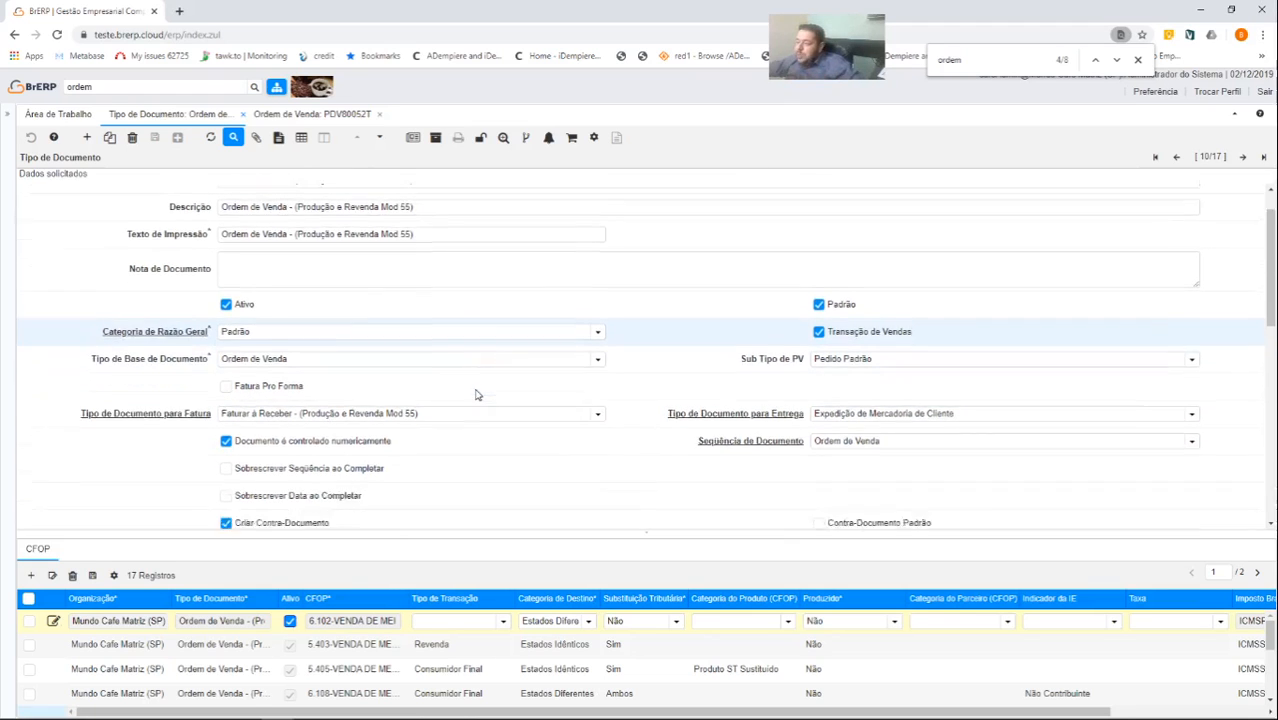
scroll(393, 297, "up", 4)
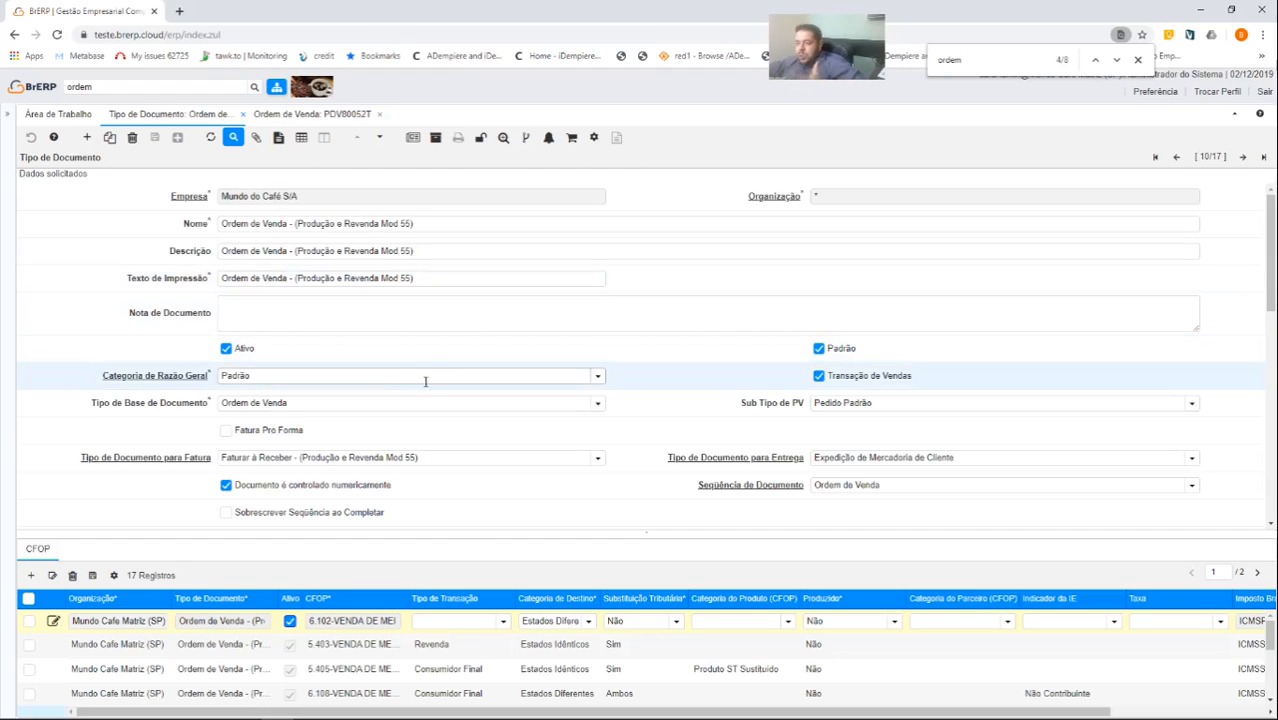
scroll(479, 378, "down", 2)
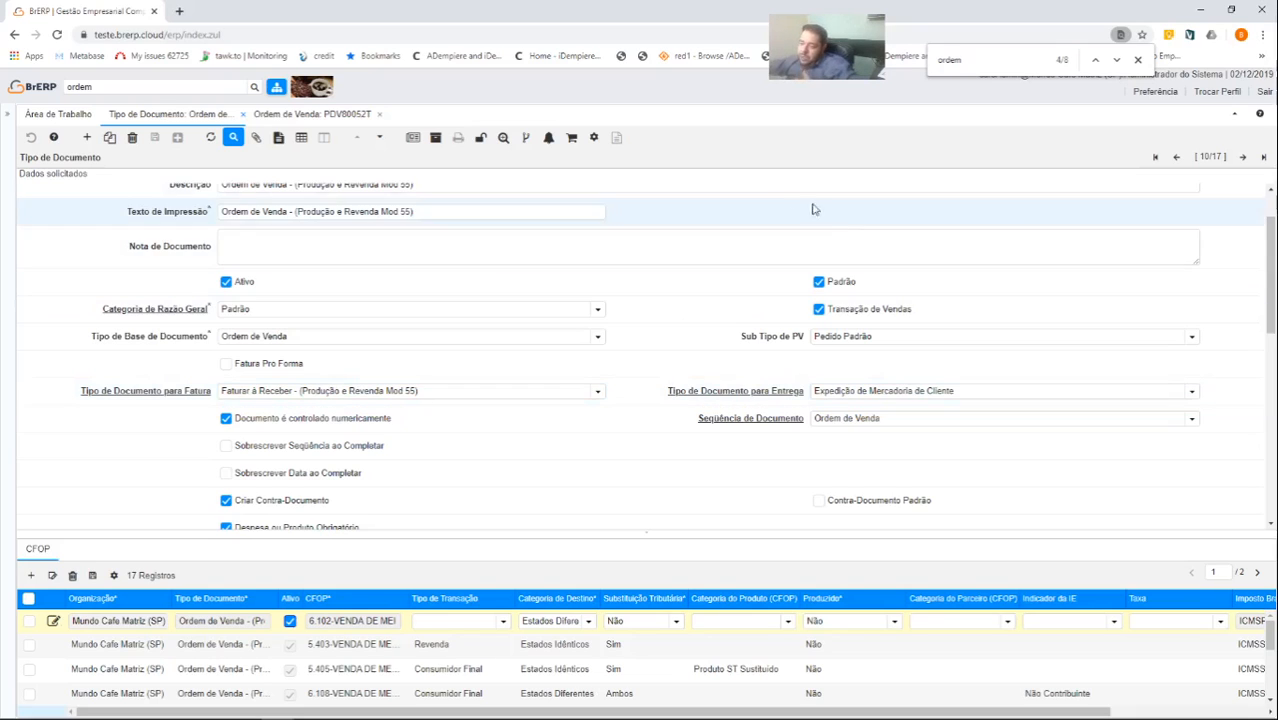
scroll(845, 490, "down", 1)
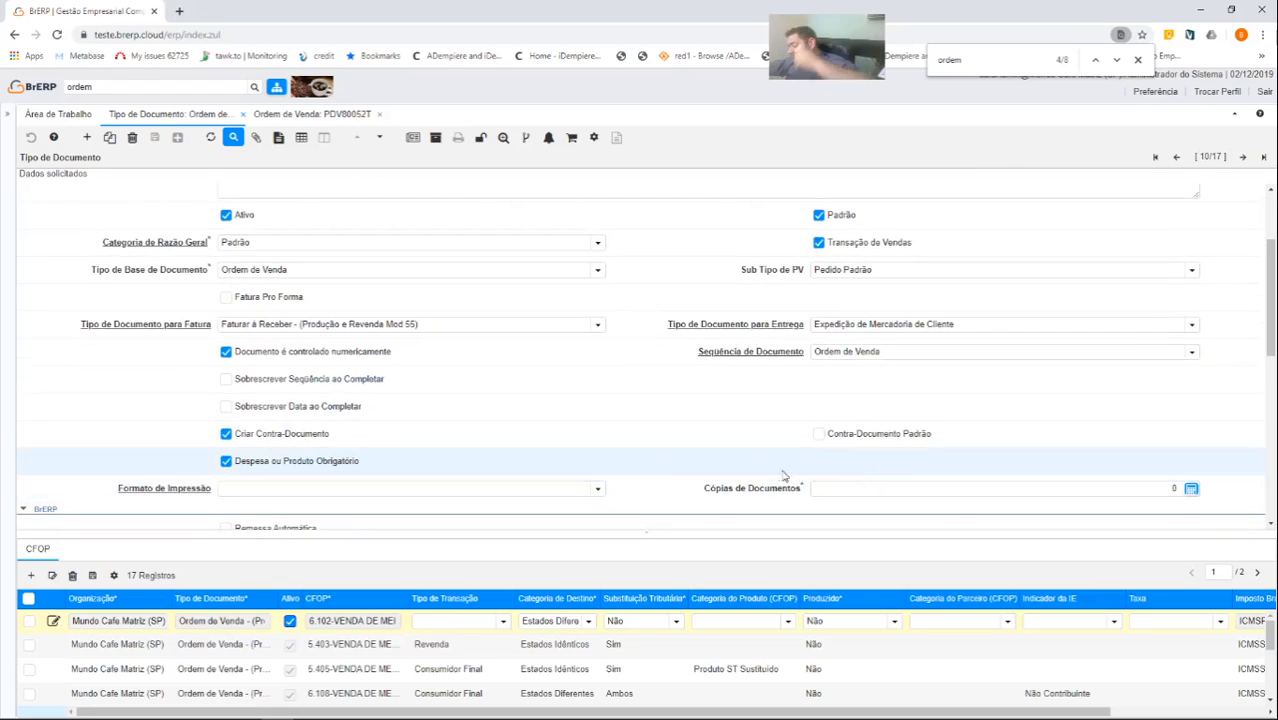
scroll(745, 355, "down", 1)
scroll(770, 340, "down", 3)
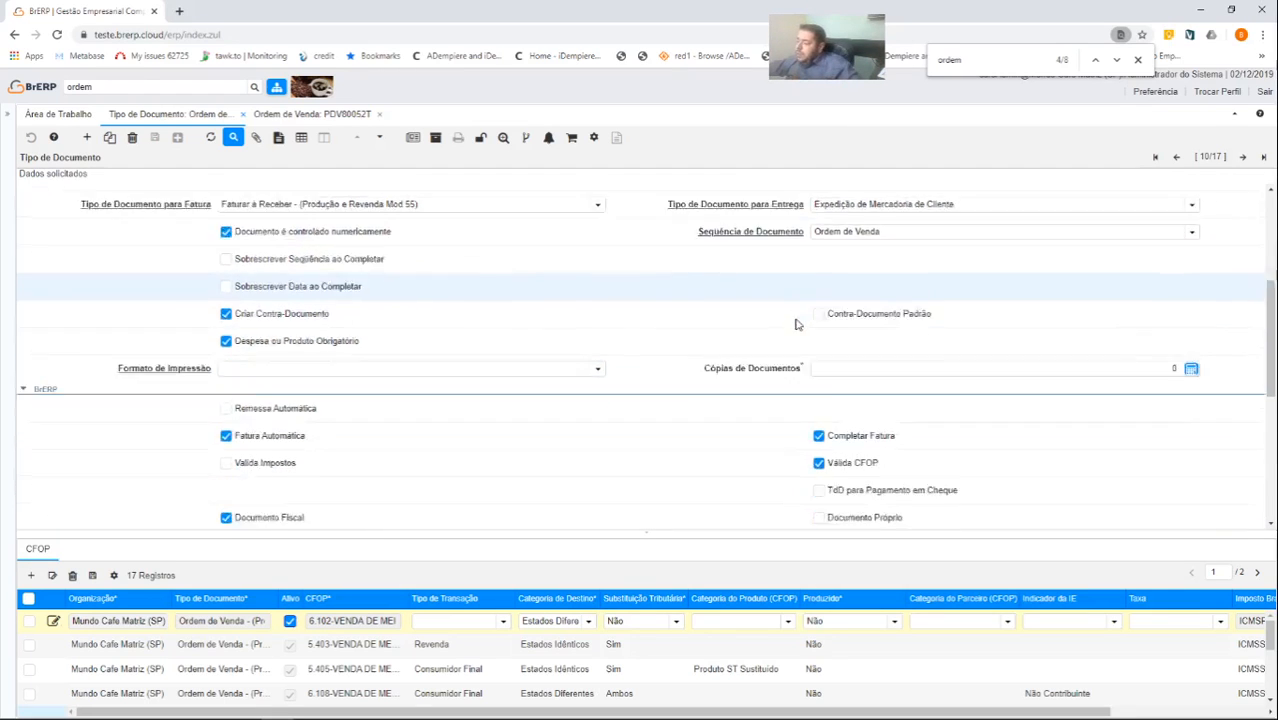
scroll(815, 320, "down", 2)
scroll(820, 326, "down", 1)
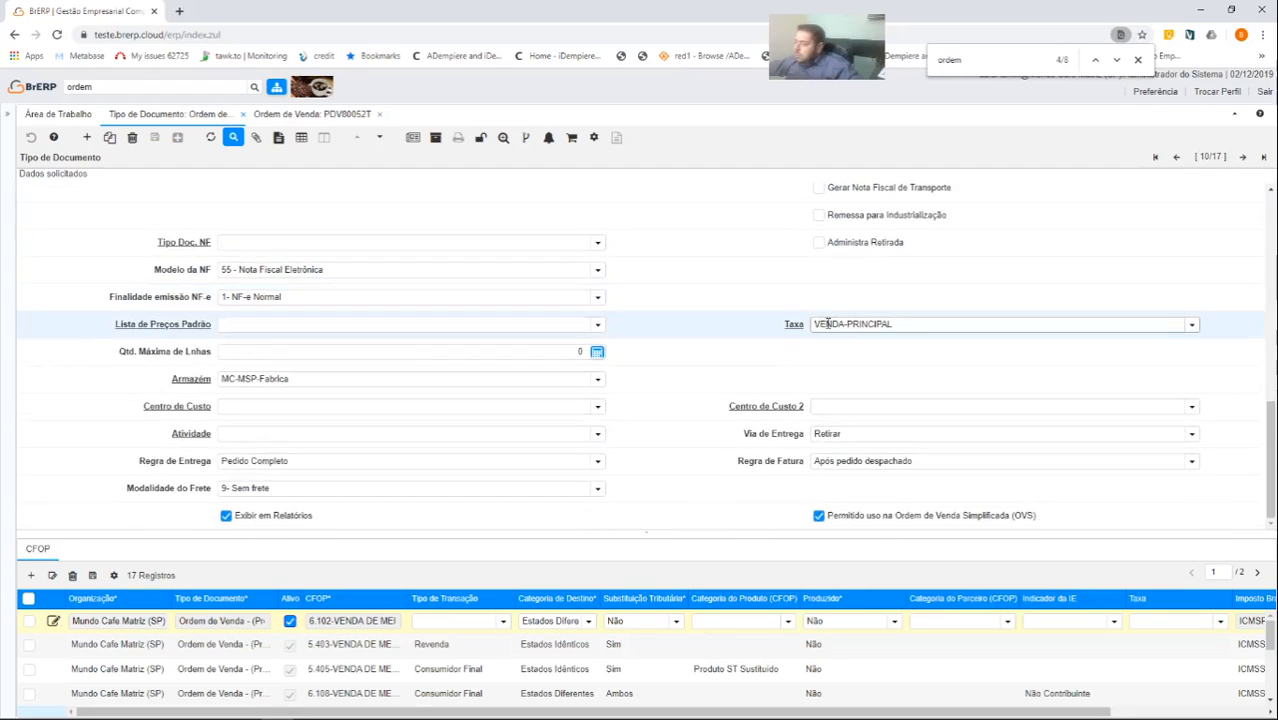